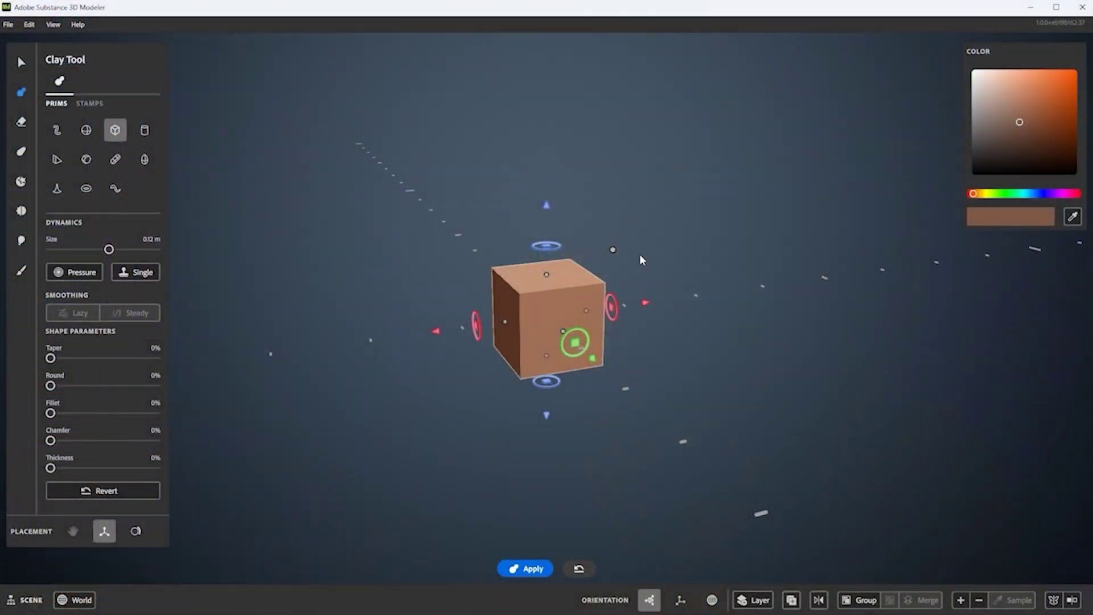
# - Enlarge the cube to 0.50 m and set its edges to Round 58% and Fillet 66%
pyautogui.moveTo(623, 240); pyautogui.dragTo(572, 291)
pyautogui.moveTo(572, 291); pyautogui.dragTo(693, 310, button='right')
pyautogui.moveTo(51, 386); pyautogui.dragTo(112, 386)
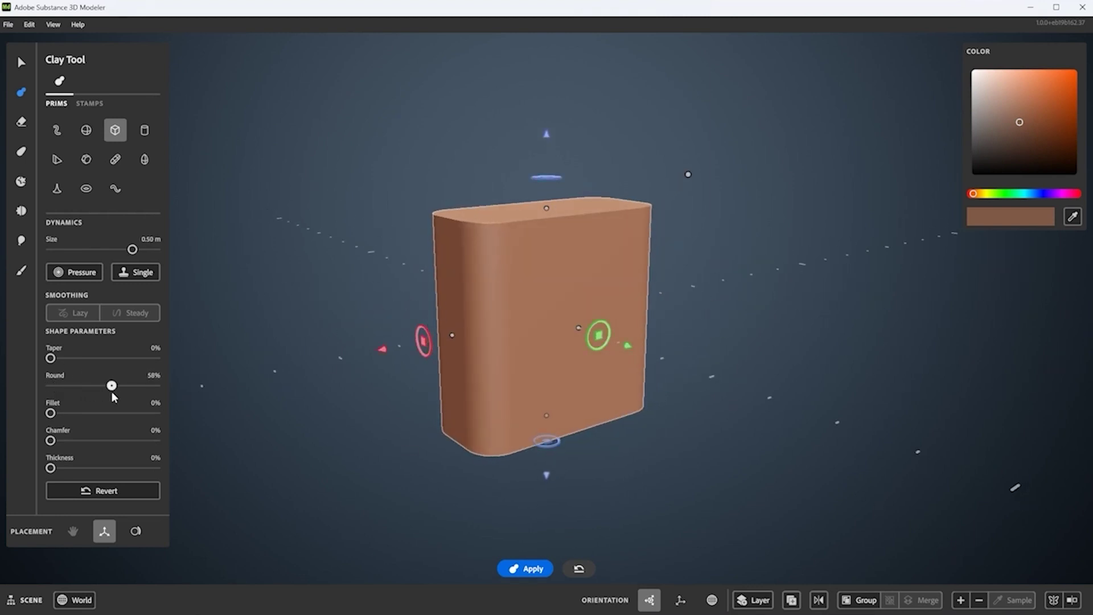
pyautogui.moveTo(51, 412); pyautogui.dragTo(120, 413)
pyautogui.moveTo(51, 440)
pyautogui.mouseDown()
pyautogui.moveTo(77, 440)
pyautogui.moveTo(51, 440)
pyautogui.mouseUp()
pyautogui.moveTo(569, 341); pyautogui.dragTo(626, 341, button='right')
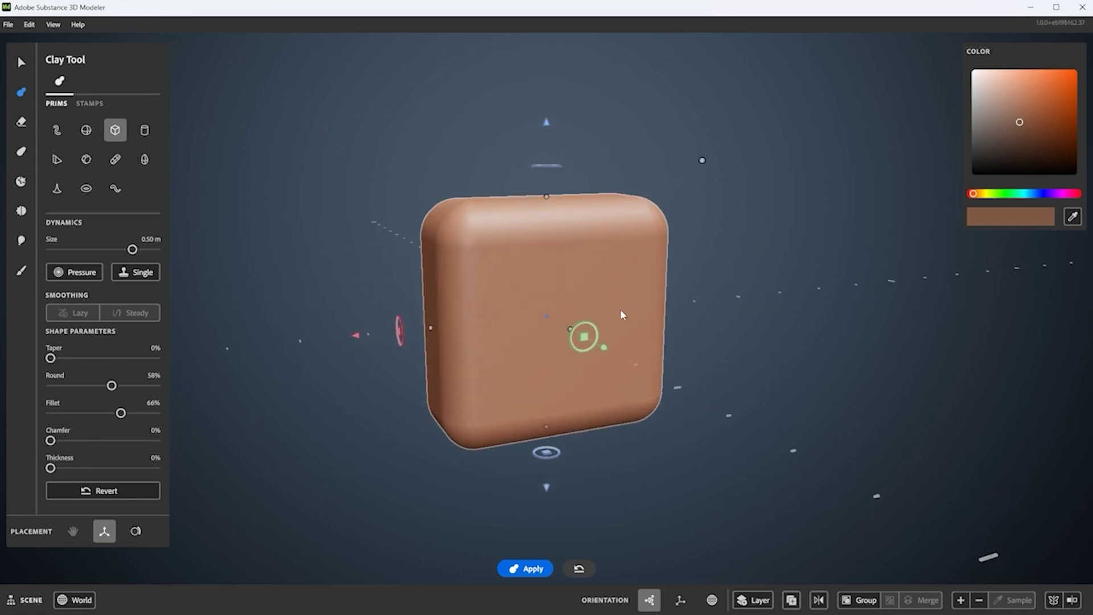
# - Raise the model's resolution and turn on symmetry from the actions panel
pyautogui.rightClick(747, 439)
pyautogui.click(747, 434)
pyautogui.moveTo(748, 439); pyautogui.dragTo(579, 281, button='right')
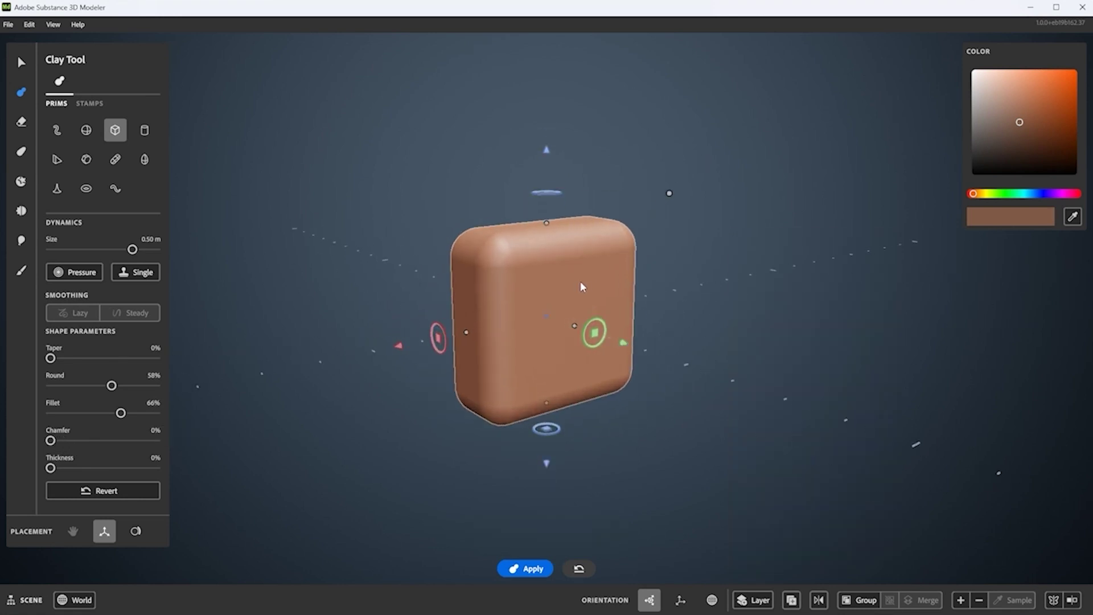
pyautogui.rightClick(721, 472)
pyautogui.click(723, 509)
pyautogui.scroll(2, 540, 255)
# - Smooth the block's top and front faces with the Smooth Tool
pyautogui.press('shift')
pyautogui.moveTo(514, 296); pyautogui.dragTo(533, 262, button='right')
pyautogui.press('shift')
pyautogui.moveTo(533, 255)
pyautogui.keyDown('shift'); pyautogui.mouseDown()
pyautogui.moveTo(520, 299)
pyautogui.moveTo(510, 253)
pyautogui.moveTo(551, 246)
pyautogui.moveTo(550, 235)
pyautogui.moveTo(517, 252)
pyautogui.moveTo(532, 292)
pyautogui.mouseUp(); pyautogui.keyUp('shift')
pyautogui.moveTo(532, 292)
pyautogui.mouseDown(button='right')
pyautogui.moveTo(488, 353)
pyautogui.moveTo(514, 274)
pyautogui.mouseUp(button='right')
pyautogui.press('shift')
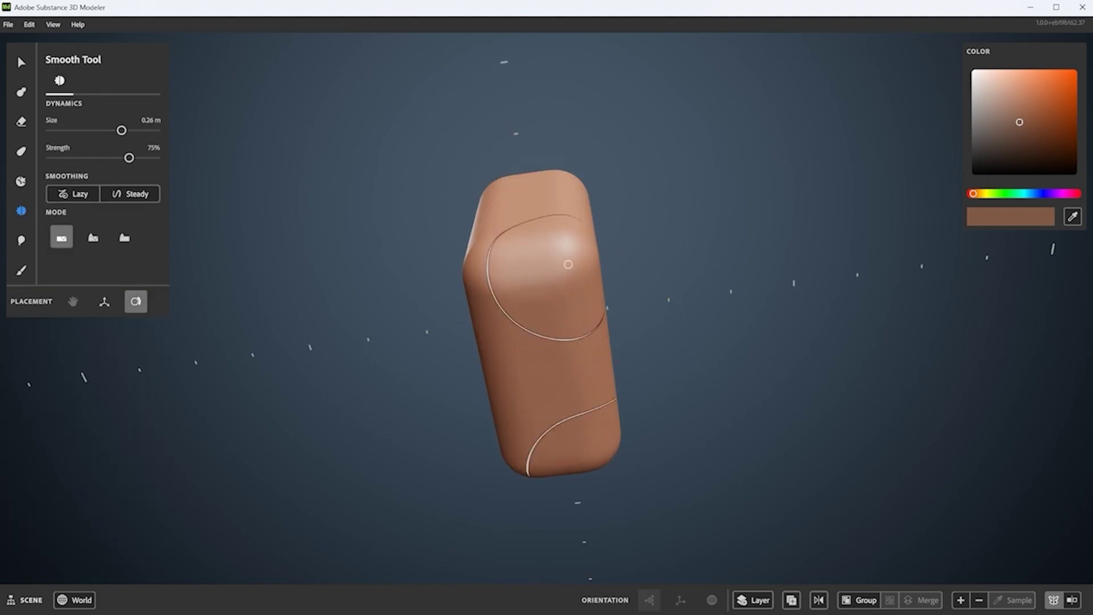
pyautogui.moveTo(568, 292); pyautogui.dragTo(557, 331, button='right')
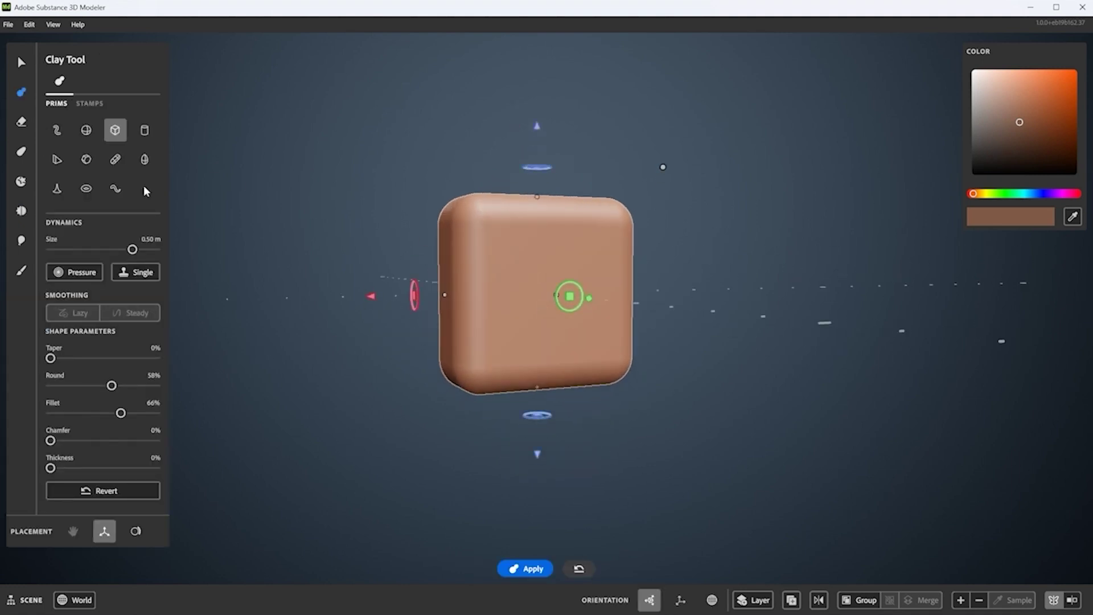
# - Inflate the block's lower-left corner with a 0.36 m Inflate brush
pyautogui.click(21, 241)
pyautogui.click(446, 352)
pyautogui.press('space')
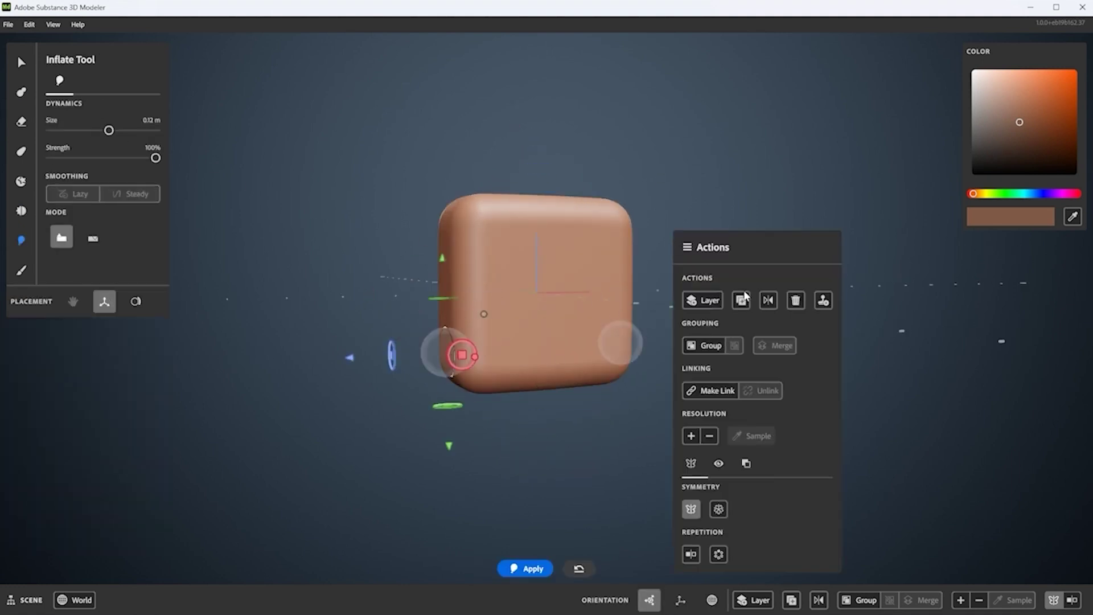
pyautogui.moveTo(694, 512)
pyautogui.mouseDown(button='right')
pyautogui.moveTo(610, 383)
pyautogui.moveTo(627, 391)
pyautogui.moveTo(490, 383)
pyautogui.moveTo(451, 330)
pyautogui.moveTo(605, 342)
pyautogui.moveTo(579, 346)
pyautogui.mouseUp(button='right')
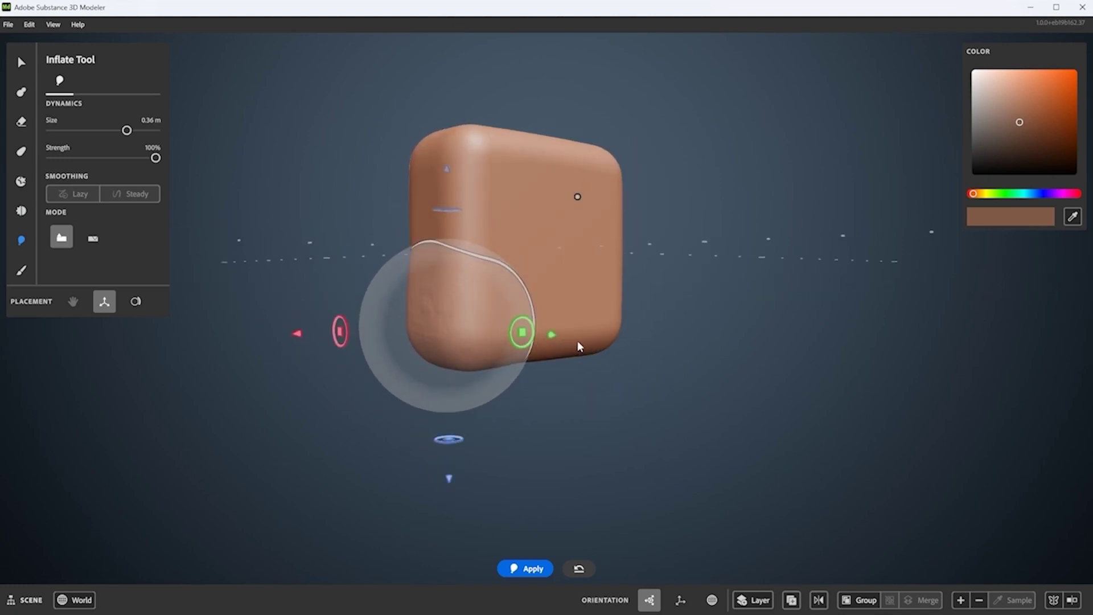
pyautogui.click(21, 62)
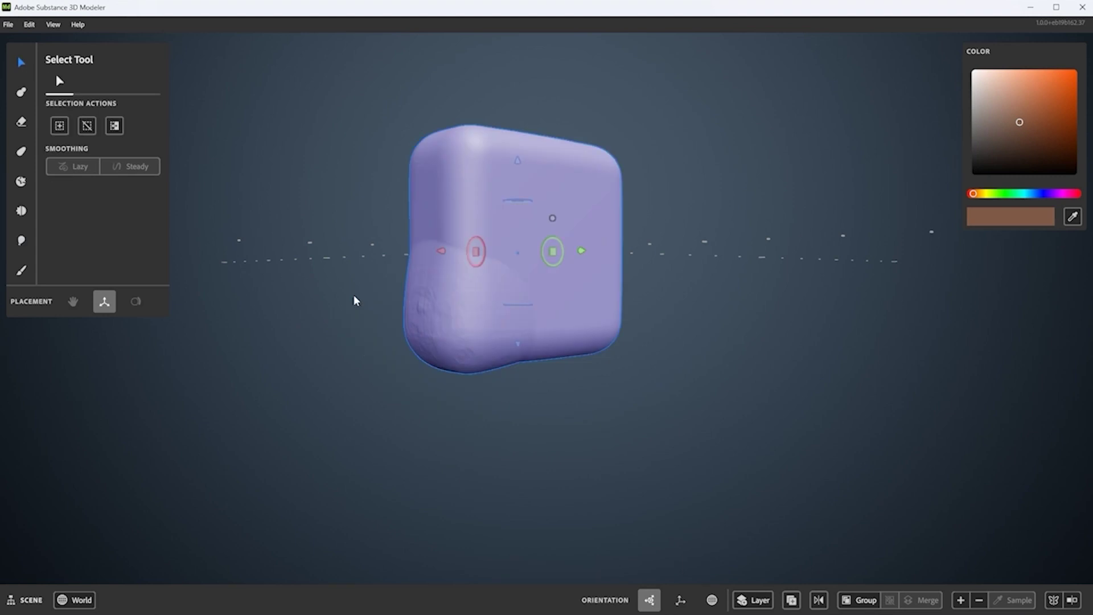
pyautogui.click(301, 293)
# - Smooth the inflated bulge, viewed from the block's square side
pyautogui.press('s')
pyautogui.press('i')
pyautogui.moveTo(476, 313); pyautogui.dragTo(466, 337, button='right')
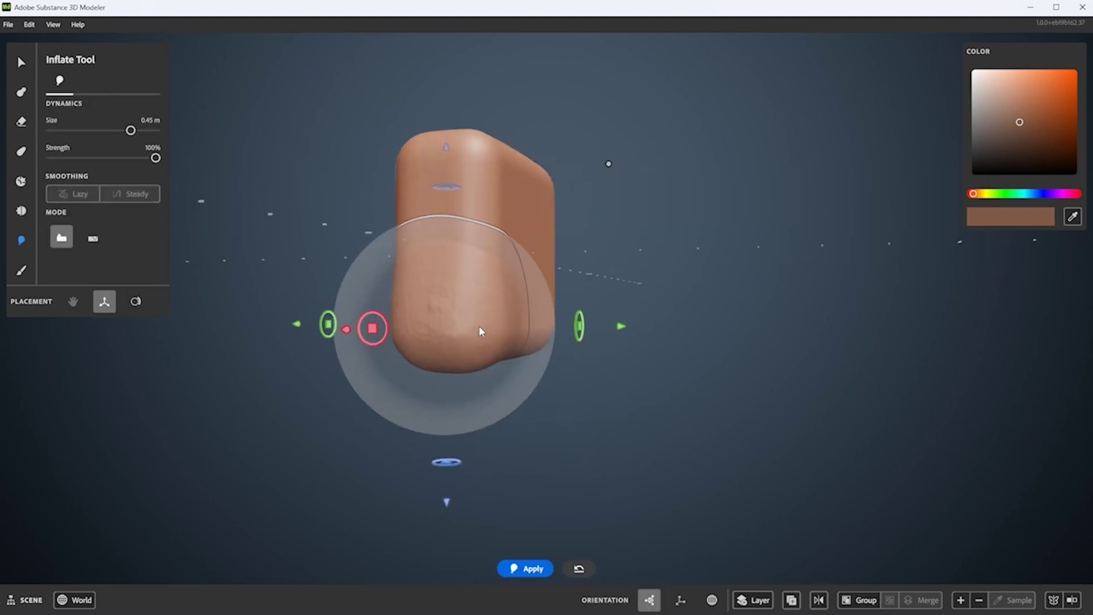
pyautogui.press('s')
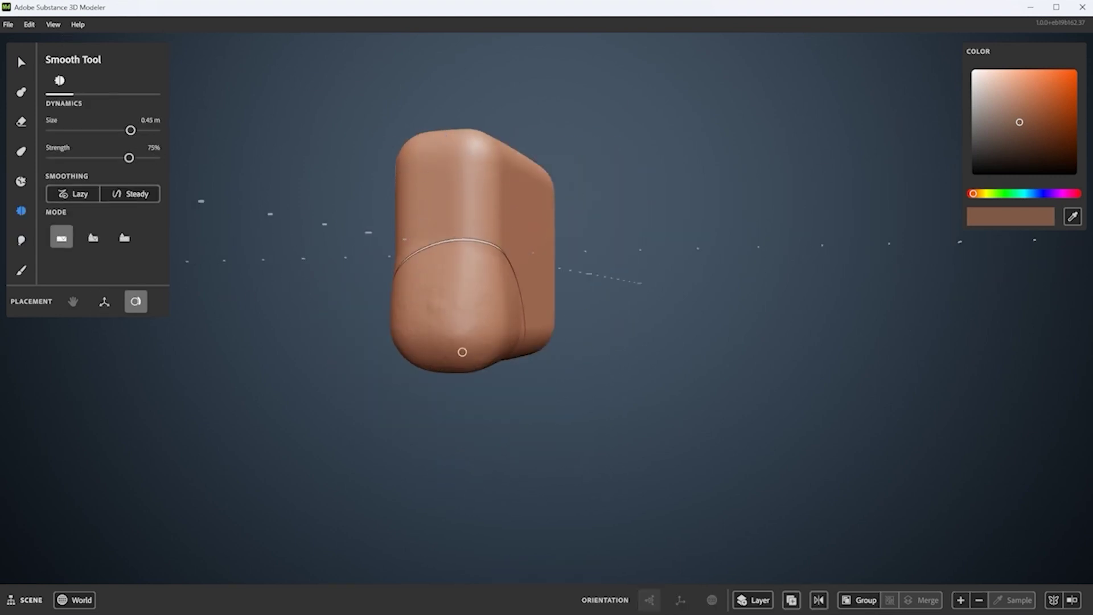
pyautogui.press('i')
pyautogui.press('s')
pyautogui.moveTo(520, 330); pyautogui.dragTo(488, 359, button='right')
# - Keep alternating smoothing and inflating from upright views, finishing with inflate on the right edge
pyautogui.press('i')
pyautogui.press('s')
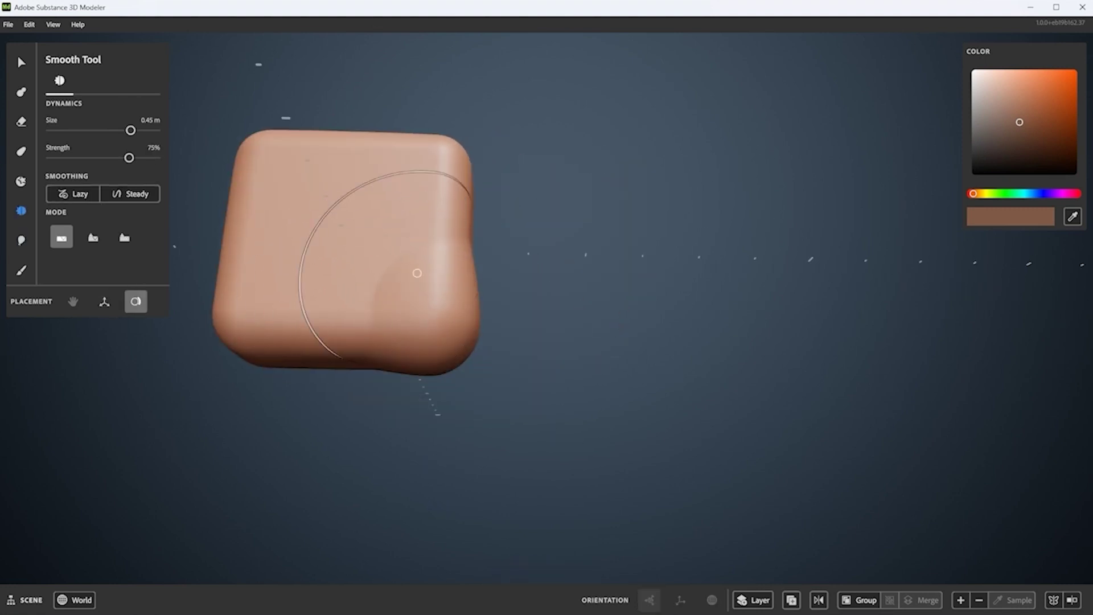
pyautogui.press('i')
pyautogui.moveTo(383, 336); pyautogui.dragTo(467, 363, button='right')
pyautogui.press('s')
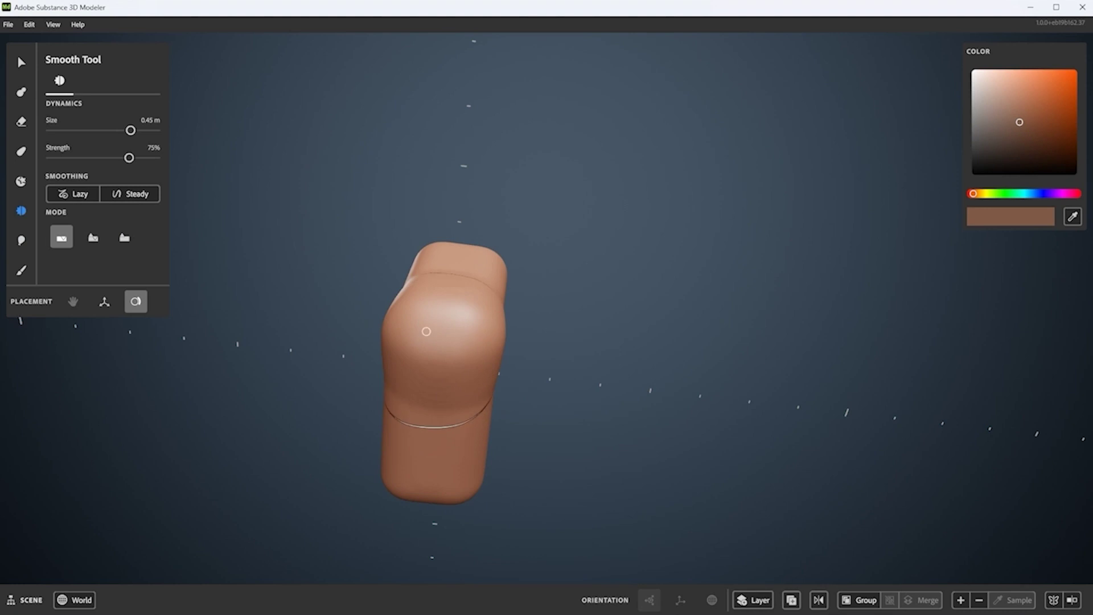
pyautogui.press('i')
pyautogui.moveTo(397, 381); pyautogui.dragTo(493, 289, button='right')
pyautogui.press('s')
pyautogui.press('i')
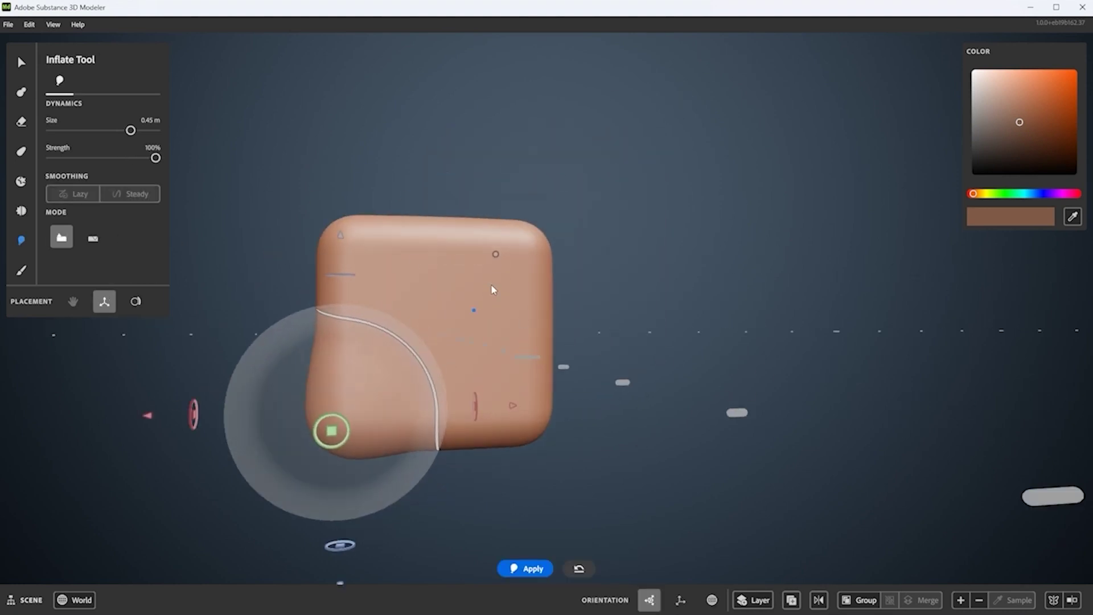
pyautogui.click(554, 332)
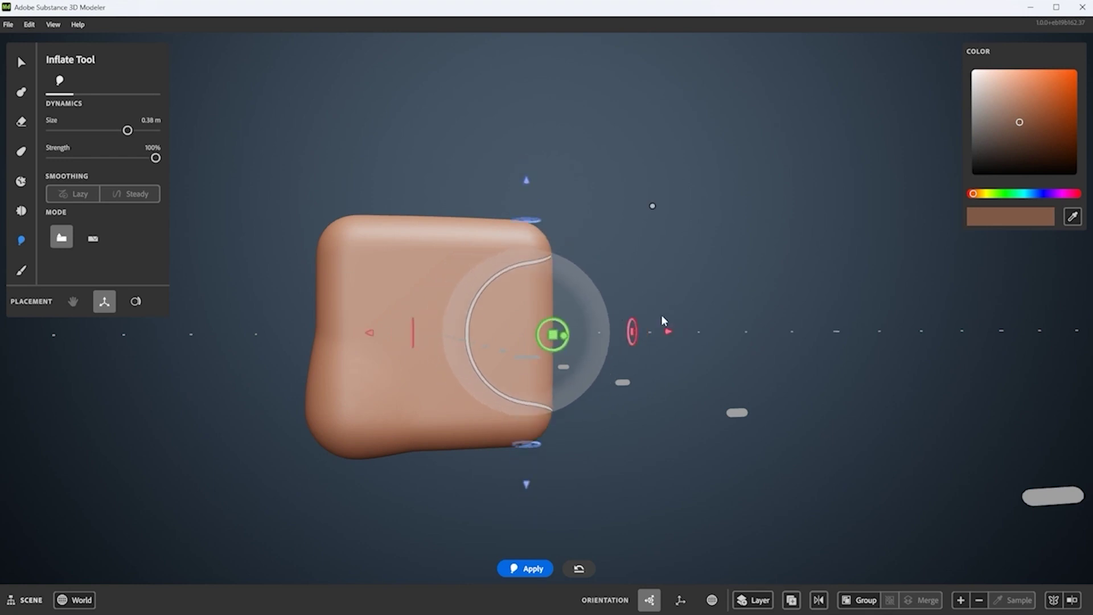
# - Warp the block's right side with a 0.40 m Warp sphere to ease its bulge
pyautogui.press('w')
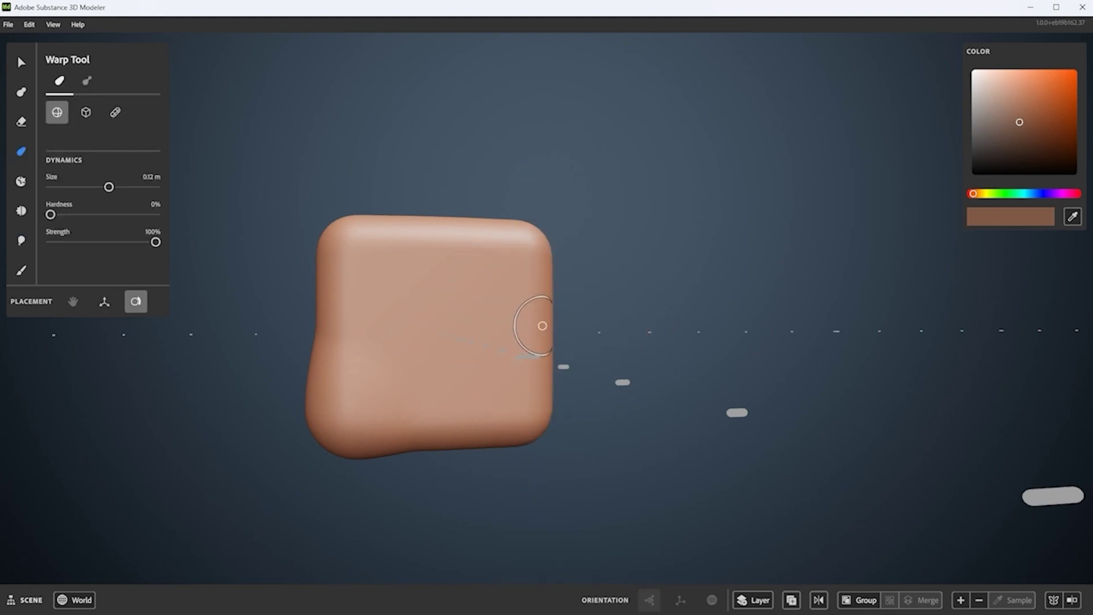
pyautogui.click(542, 326)
pyautogui.moveTo(556, 339)
pyautogui.mouseDown(button='right')
pyautogui.moveTo(616, 387)
pyautogui.moveTo(702, 375)
pyautogui.mouseUp(button='right')
pyautogui.moveTo(639, 316); pyautogui.dragTo(483, 387, button='right')
pyautogui.moveTo(699, 330); pyautogui.dragTo(629, 296, button='right')
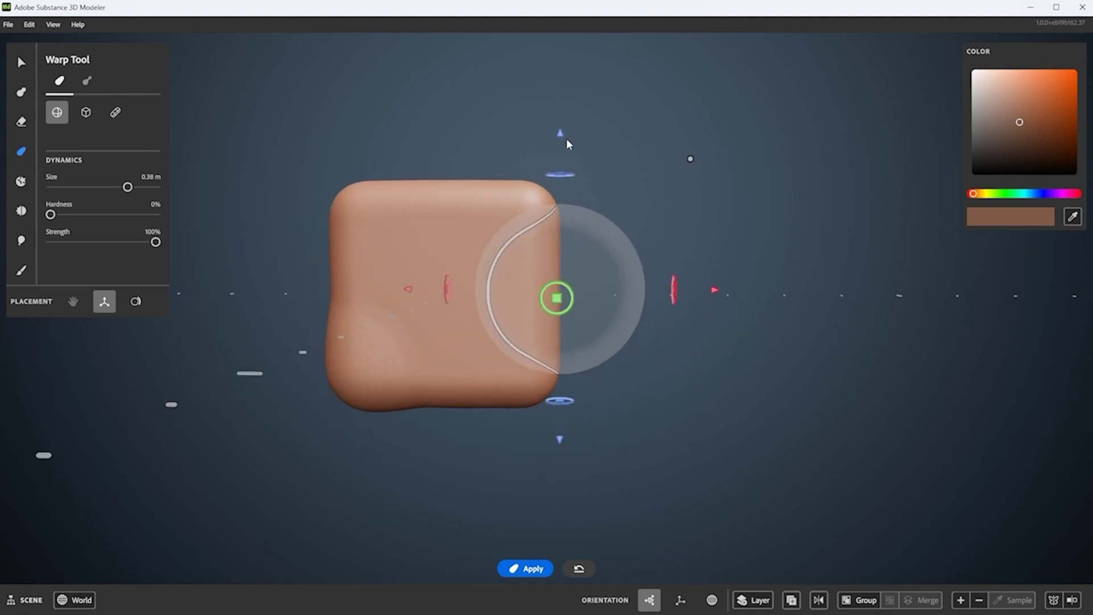
pyautogui.moveTo(561, 127); pyautogui.dragTo(563, 135)
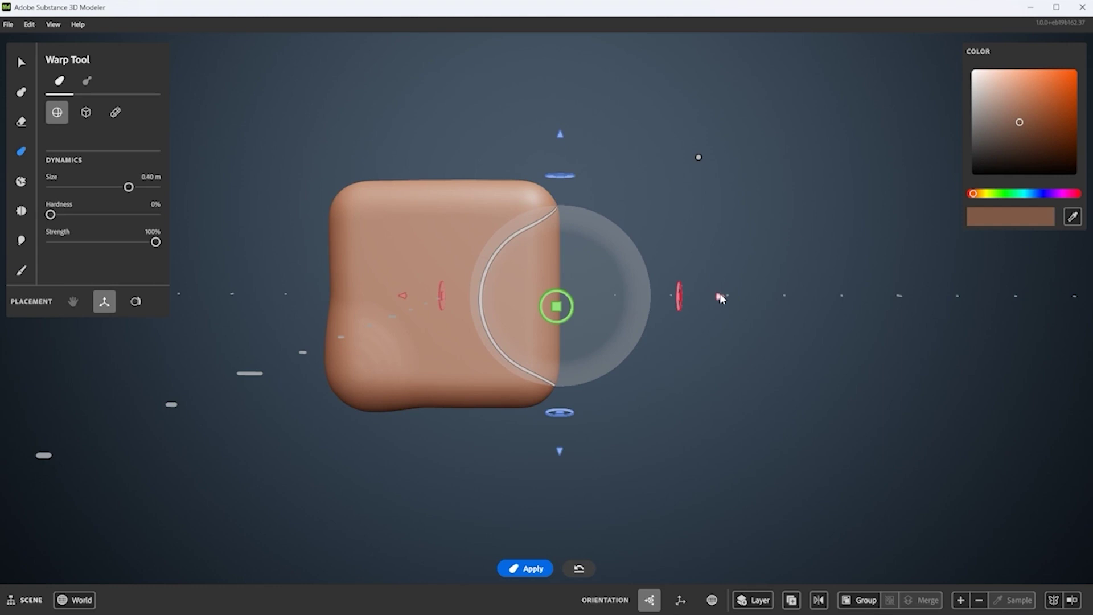
pyautogui.click(721, 298)
pyautogui.moveTo(736, 299); pyautogui.dragTo(537, 300)
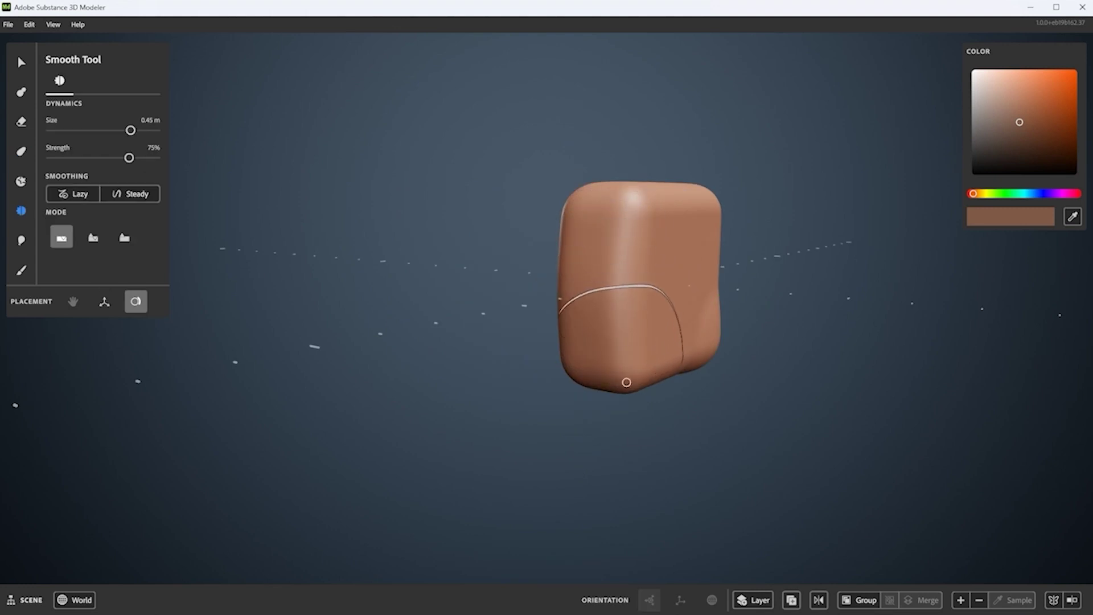
pyautogui.moveTo(621, 293); pyautogui.dragTo(560, 287, button='middle')
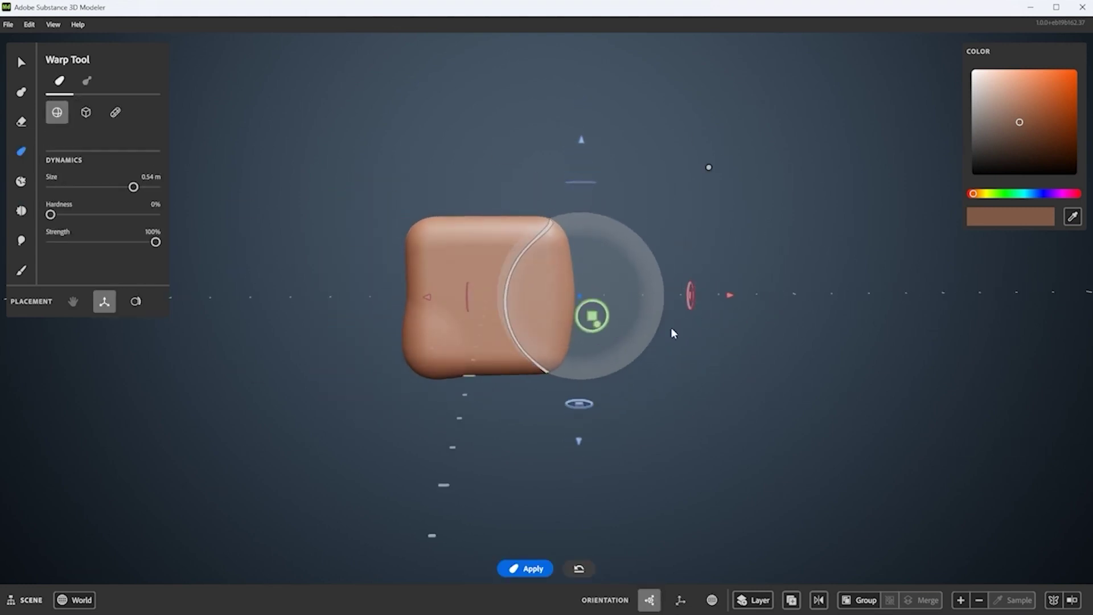
pyautogui.moveTo(715, 296); pyautogui.dragTo(659, 276, button='middle')
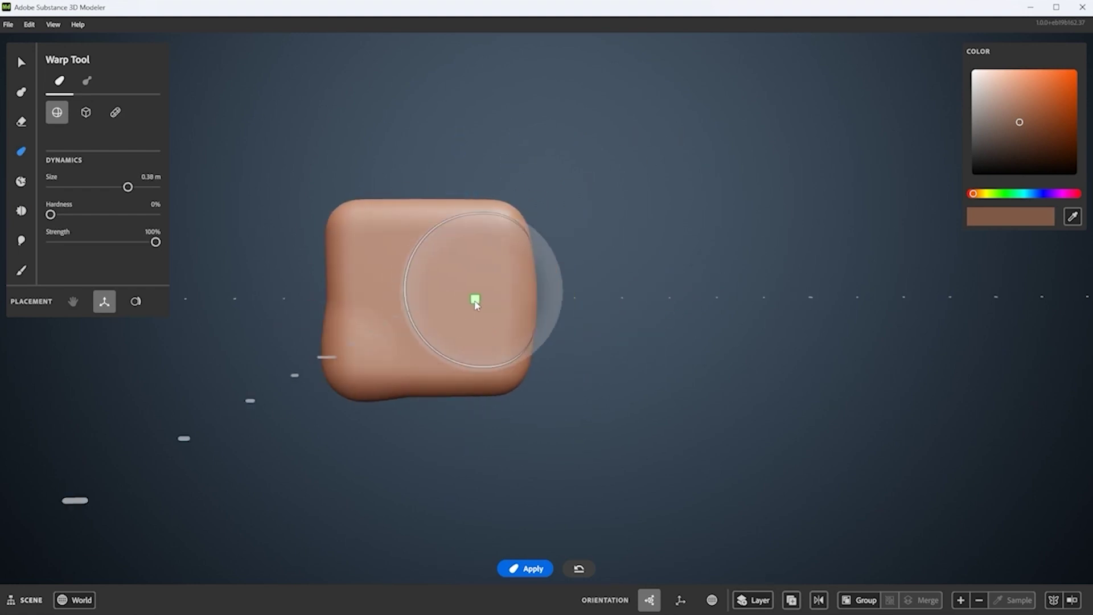
# - Pull a round lens bump on the front face with Warp hardness 74%
pyautogui.moveTo(556, 298); pyautogui.dragTo(620, 245, button='middle')
pyautogui.moveTo(50, 214); pyautogui.dragTo(129, 225)
pyautogui.moveTo(564, 299); pyautogui.dragTo(148, 128, button='middle')
pyautogui.click(21, 62)
# - Toggle between smoothing and warping the block from a side angle
pyautogui.moveTo(336, 199)
pyautogui.mouseDown(button='middle')
pyautogui.moveTo(290, 282)
pyautogui.moveTo(549, 288)
pyautogui.moveTo(505, 290)
pyautogui.moveTo(607, 324)
pyautogui.moveTo(501, 274)
pyautogui.mouseUp(button='middle')
pyautogui.press('w')
pyautogui.press('s')
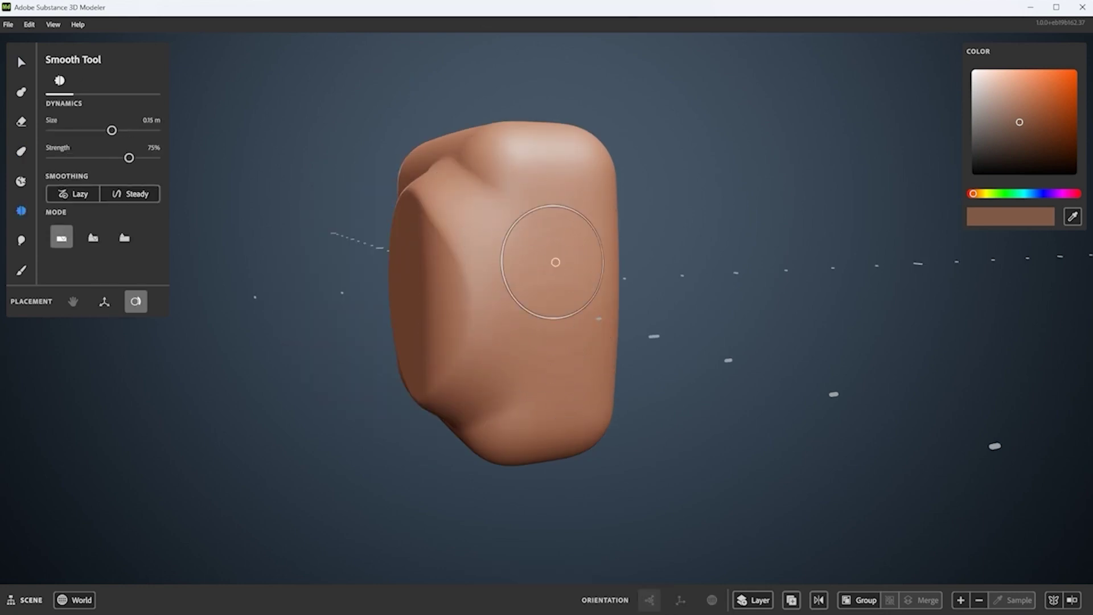
pyautogui.press('w')
pyautogui.moveTo(578, 331); pyautogui.dragTo(506, 253, button='middle')
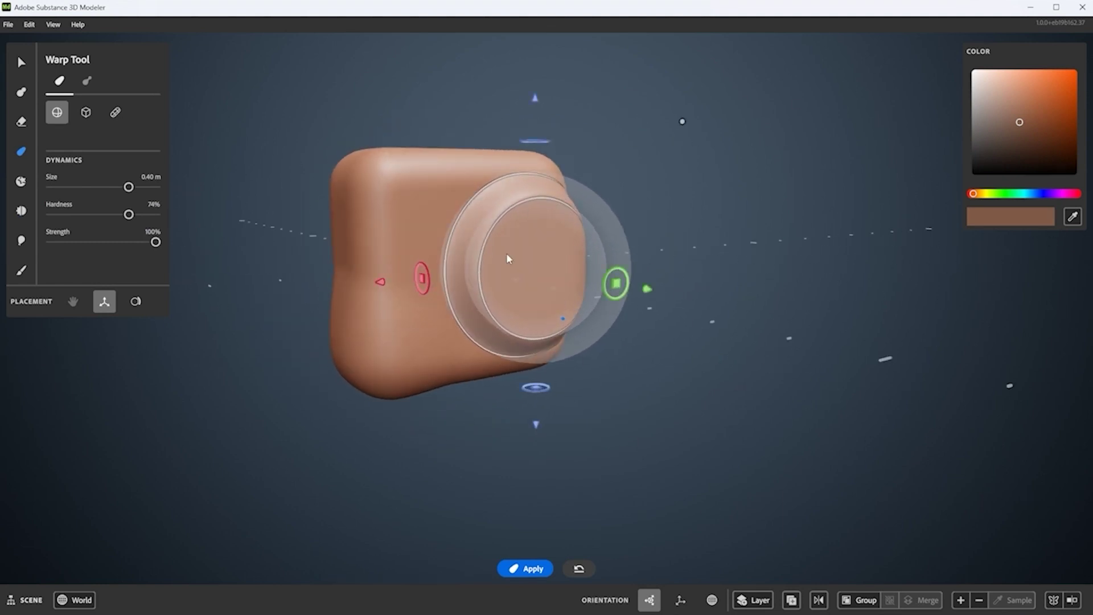
# - Choose a cylinder prim as the erase shape and check its depth from the side
pyautogui.click(20, 92)
pyautogui.click(145, 130)
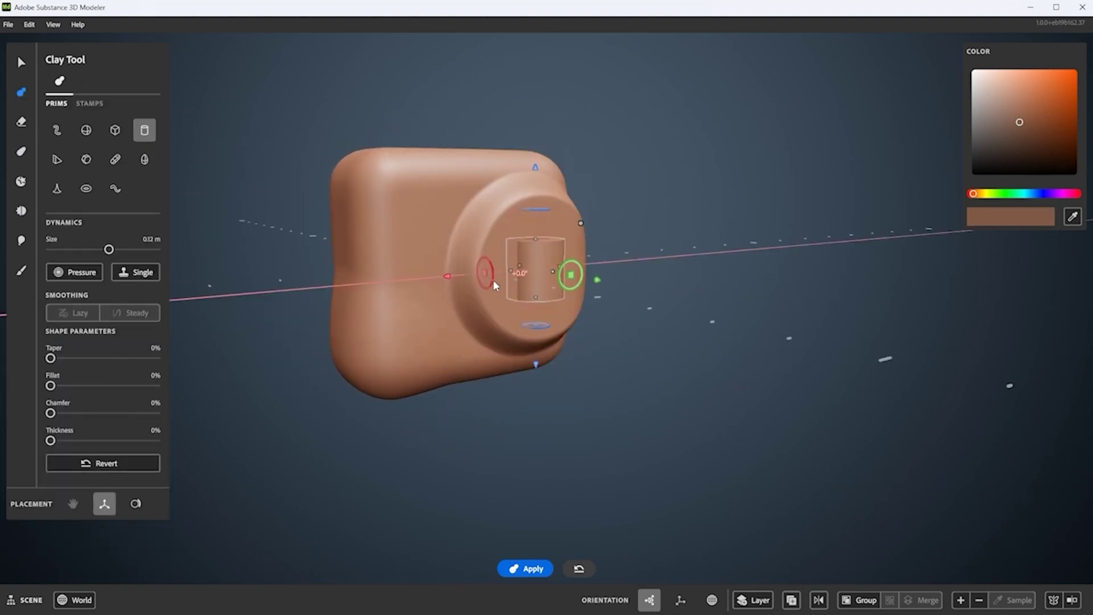
pyautogui.keyDown('ctrl'); pyautogui.scroll(5, 671, 254); pyautogui.keyUp('ctrl')
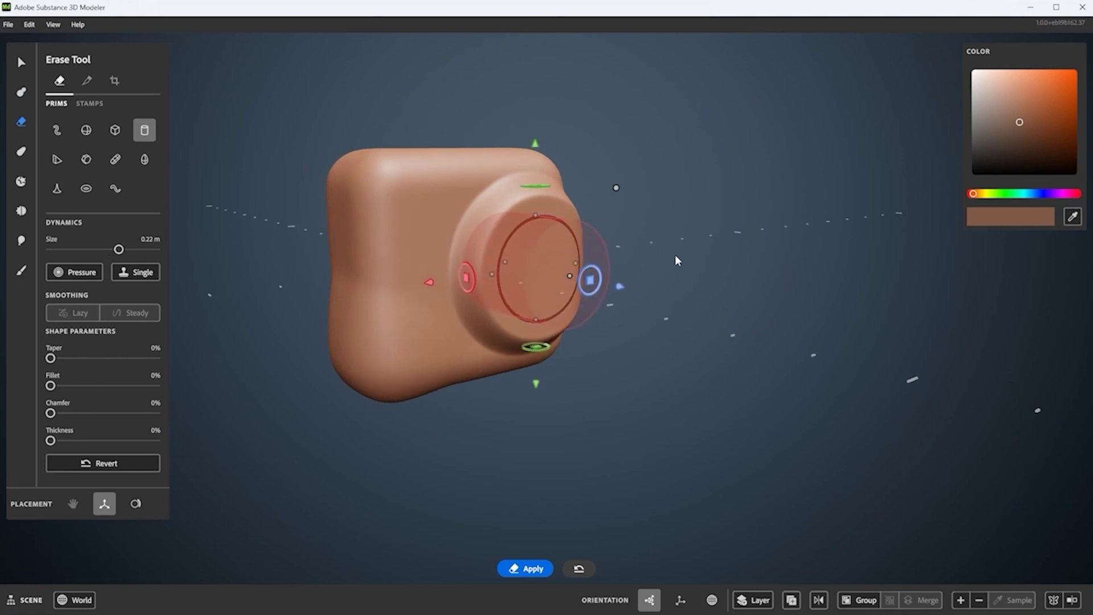
pyautogui.scroll(2, 666, 265)
pyautogui.moveTo(658, 278)
pyautogui.mouseDown(button='middle')
pyautogui.moveTo(639, 290)
pyautogui.moveTo(706, 308)
pyautogui.mouseUp(button='middle')
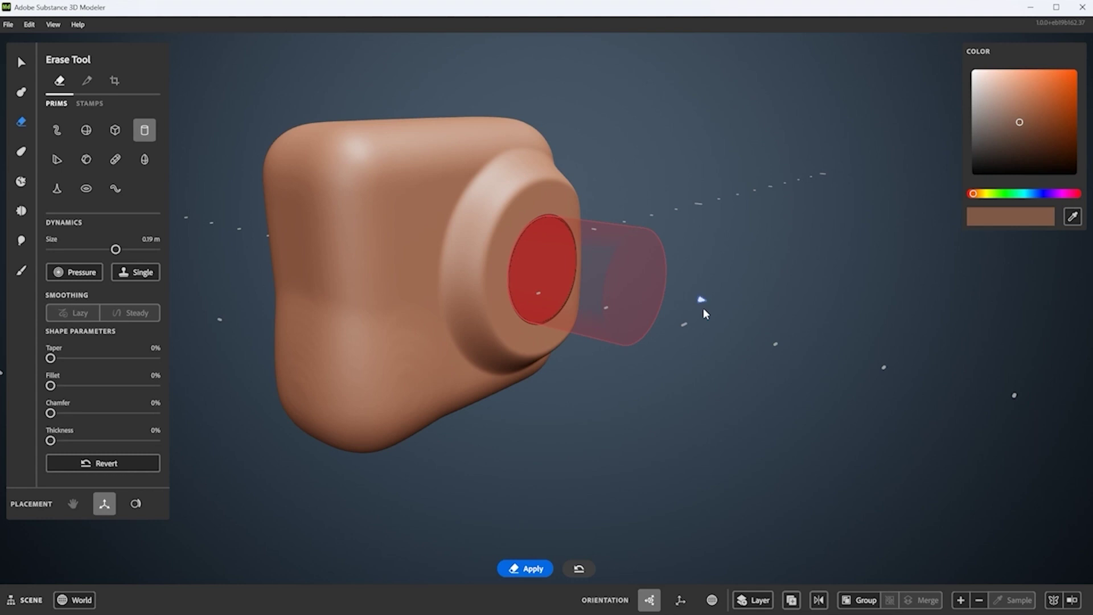
pyautogui.moveTo(692, 306)
pyautogui.mouseDown(button='middle')
pyautogui.moveTo(563, 285)
pyautogui.moveTo(777, 266)
pyautogui.moveTo(827, 306)
pyautogui.mouseUp(button='middle')
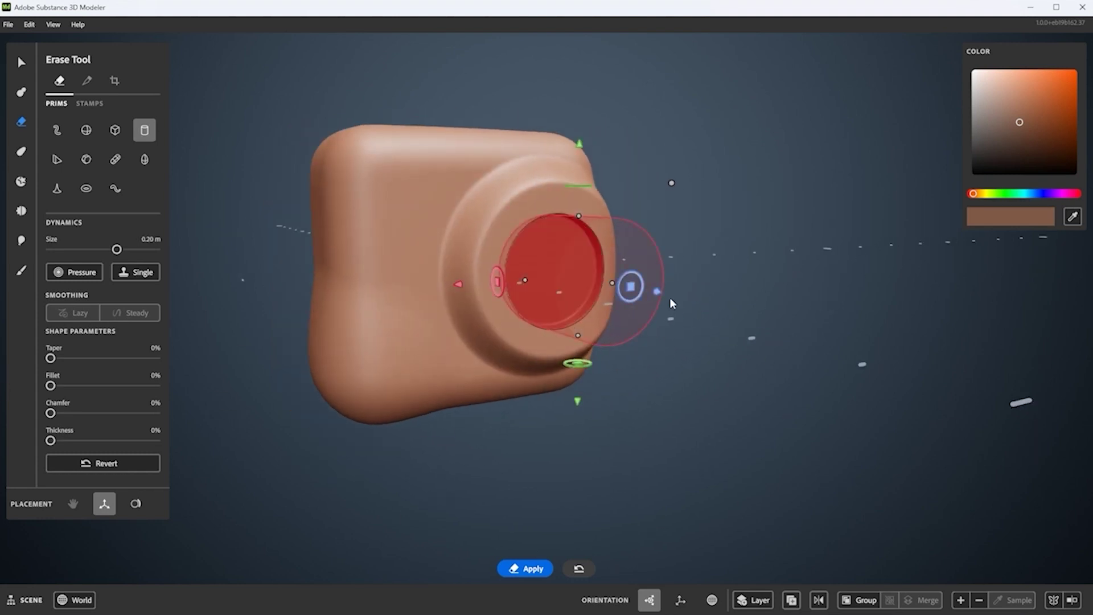
# - Hollow the erase cylinder into a thin ring at 6% Thickness and lengthen it outward
pyautogui.moveTo(51, 440)
pyautogui.mouseDown()
pyautogui.moveTo(121, 444)
pyautogui.moveTo(62, 441)
pyautogui.mouseUp()
pyautogui.press('c')
pyautogui.press('e')
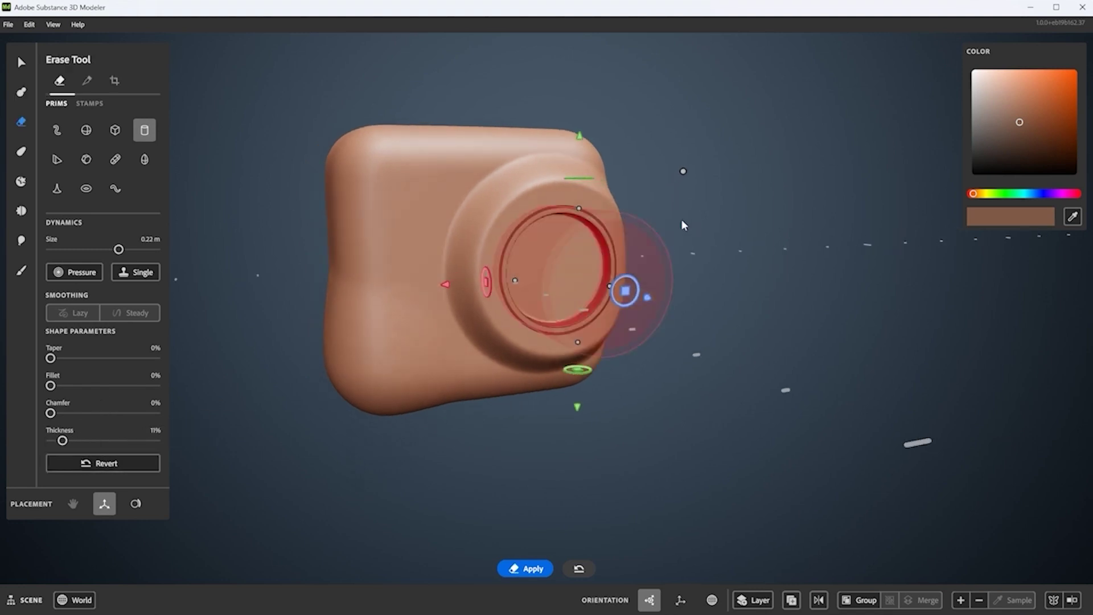
pyautogui.moveTo(690, 243)
pyautogui.mouseDown(button='middle')
pyautogui.moveTo(681, 234)
pyautogui.moveTo(639, 248)
pyautogui.moveTo(112, 427)
pyautogui.mouseUp(button='middle')
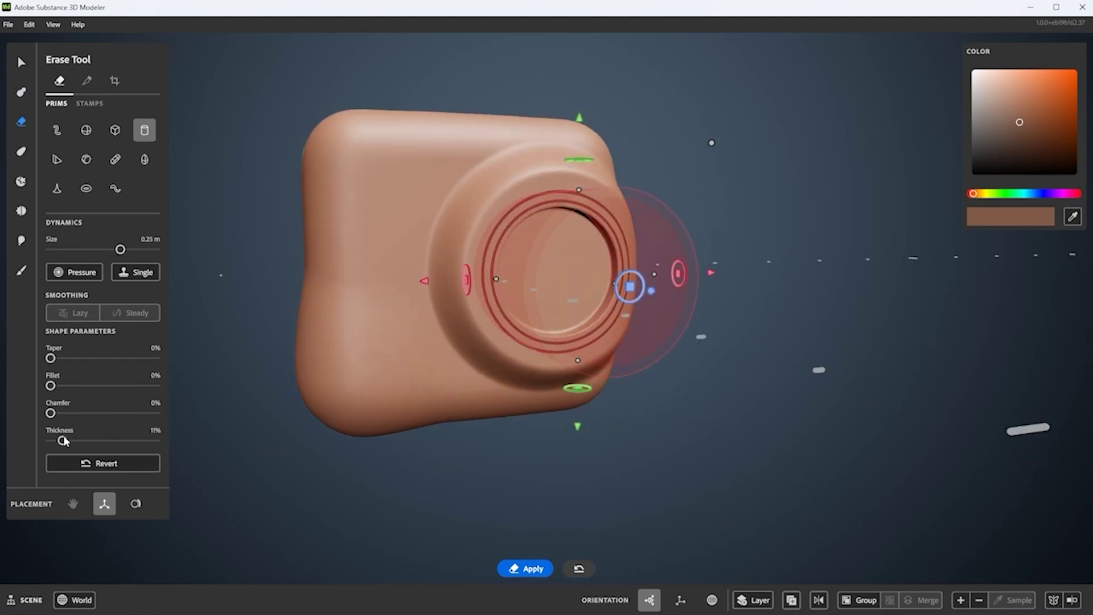
pyautogui.moveTo(62, 441); pyautogui.dragTo(58, 445)
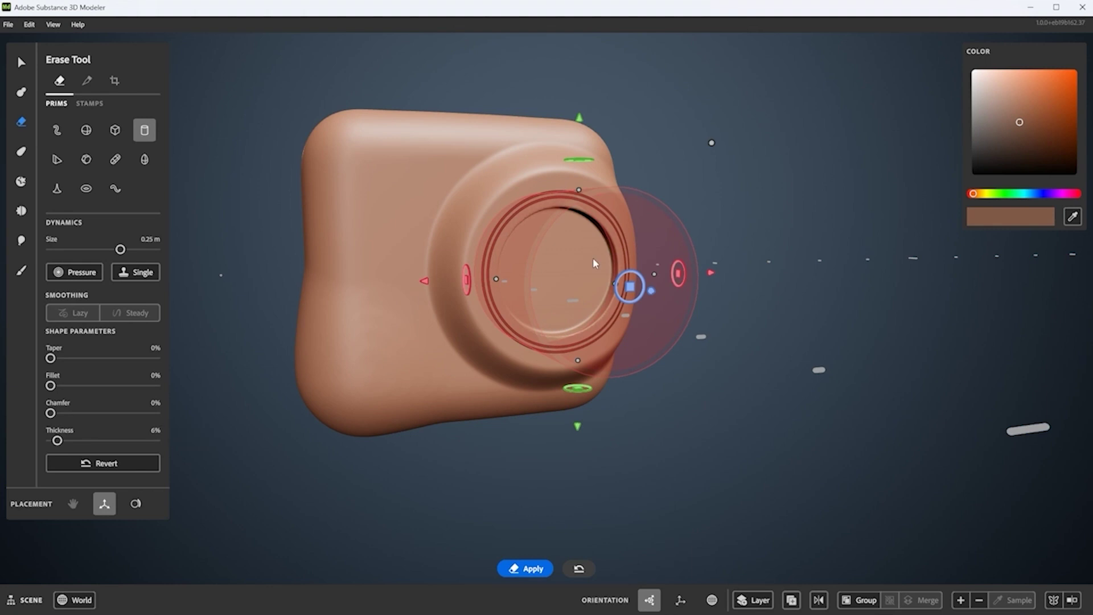
pyautogui.moveTo(733, 223)
pyautogui.mouseDown(button='middle')
pyautogui.moveTo(658, 250)
pyautogui.moveTo(706, 299)
pyautogui.mouseUp(button='middle')
pyautogui.moveTo(706, 299); pyautogui.dragTo(731, 304)
# - Increase the mesh resolution and change the erase cut into a split
pyautogui.moveTo(686, 231); pyautogui.dragTo(683, 256, button='middle')
pyautogui.rightClick(683, 256)
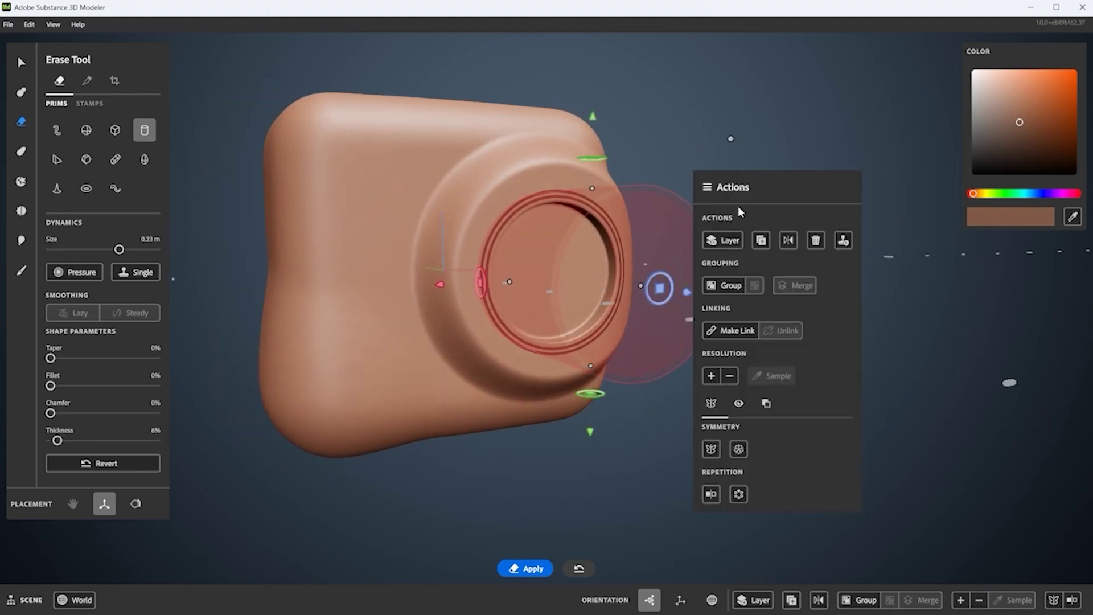
pyautogui.click(711, 375)
pyautogui.moveTo(553, 176); pyautogui.dragTo(188, 120, button='middle')
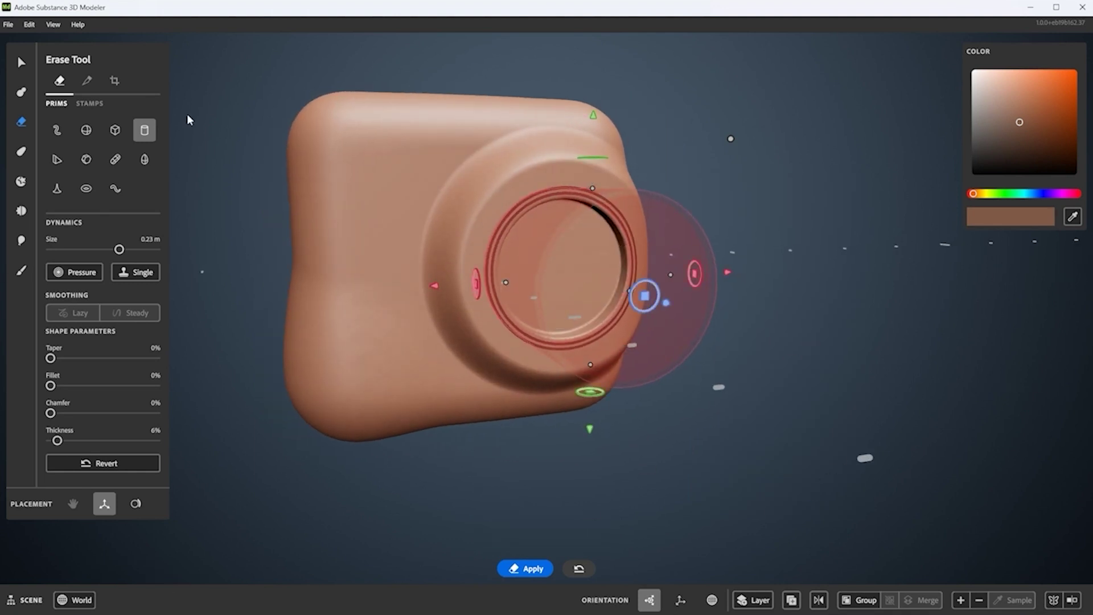
pyautogui.click(86, 80)
pyautogui.moveTo(563, 251); pyautogui.dragTo(473, 244, button='middle')
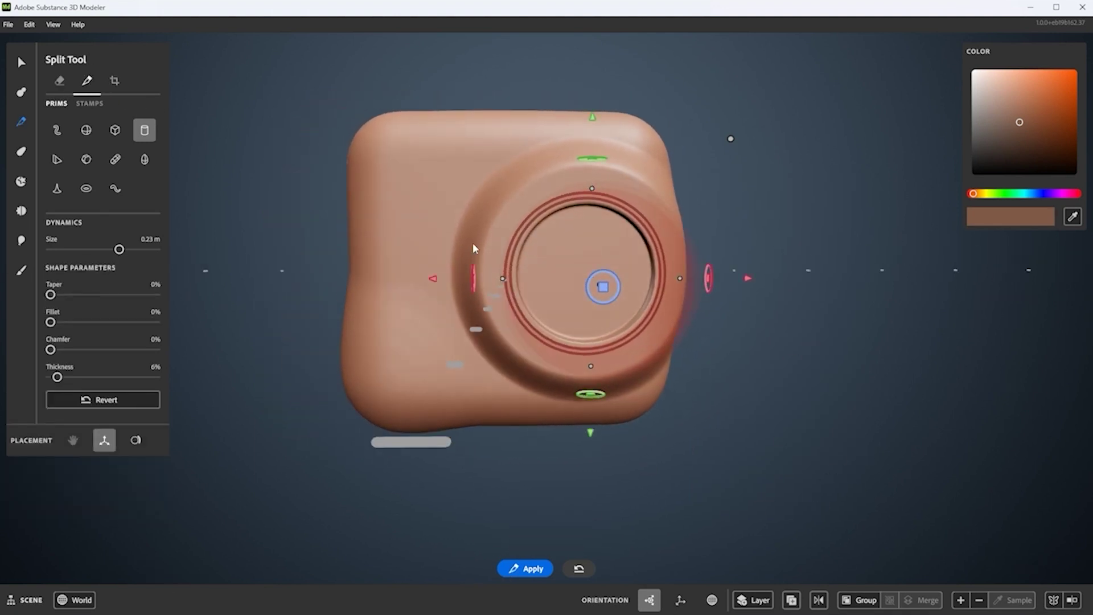
# - Apply the split and raise the separated lens piece's resolution
pyautogui.moveTo(636, 274); pyautogui.dragTo(591, 232, button='middle')
pyautogui.press('q')
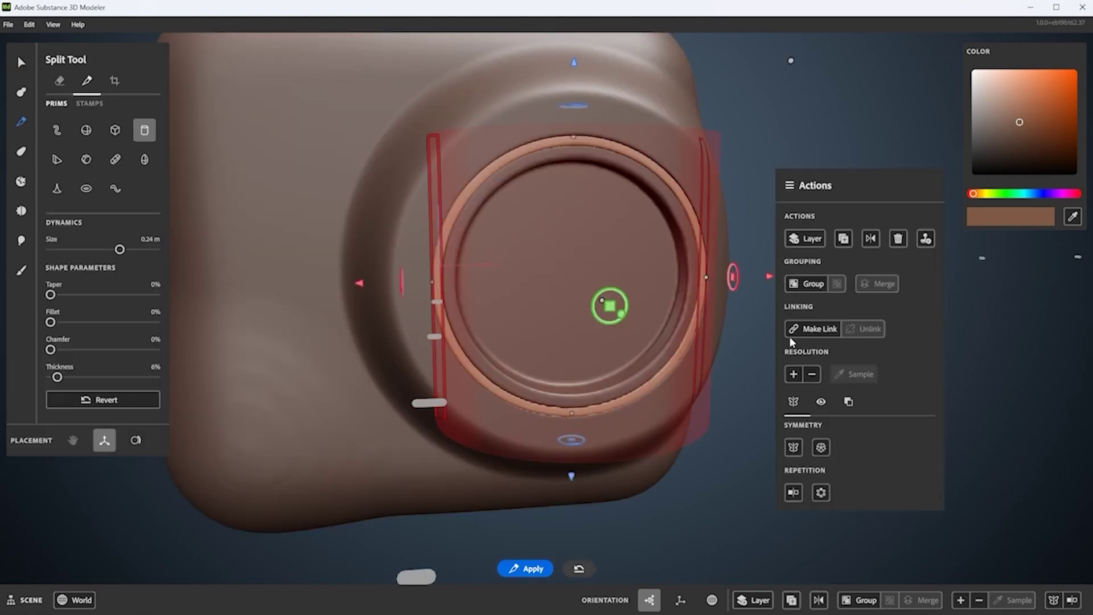
pyautogui.click(795, 374)
pyautogui.press('q')
pyautogui.moveTo(725, 227)
pyautogui.mouseDown(button='middle')
pyautogui.moveTo(730, 285)
pyautogui.moveTo(604, 251)
pyautogui.moveTo(654, 324)
pyautogui.mouseUp(button='middle')
pyautogui.scroll(3, 694, 341)
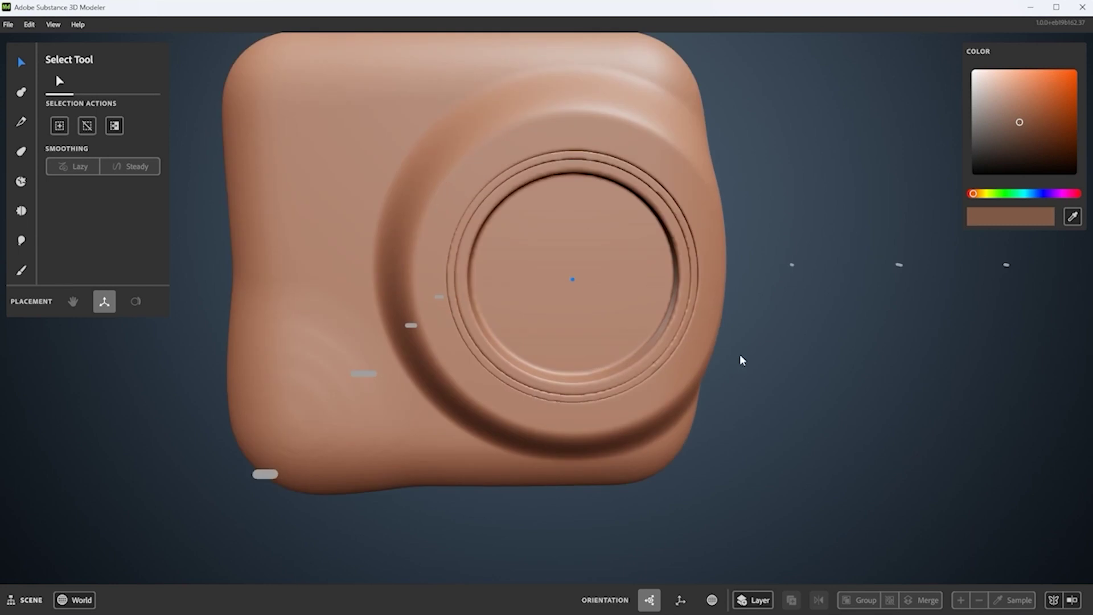
# - Smooth the lens ring around its top, left and lower-right sides
pyautogui.press('q')
pyautogui.press('s')
pyautogui.moveTo(686, 238)
pyautogui.mouseDown()
pyautogui.moveTo(592, 171)
pyautogui.moveTo(478, 216)
pyautogui.mouseUp()
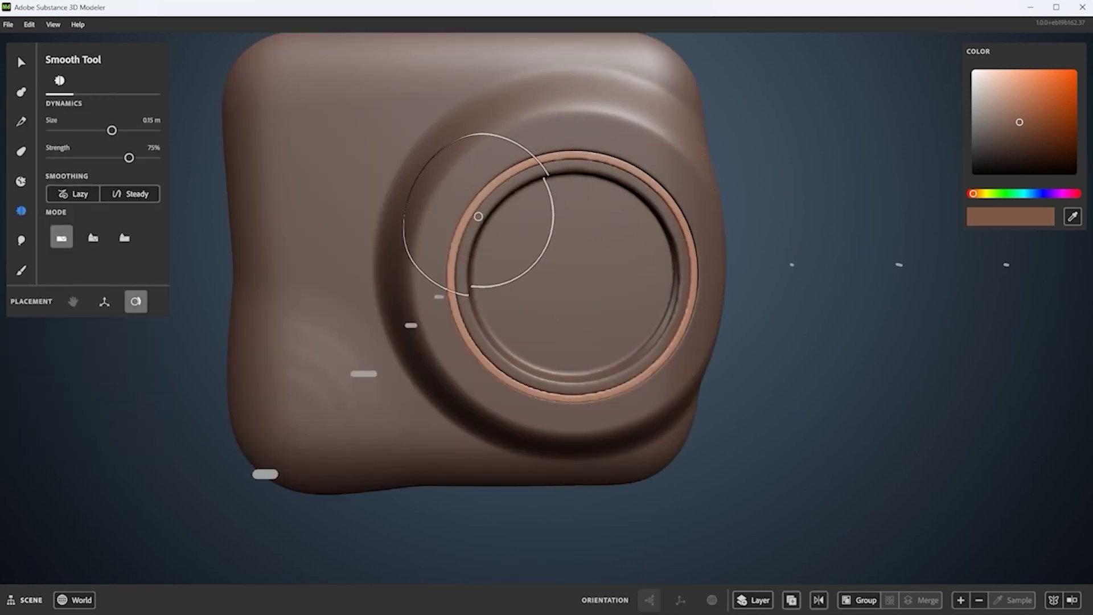
pyautogui.moveTo(623, 156); pyautogui.dragTo(523, 394)
pyautogui.moveTo(680, 239)
pyautogui.mouseDown()
pyautogui.moveTo(586, 176)
pyautogui.moveTo(705, 366)
pyautogui.mouseUp()
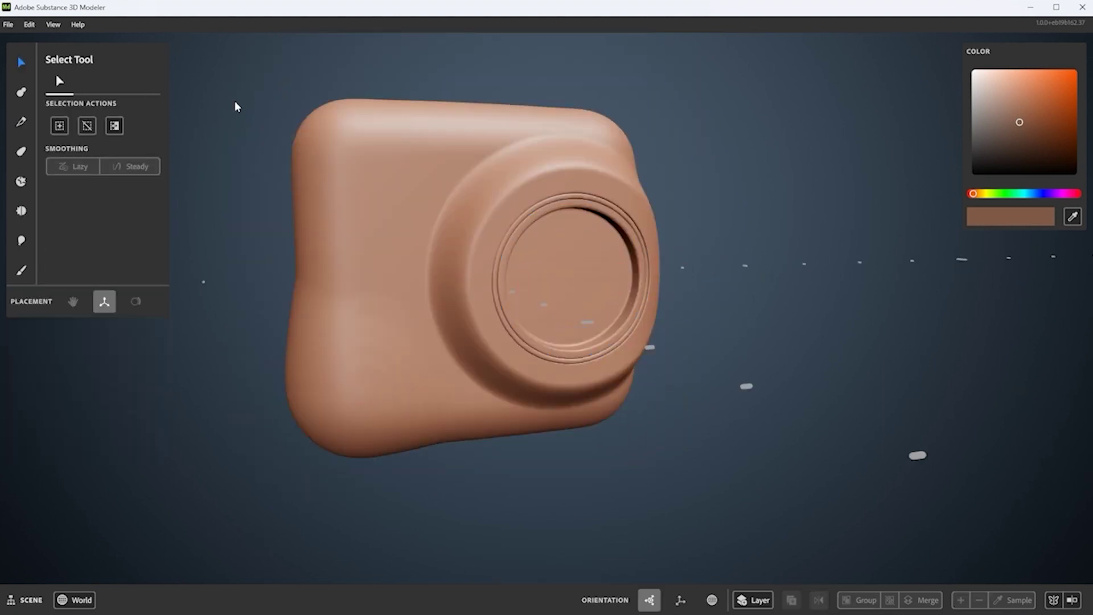
pyautogui.moveTo(237, 107); pyautogui.dragTo(602, 294, button='middle')
pyautogui.scroll(5, 603, 294)
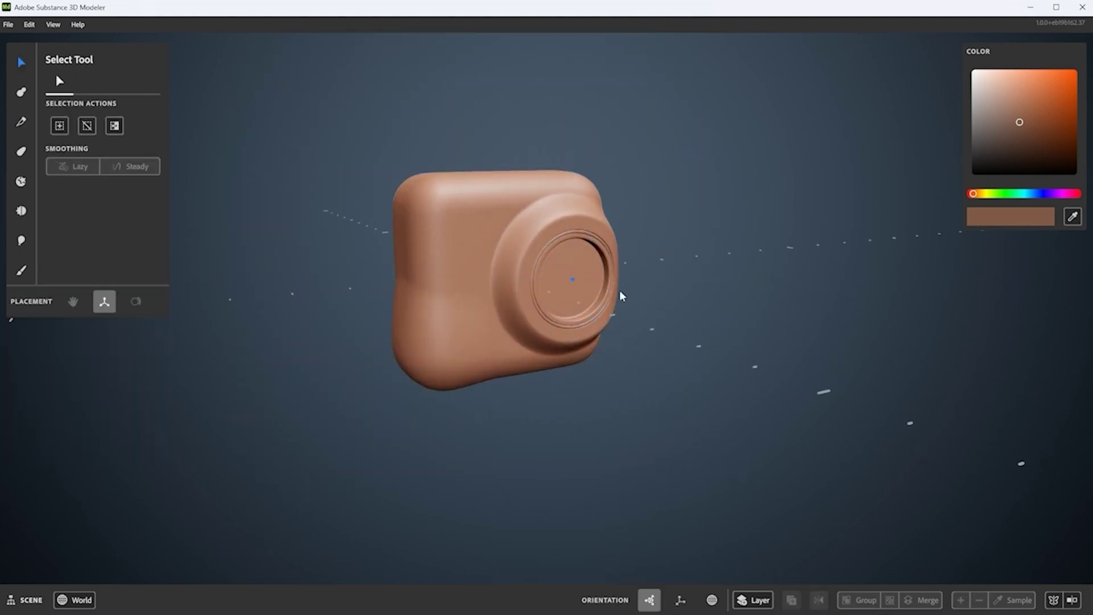
pyautogui.rightClick(702, 208)
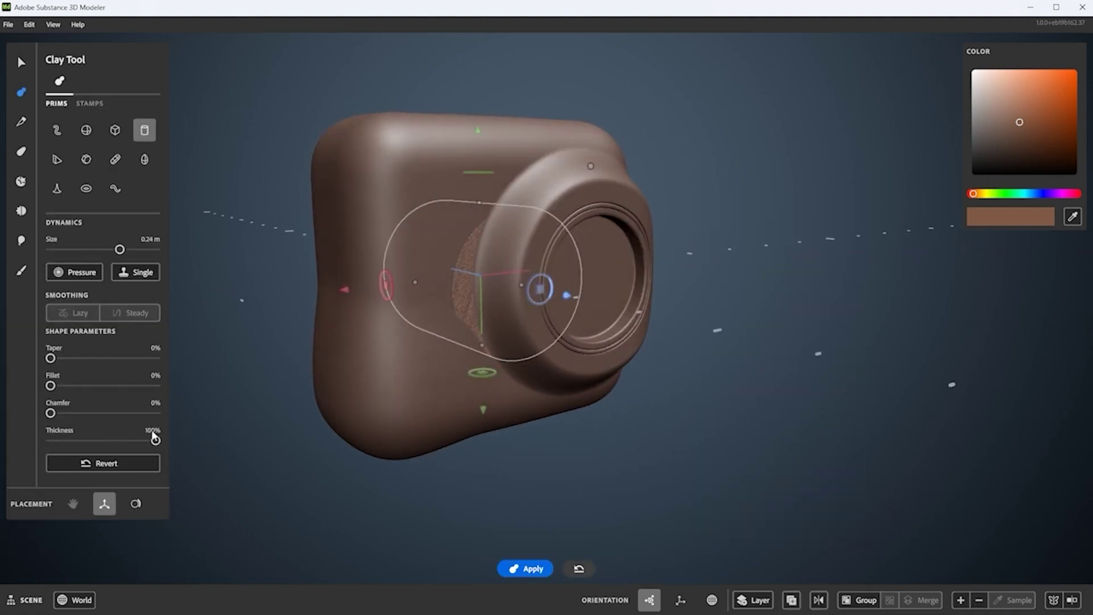
# - Push a clay cylinder into the lens opening and erase inside it
pyautogui.moveTo(572, 297); pyautogui.dragTo(683, 312)
pyautogui.moveTo(683, 312)
pyautogui.mouseDown(button='middle')
pyautogui.moveTo(737, 257)
pyautogui.moveTo(593, 274)
pyautogui.moveTo(817, 200)
pyautogui.moveTo(622, 310)
pyautogui.mouseUp(button='middle')
pyautogui.press('e')
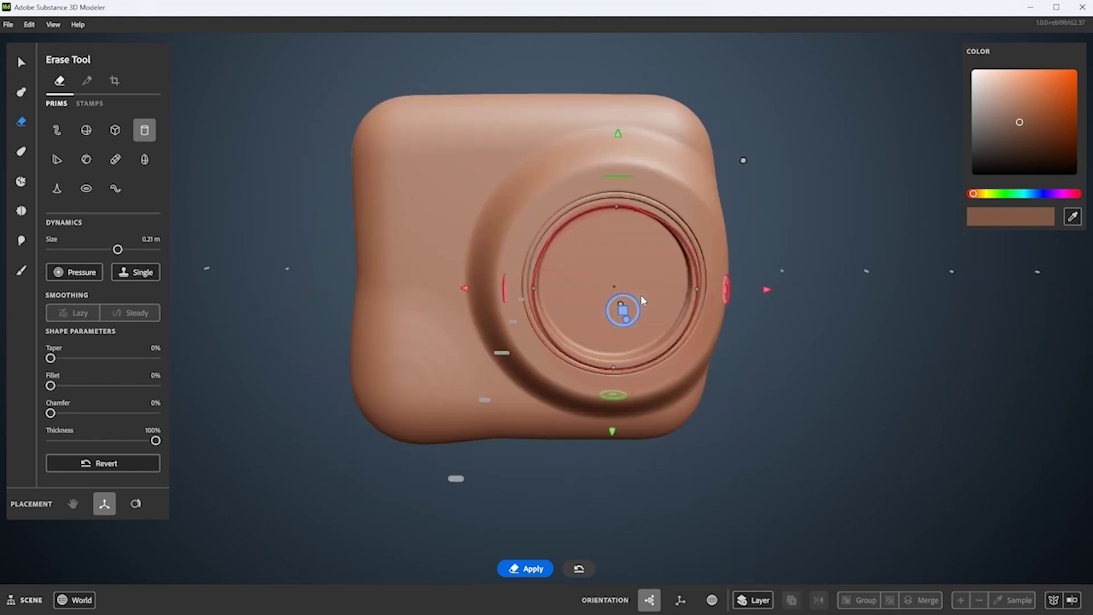
pyautogui.click(608, 281)
pyautogui.moveTo(763, 256); pyautogui.dragTo(732, 327, button='middle')
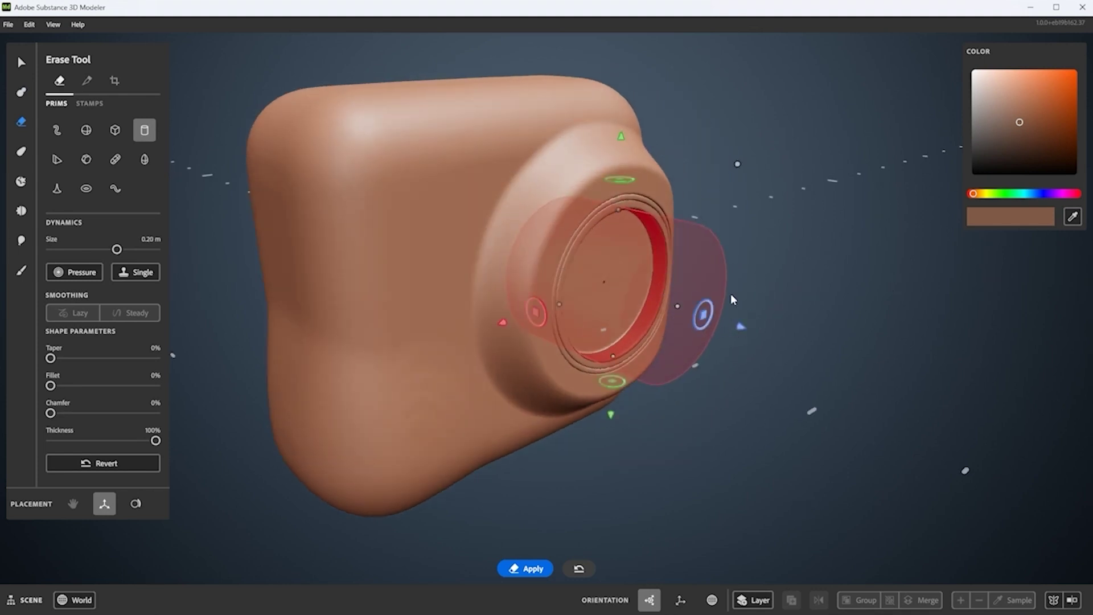
pyautogui.press('c')
# - Align a new clay cylinder with the lens, pull it outward and taper it
pyautogui.moveTo(597, 312); pyautogui.dragTo(720, 332)
pyautogui.moveTo(719, 332); pyautogui.dragTo(746, 319, button='middle')
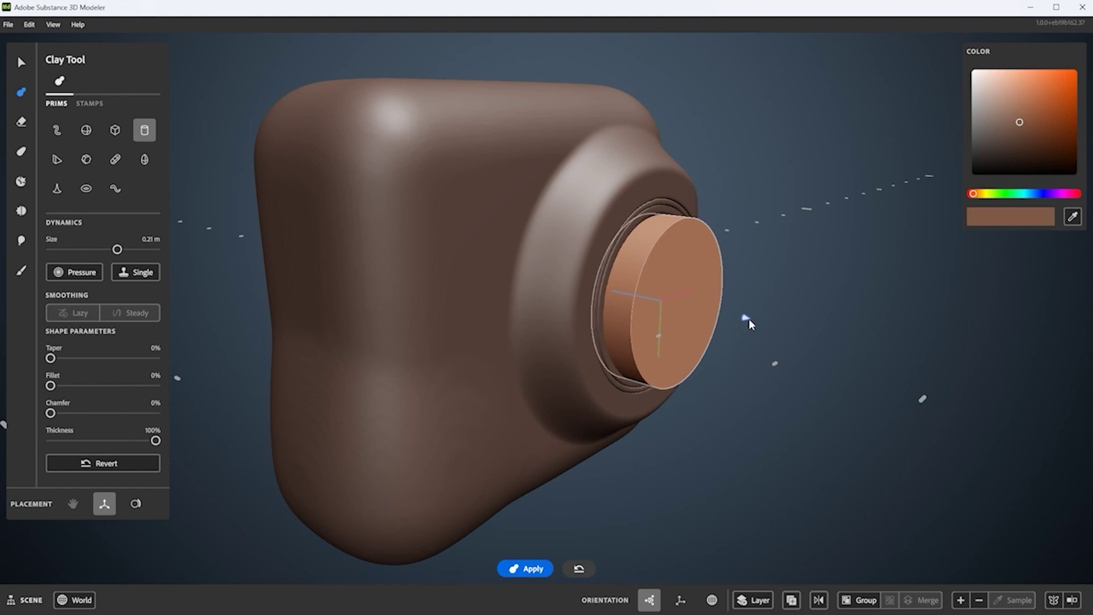
pyautogui.scroll(2, 722, 319)
pyautogui.moveTo(51, 358); pyautogui.dragTo(84, 358)
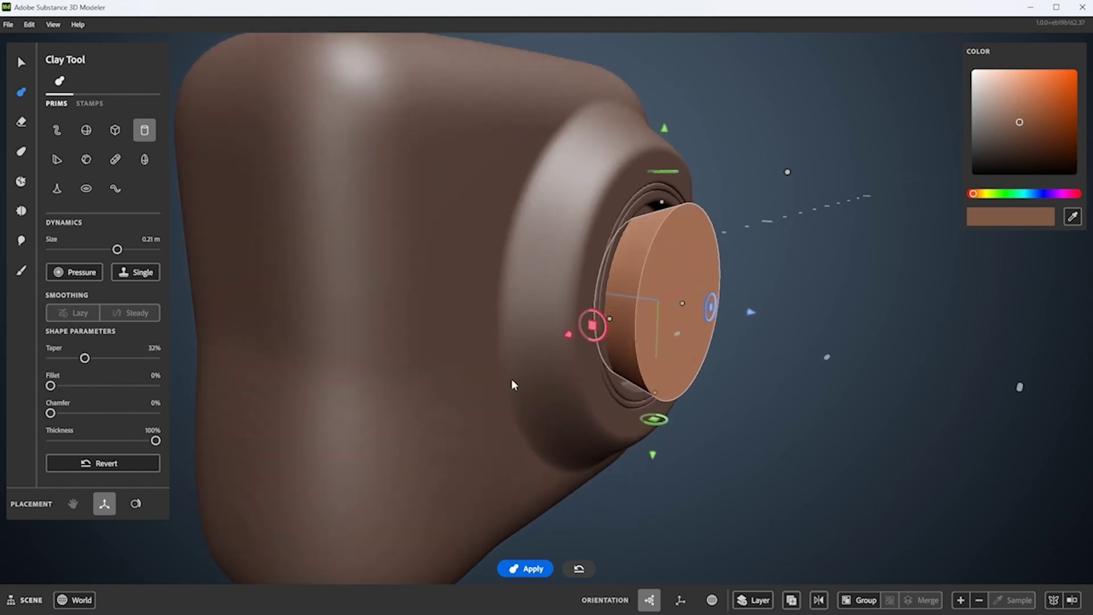
pyautogui.moveTo(742, 382); pyautogui.dragTo(655, 393, button='middle')
pyautogui.moveTo(152, 446); pyautogui.dragTo(271, 452)
# - Ease the lens cylinder's taper to 8% with 35% fillet, checking from frontal views
pyautogui.moveTo(77, 363)
pyautogui.mouseDown()
pyautogui.moveTo(65, 358)
pyautogui.moveTo(80, 359)
pyautogui.mouseUp()
pyautogui.moveTo(467, 353); pyautogui.dragTo(768, 325, button='middle')
pyautogui.moveTo(66, 373); pyautogui.dragTo(88, 393)
pyautogui.moveTo(398, 342); pyautogui.dragTo(686, 313, button='middle')
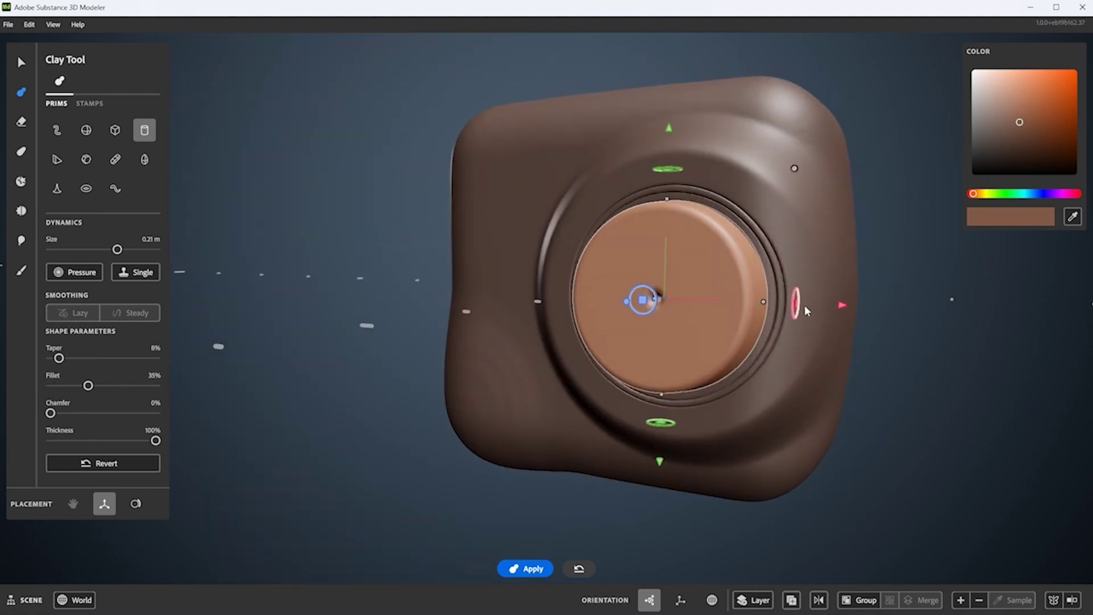
pyautogui.moveTo(801, 306); pyautogui.dragTo(770, 342, button='middle')
pyautogui.moveTo(673, 307)
pyautogui.mouseDown(button='middle')
pyautogui.moveTo(744, 365)
pyautogui.moveTo(692, 329)
pyautogui.moveTo(668, 122)
pyautogui.moveTo(737, 214)
pyautogui.moveTo(702, 224)
pyautogui.mouseUp(button='middle')
pyautogui.press('e')
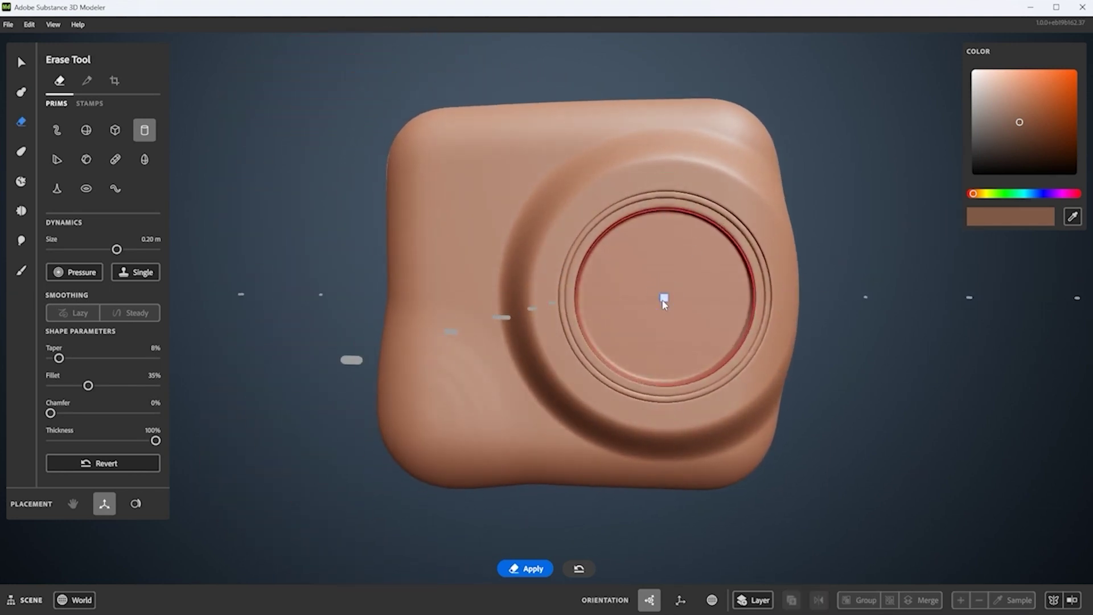
# - Steepen the lens barrel's taper from 13% to 46% and apply it as a stepped cone
pyautogui.press('c')
pyautogui.moveTo(658, 307)
pyautogui.mouseDown(button='middle')
pyautogui.moveTo(518, 323)
pyautogui.moveTo(692, 326)
pyautogui.mouseUp(button='middle')
pyautogui.moveTo(897, 358); pyautogui.dragTo(641, 322, button='right')
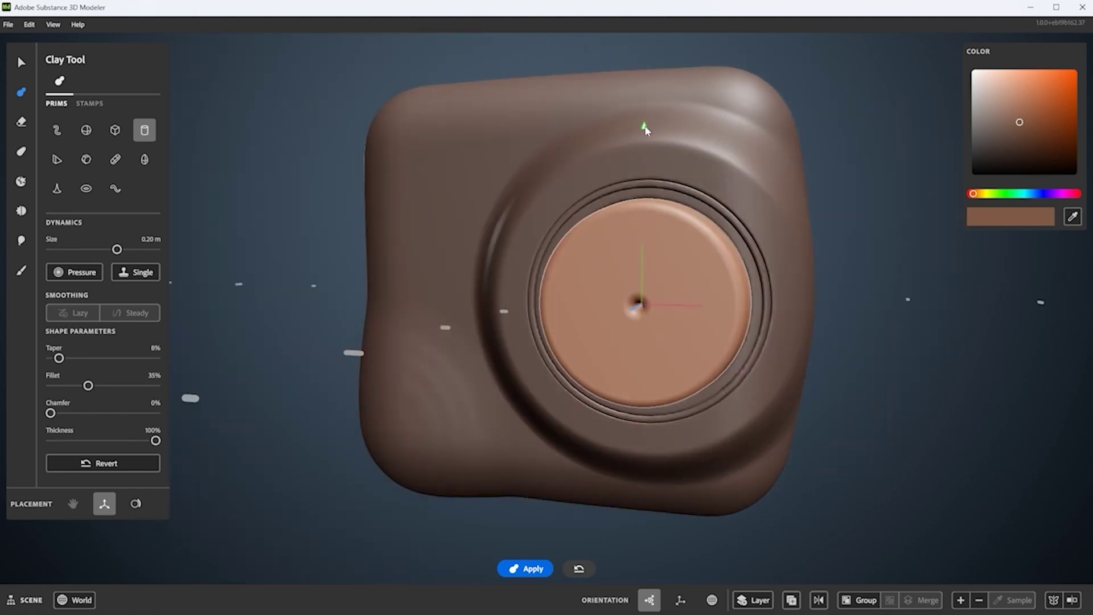
pyautogui.moveTo(709, 201); pyautogui.dragTo(816, 337, button='right')
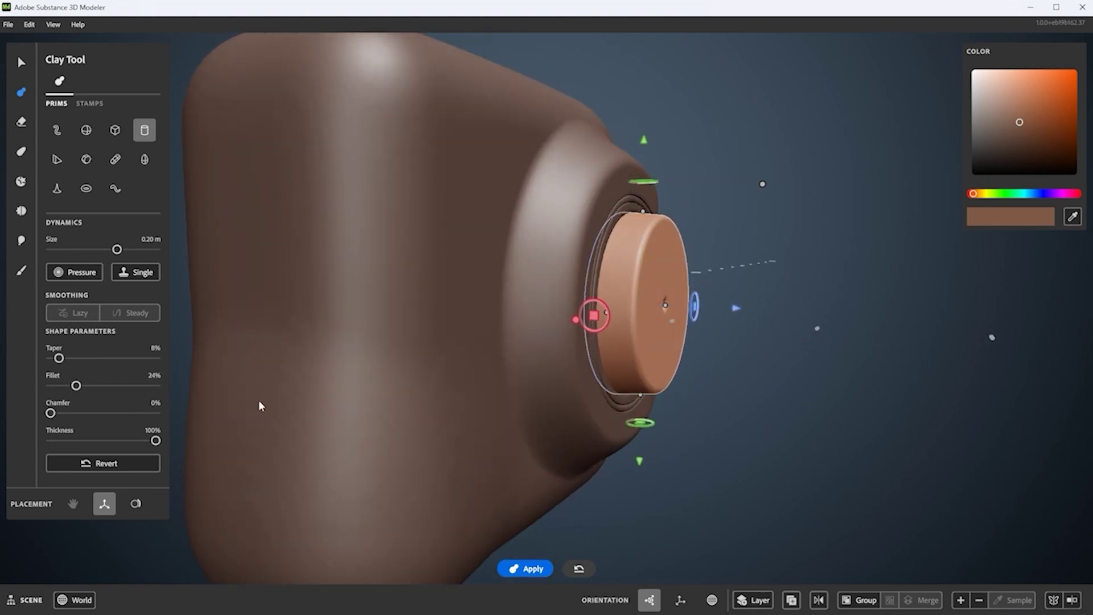
pyautogui.moveTo(825, 315); pyautogui.dragTo(680, 324, button='right')
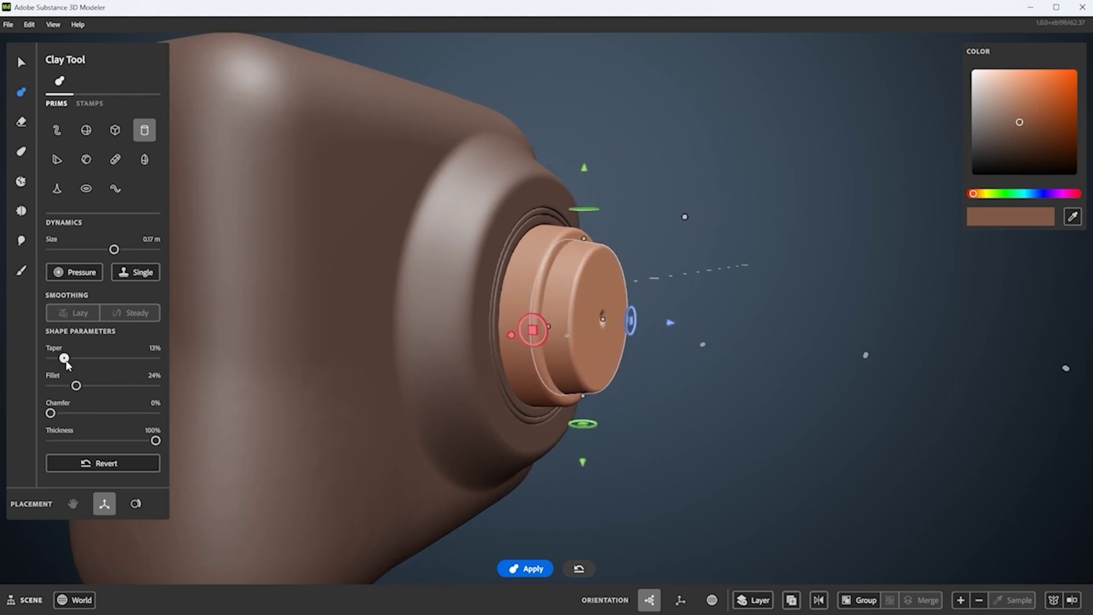
pyautogui.moveTo(64, 358); pyautogui.dragTo(102, 358)
pyautogui.scroll(2, 647, 313)
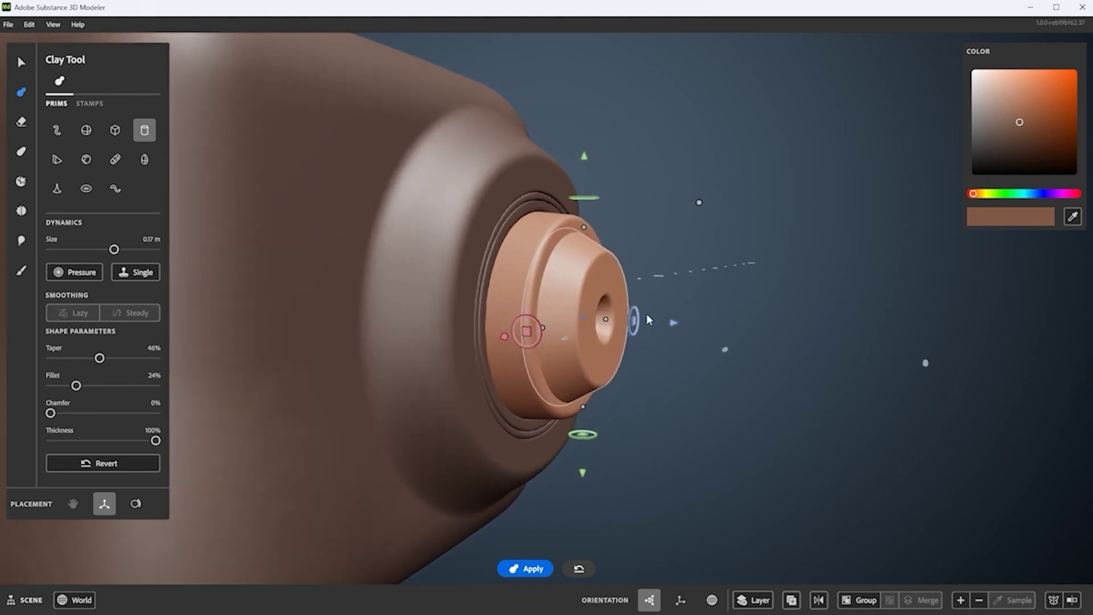
pyautogui.moveTo(662, 292)
pyautogui.mouseDown(button='right')
pyautogui.moveTo(341, 299)
pyautogui.moveTo(476, 313)
pyautogui.moveTo(727, 302)
pyautogui.moveTo(606, 343)
pyautogui.moveTo(479, 341)
pyautogui.moveTo(704, 319)
pyautogui.moveTo(508, 213)
pyautogui.moveTo(629, 351)
pyautogui.moveTo(709, 301)
pyautogui.moveTo(768, 324)
pyautogui.moveTo(531, 361)
pyautogui.moveTo(637, 293)
pyautogui.moveTo(652, 298)
pyautogui.mouseUp(button='right')
pyautogui.press('Return')
# - Start a new layer and stretch a plain cylinder out from the lens with zero taper and fillet
pyautogui.click(709, 296)
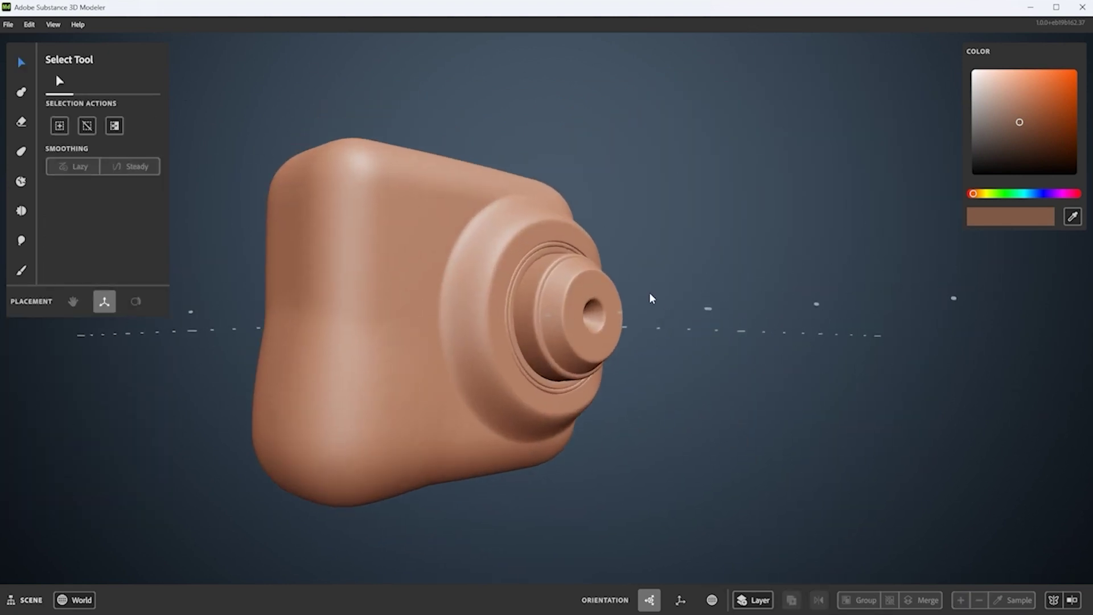
pyautogui.rightClick(666, 280)
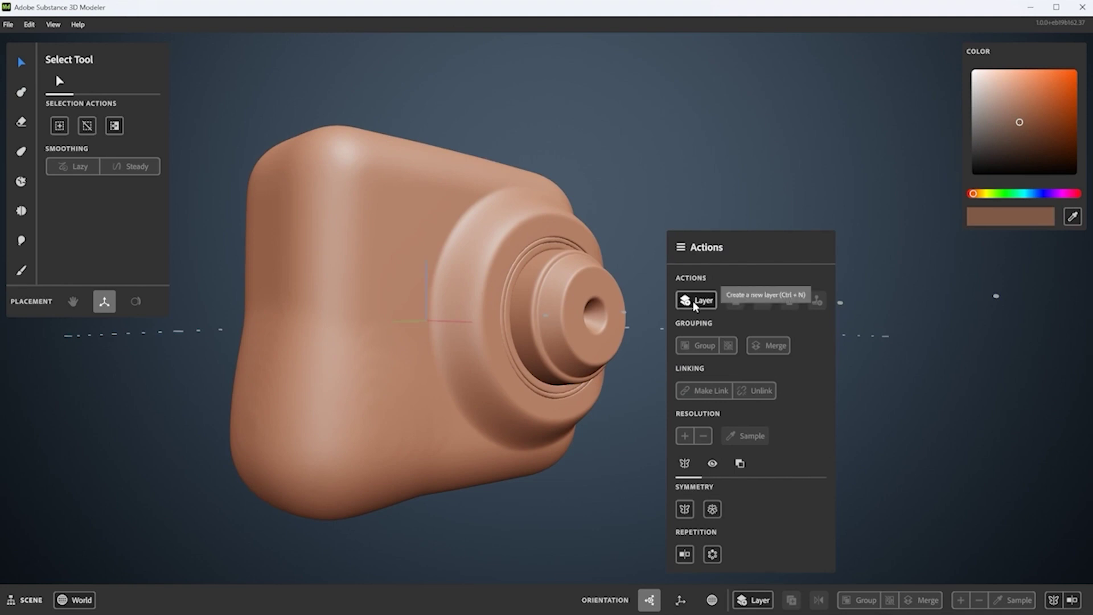
pyautogui.click(695, 300)
pyautogui.moveTo(627, 323); pyautogui.dragTo(664, 315)
pyautogui.moveTo(76, 385); pyautogui.dragTo(50, 385)
pyautogui.moveTo(99, 358); pyautogui.dragTo(50, 357)
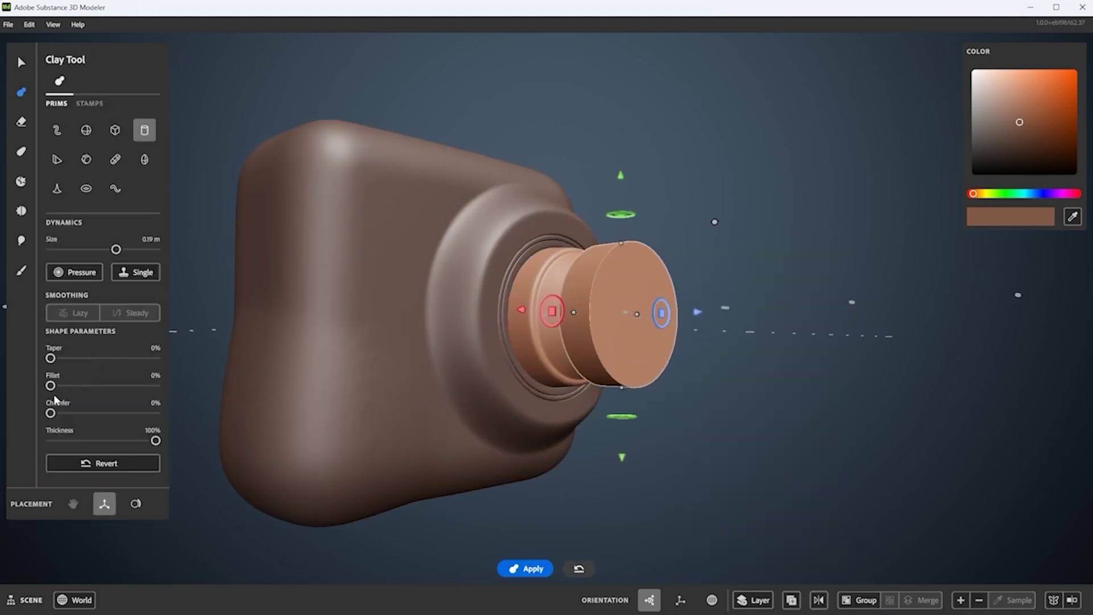
pyautogui.keyDown('ctrl'); pyautogui.scroll(-5, 712, 278); pyautogui.keyUp('ctrl')
pyautogui.moveTo(711, 278)
pyautogui.mouseDown(button='right')
pyautogui.moveTo(635, 316)
pyautogui.moveTo(685, 298)
pyautogui.mouseUp(button='right')
# - Switch the cylinder to erase and increase the mesh resolution of the lens parts
pyautogui.press('e')
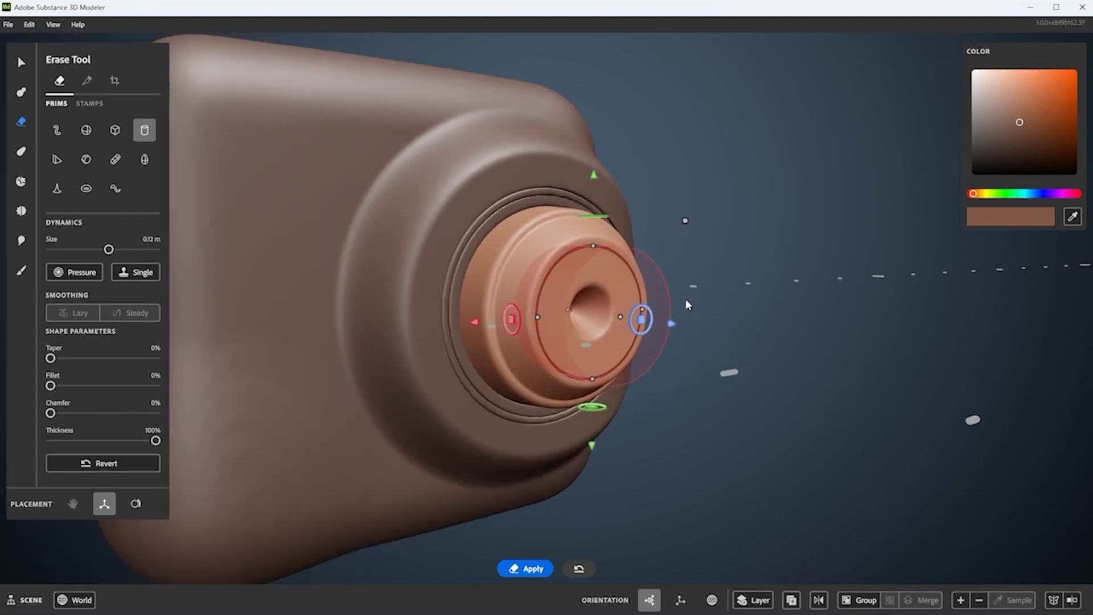
pyautogui.keyDown('ctrl'); pyautogui.scroll(2, 686, 299); pyautogui.keyUp('ctrl')
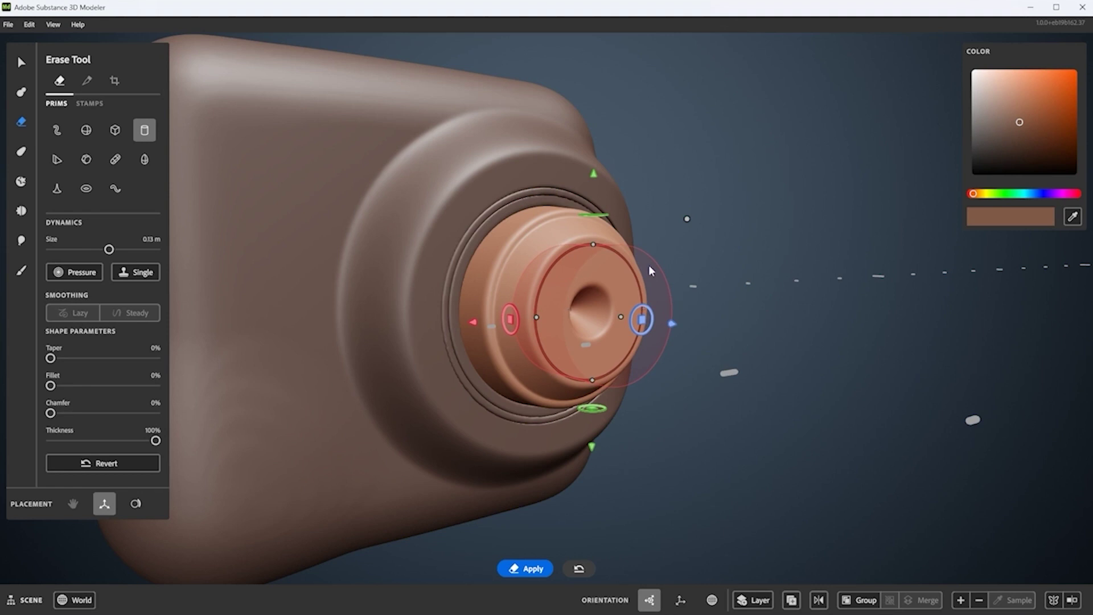
pyautogui.rightClick(686, 386)
pyautogui.click(692, 413)
pyautogui.moveTo(692, 413)
pyautogui.mouseDown(button='right')
pyautogui.moveTo(697, 260)
pyautogui.moveTo(817, 349)
pyautogui.moveTo(785, 338)
pyautogui.moveTo(742, 377)
pyautogui.moveTo(775, 345)
pyautogui.mouseUp(button='right')
# - Slide a clay cylinder with a 17% fillet into the lens nozzle and commit it
pyautogui.press('c')
pyautogui.moveTo(692, 335)
pyautogui.mouseDown(button='right')
pyautogui.moveTo(736, 305)
pyautogui.moveTo(687, 330)
pyautogui.mouseUp(button='right')
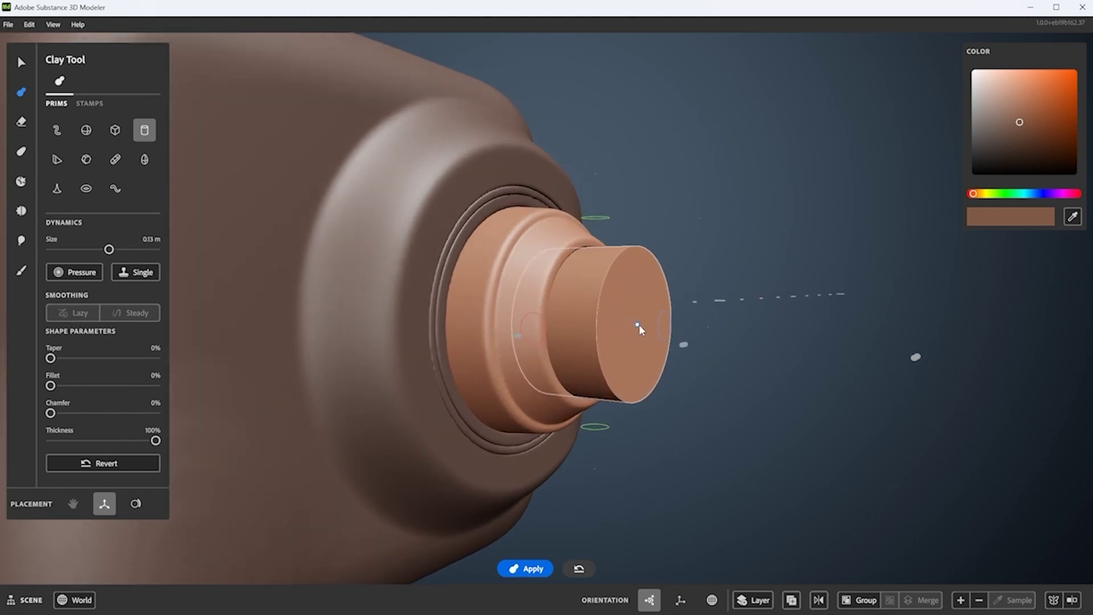
pyautogui.scroll(2, 666, 323)
pyautogui.moveTo(50, 385); pyautogui.dragTo(69, 387)
pyautogui.moveTo(666, 327); pyautogui.dragTo(691, 328, button='right')
pyautogui.rightClick(729, 234)
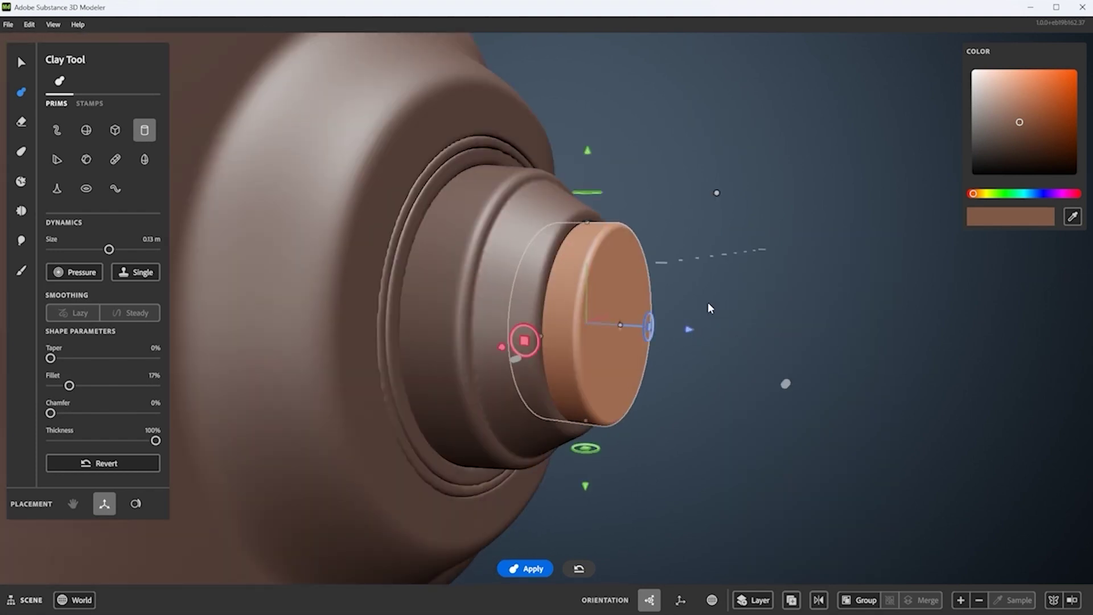
pyautogui.moveTo(689, 329); pyautogui.dragTo(685, 331)
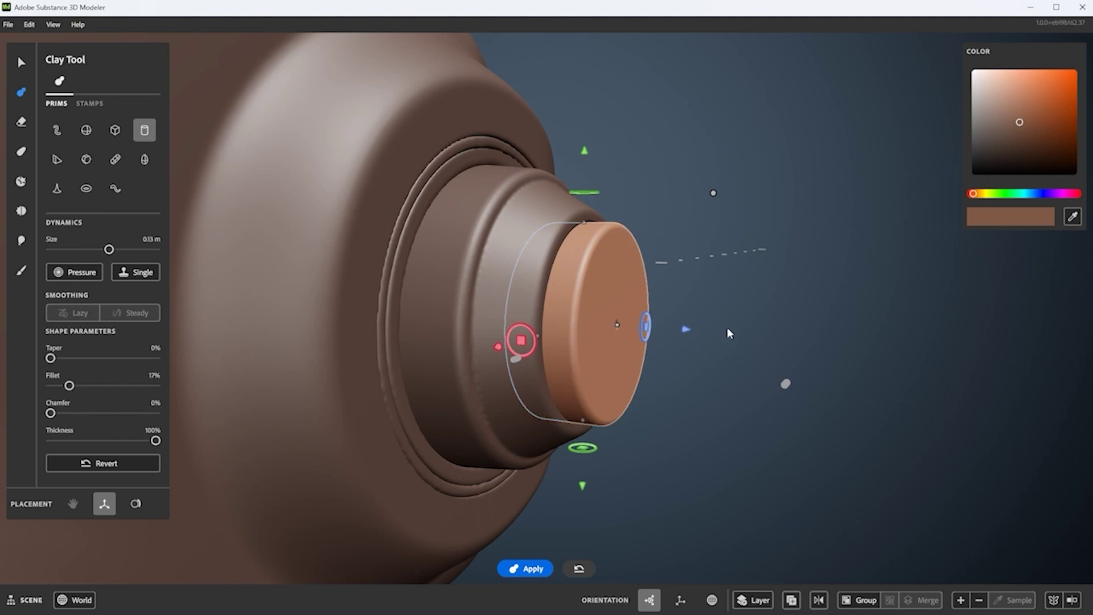
pyautogui.moveTo(726, 327); pyautogui.dragTo(729, 333, button='right')
# - Lengthen another cylinder outward from the lens end as clay
pyautogui.press('e')
pyautogui.moveTo(687, 331); pyautogui.dragTo(732, 333)
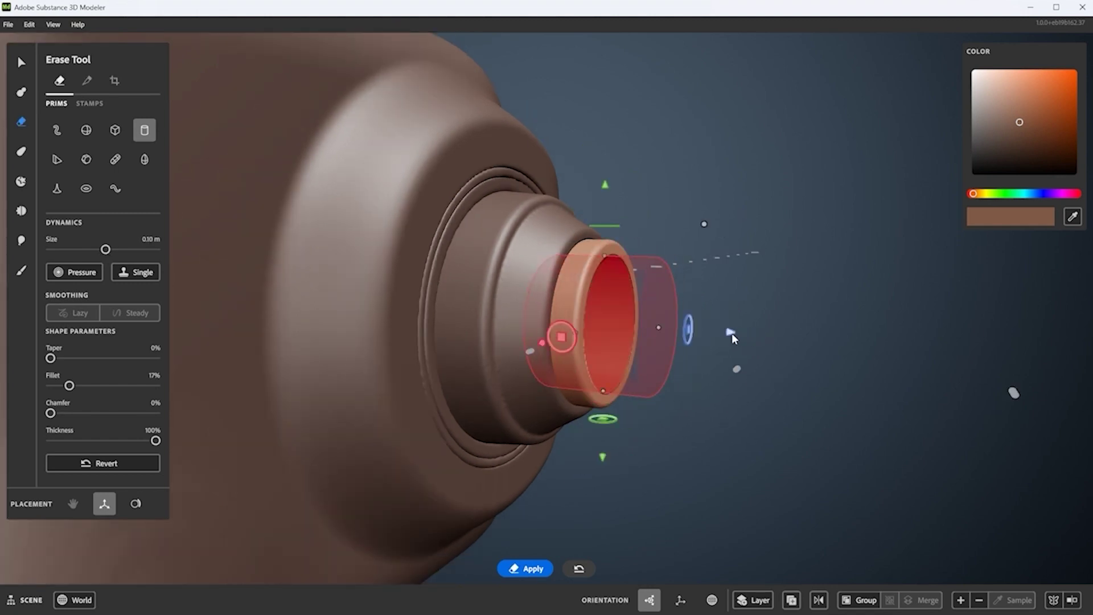
pyautogui.press('c')
pyautogui.rightClick(730, 330)
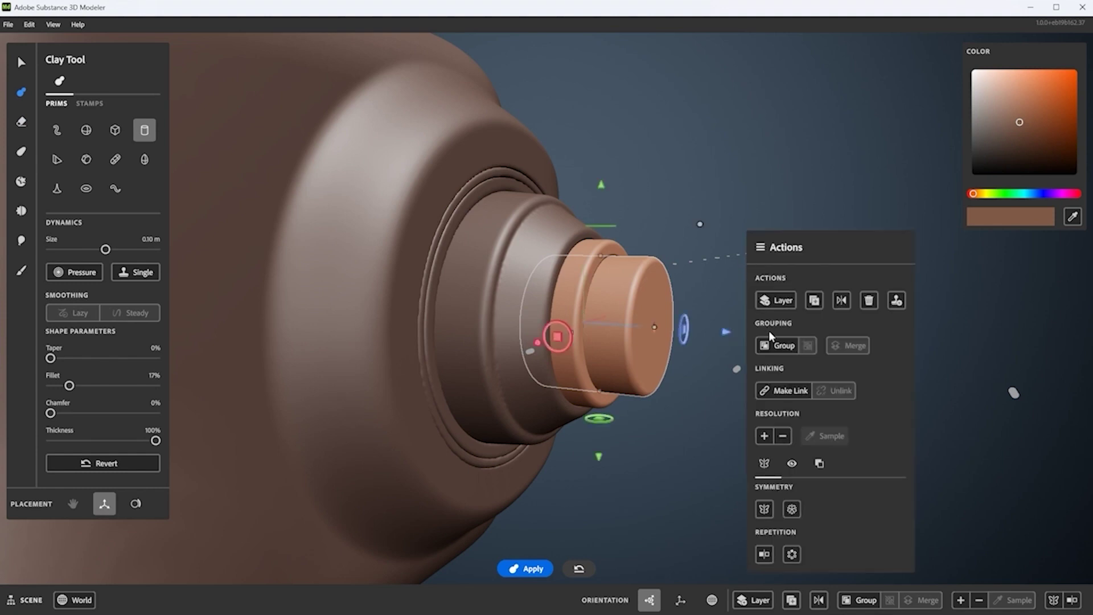
pyautogui.moveTo(708, 275); pyautogui.dragTo(710, 326, button='right')
# - Commit the clay cylinder and select the lens's end cylinder and the ring behind it
pyautogui.press('v')
pyautogui.click(604, 334)
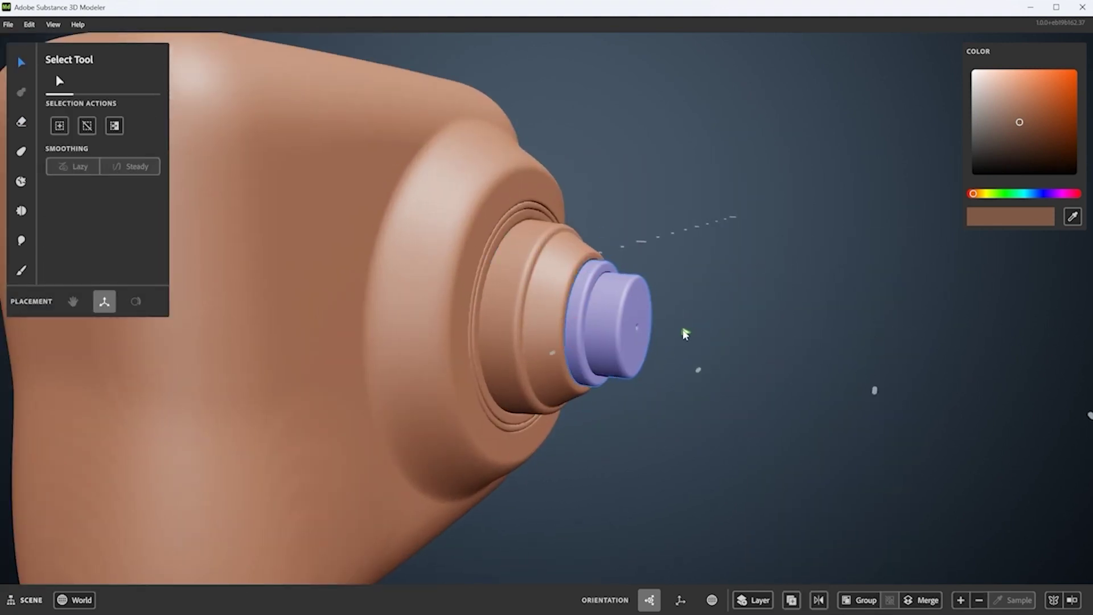
pyautogui.click(686, 335)
pyautogui.click(532, 341)
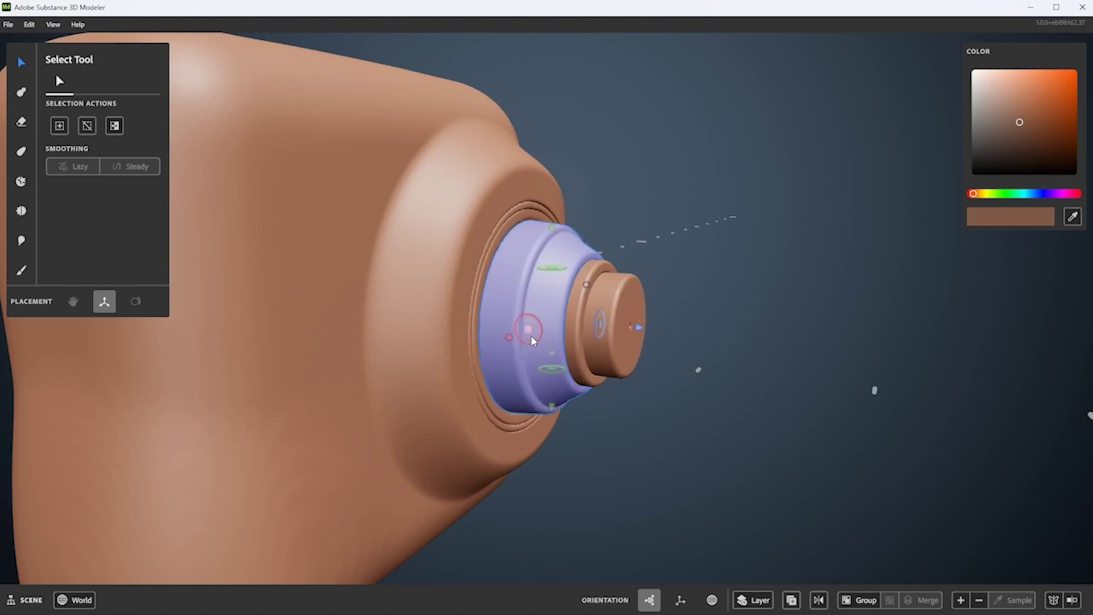
pyautogui.keyDown('shift'); pyautogui.click(632, 328); pyautogui.keyUp('shift')
pyautogui.click(732, 353)
pyautogui.moveTo(732, 353); pyautogui.dragTo(566, 317, button='middle')
pyautogui.scroll(5, 634, 341)
# - Reopen the end cylinder, lengthen it, and push it back into the lens end with an 8.05 cm erase
pyautogui.click(603, 324)
pyautogui.doubleClick(615, 321)
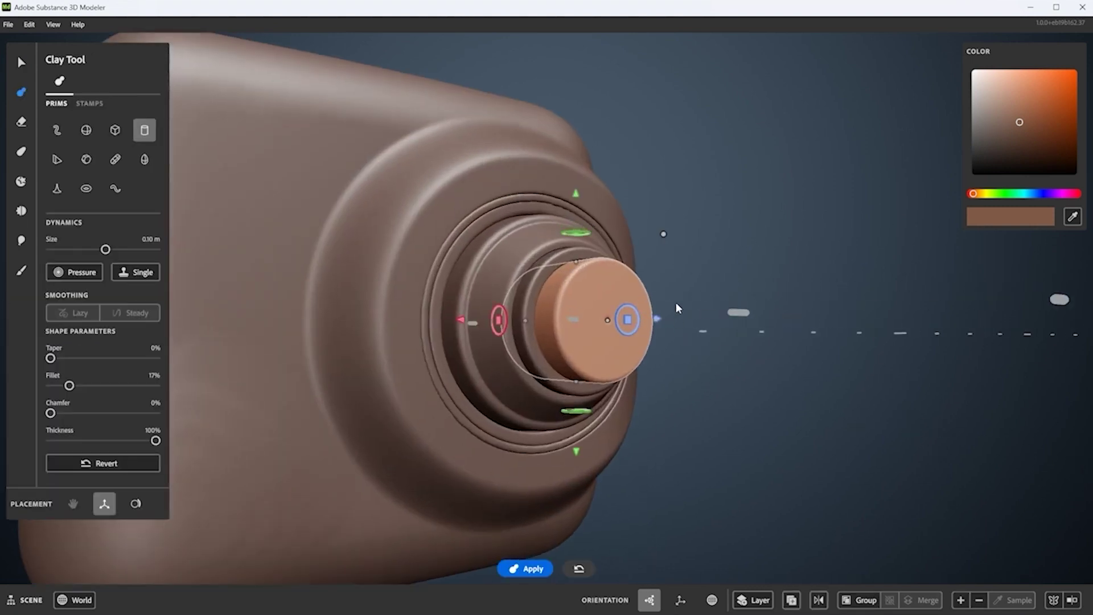
pyautogui.moveTo(681, 313); pyautogui.dragTo(765, 315)
pyautogui.press('e')
pyautogui.press('[')
pyautogui.scroll(2, 739, 344)
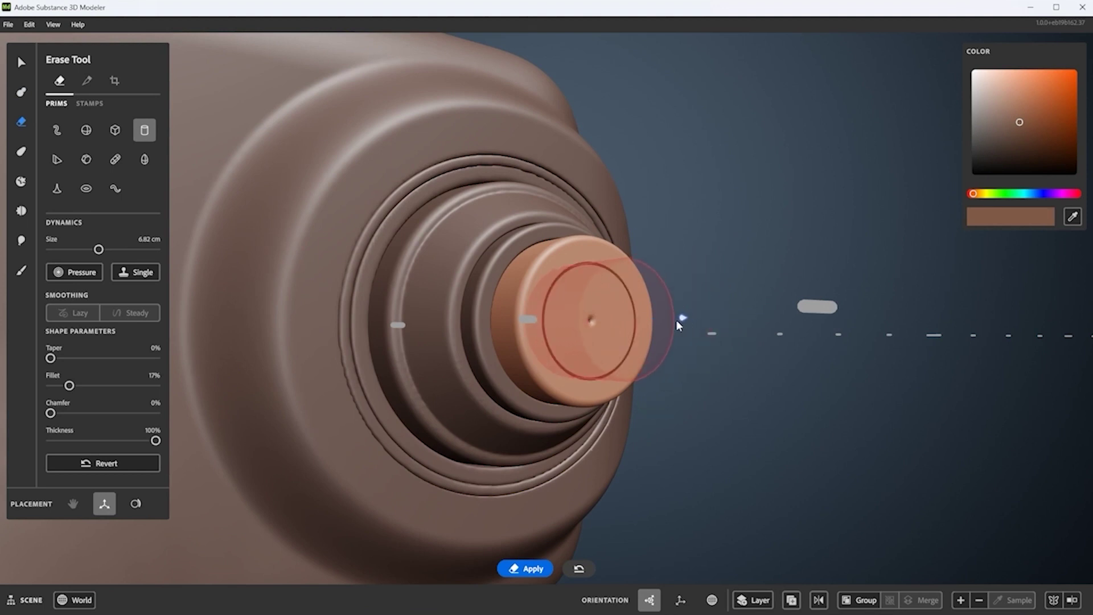
pyautogui.scroll(1, 702, 316)
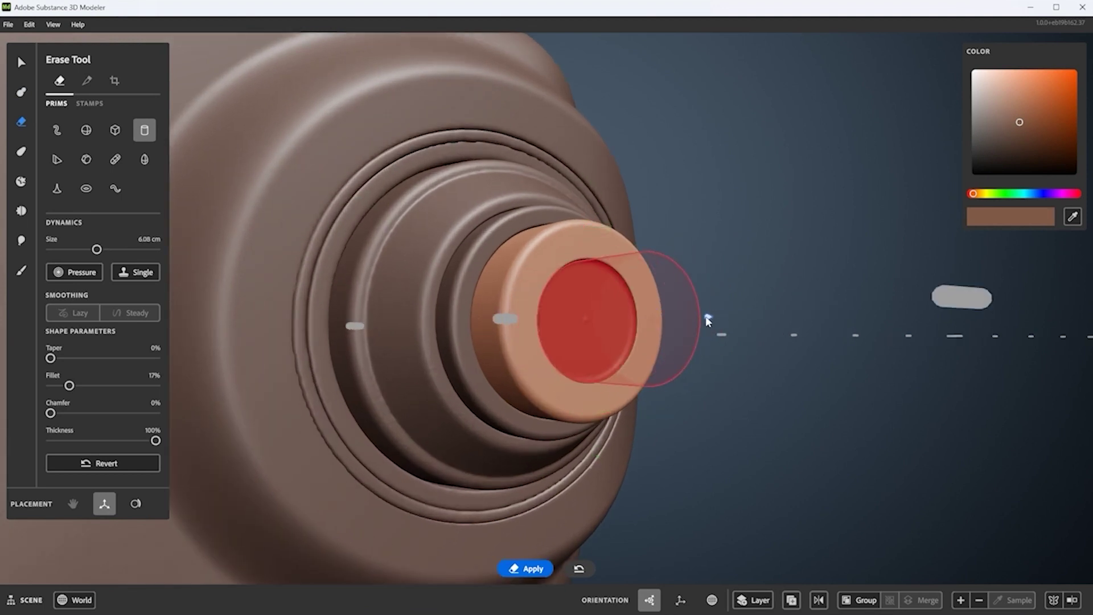
pyautogui.press('c')
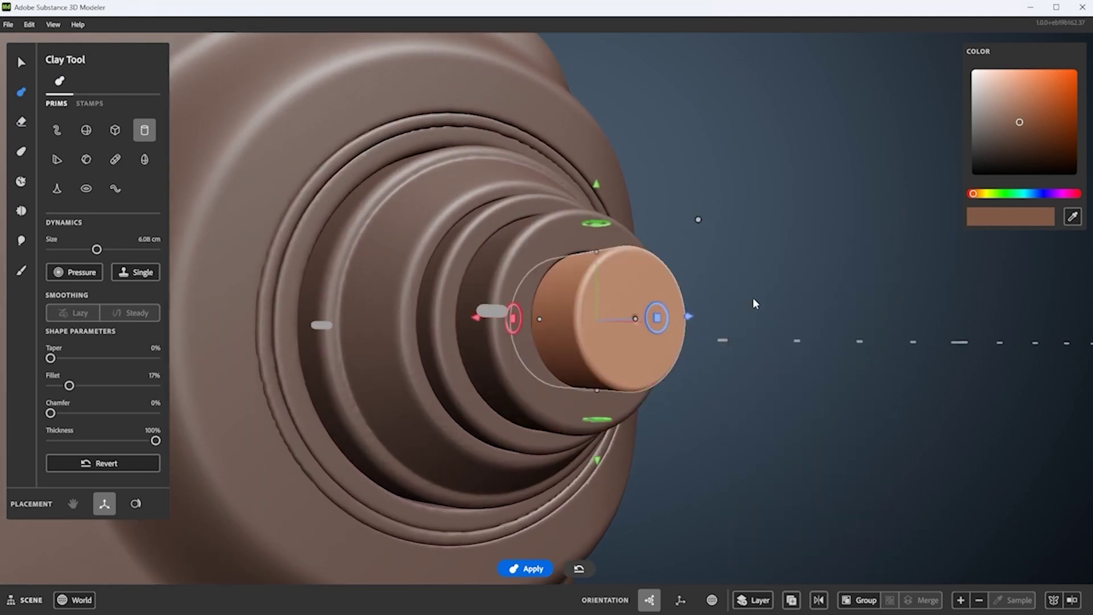
pyautogui.moveTo(634, 329); pyautogui.dragTo(602, 325)
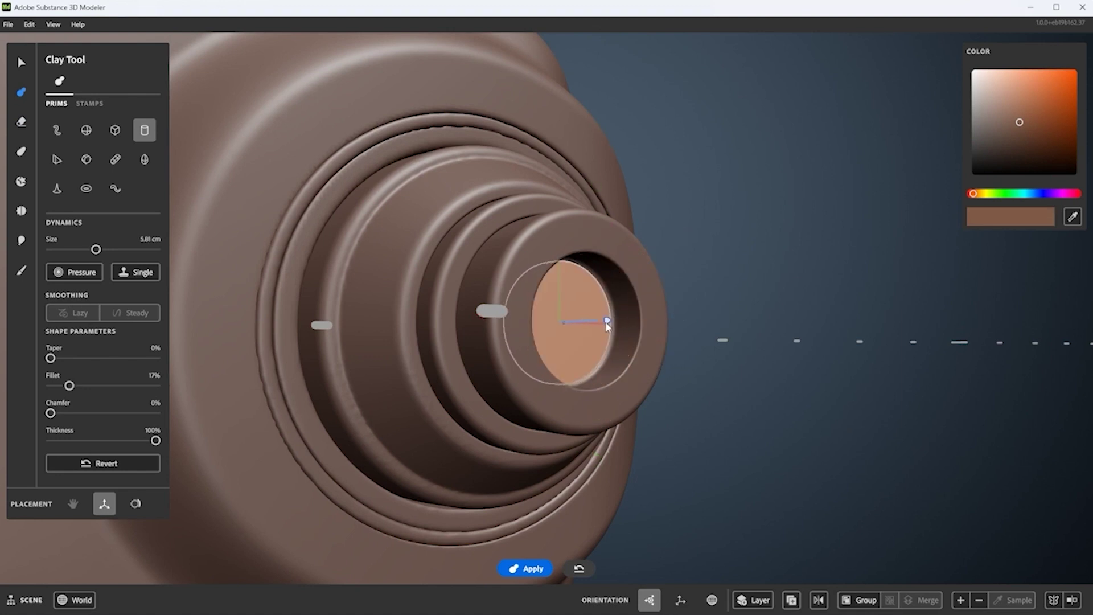
# - Hollow the lens face with a 3.73 cm erase cylinder
pyautogui.moveTo(602, 351); pyautogui.dragTo(576, 325, button='middle')
pyautogui.press('e')
pyautogui.press('[')
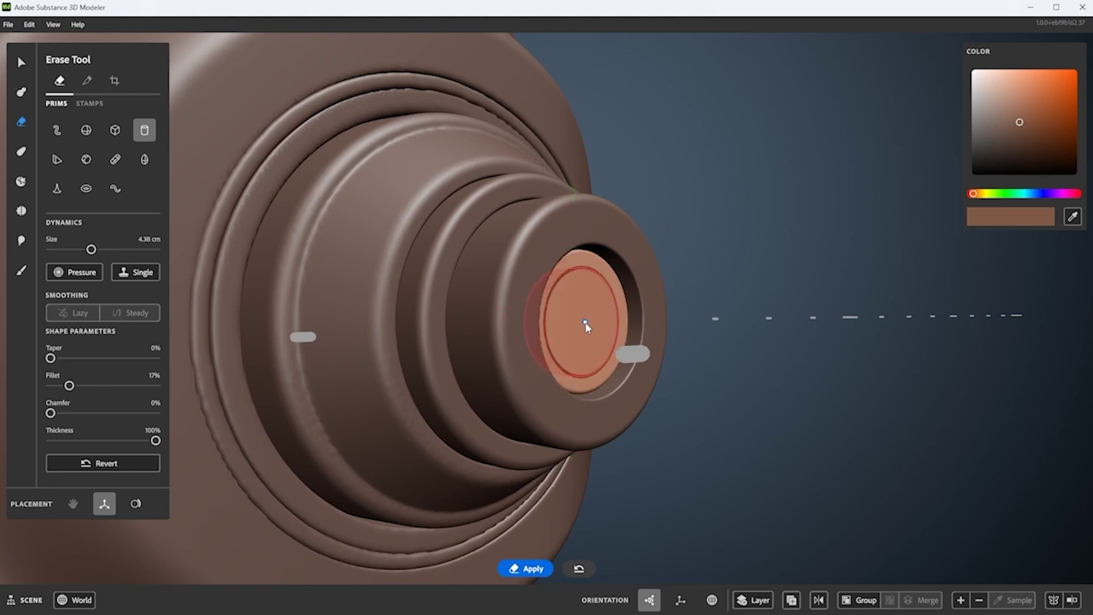
pyautogui.press('[')
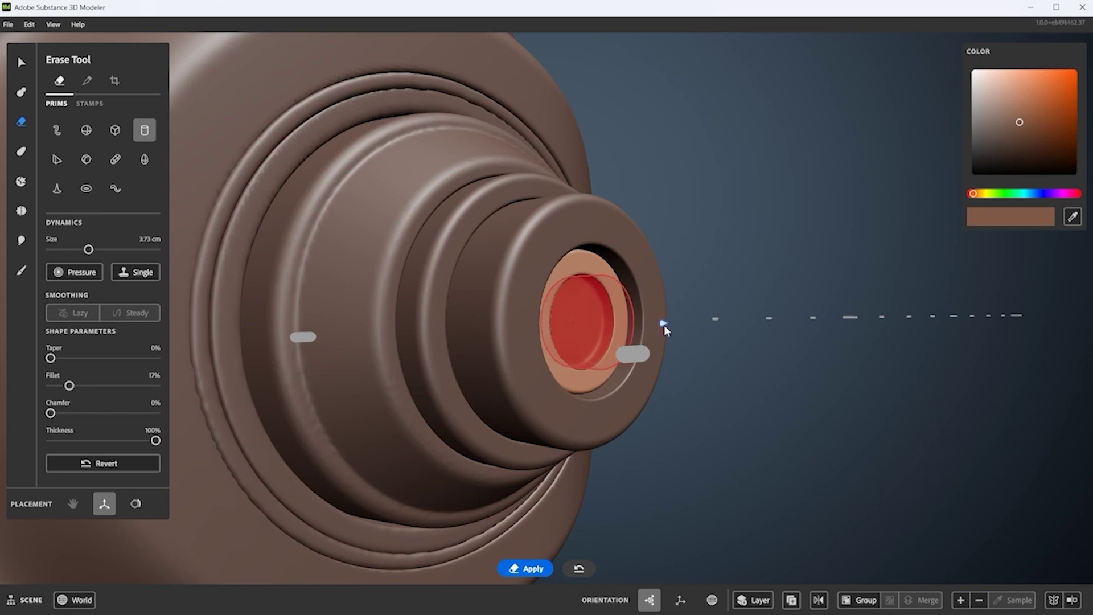
pyautogui.moveTo(665, 326); pyautogui.dragTo(708, 256, button='middle')
pyautogui.press('c')
# - Shape a flat clay lens disc with 100% fillet and 0% thickness inside the recess
pyautogui.rightClick(708, 256)
pyautogui.scroll(5, 708, 313)
pyautogui.moveTo(69, 386); pyautogui.dragTo(143, 386)
pyautogui.moveTo(156, 441); pyautogui.dragTo(51, 441)
pyautogui.moveTo(580, 336); pyautogui.dragTo(689, 326, button='middle')
pyautogui.moveTo(688, 326); pyautogui.dragTo(623, 323)
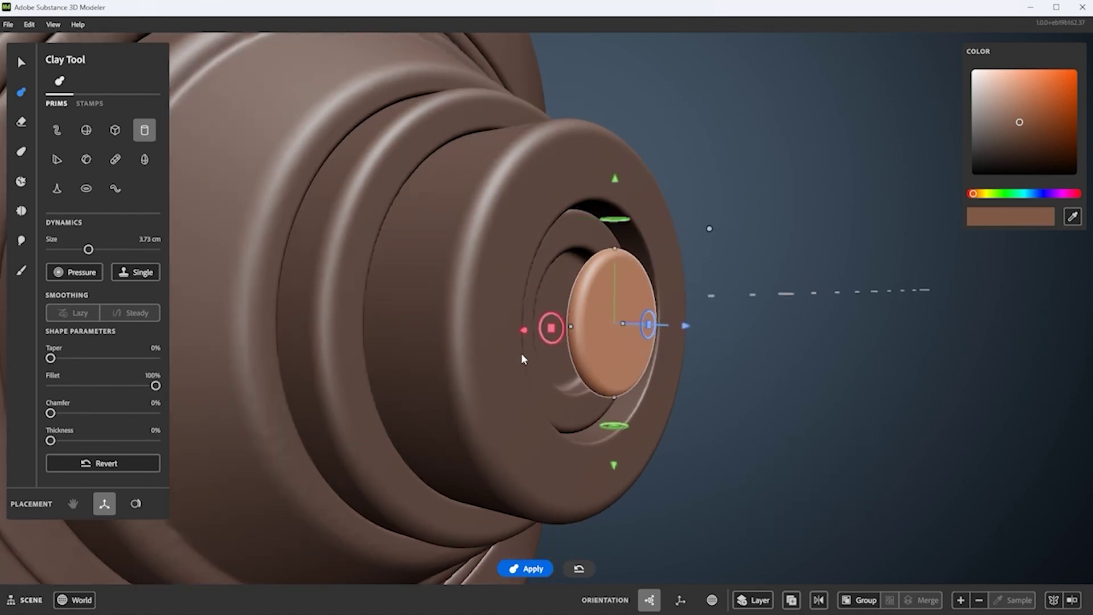
pyautogui.moveTo(640, 348); pyautogui.dragTo(624, 330, button='middle')
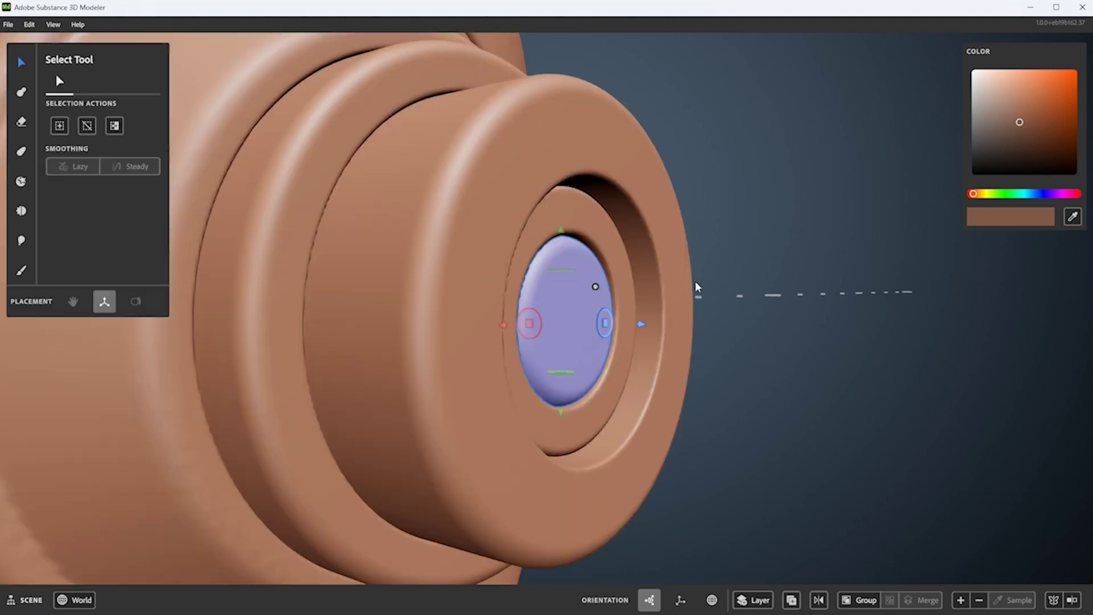
pyautogui.rightClick(696, 286)
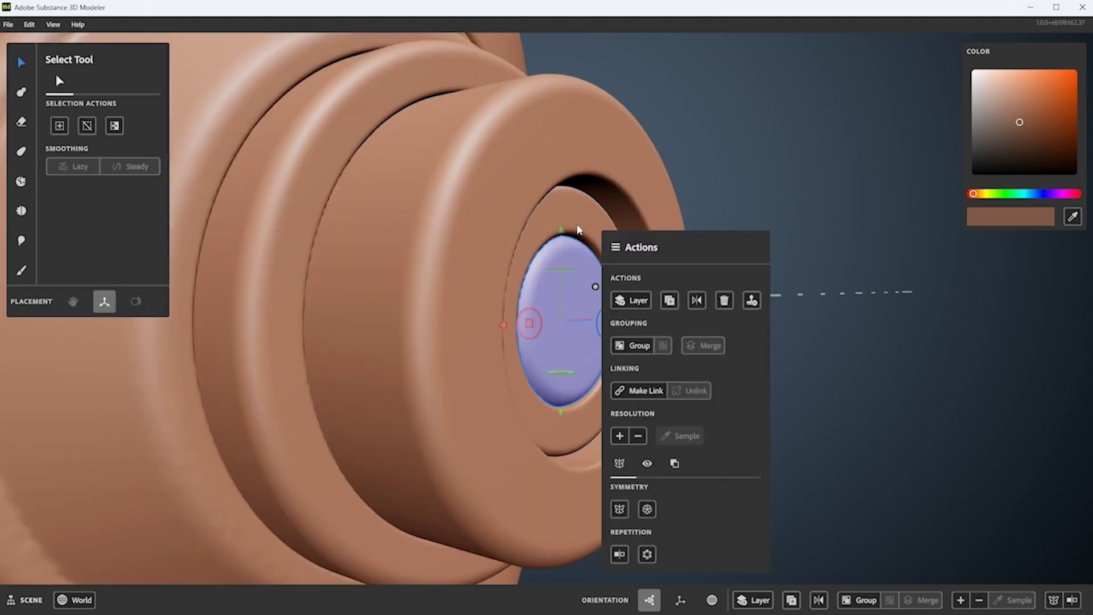
# - Group the lens disc with the lens barrel and increase the group's resolution
pyautogui.click(741, 339)
pyautogui.rightClick(671, 163)
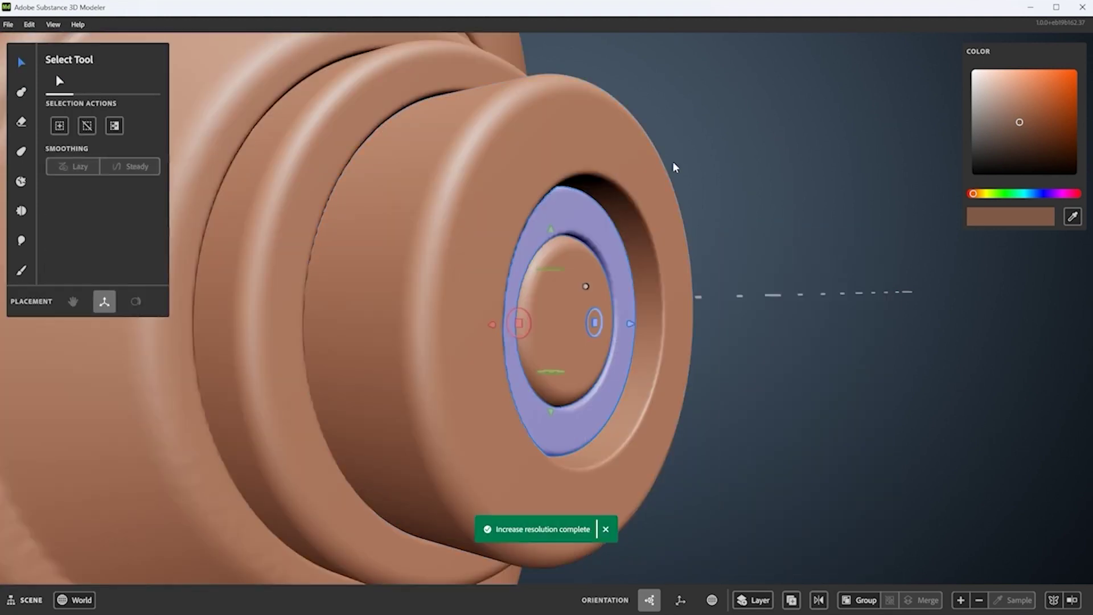
pyautogui.click(727, 369)
pyautogui.moveTo(683, 319); pyautogui.dragTo(524, 317, button='middle')
# - Place a small capsule prim on the lens ring, sized to about 1.29 cm
pyautogui.press('c')
pyautogui.click(536, 309)
pyautogui.click(115, 159)
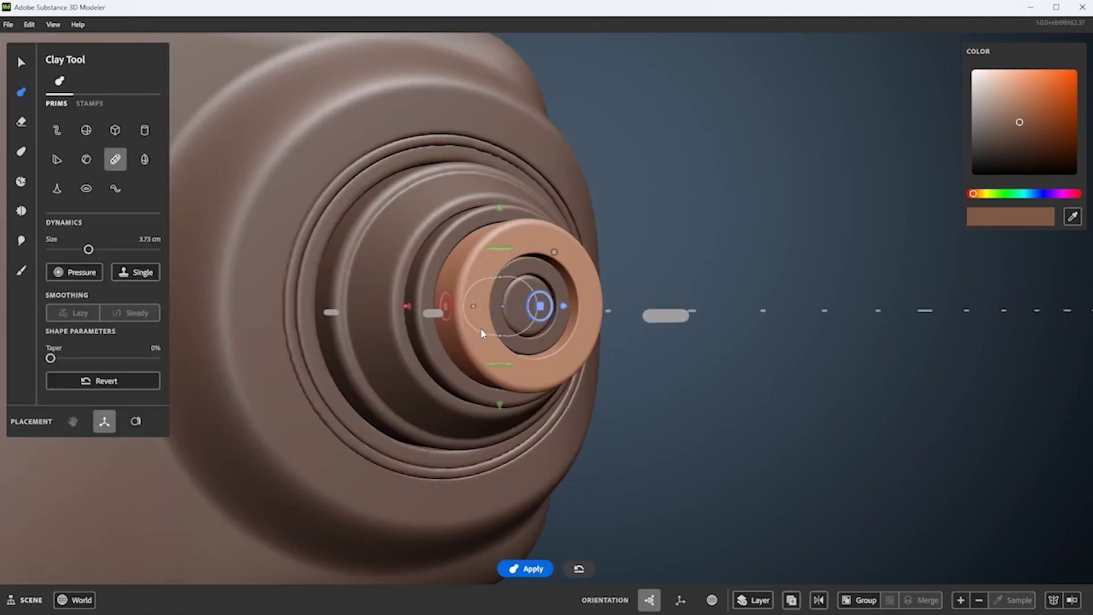
pyautogui.scroll(2, 514, 343)
pyautogui.click(459, 312)
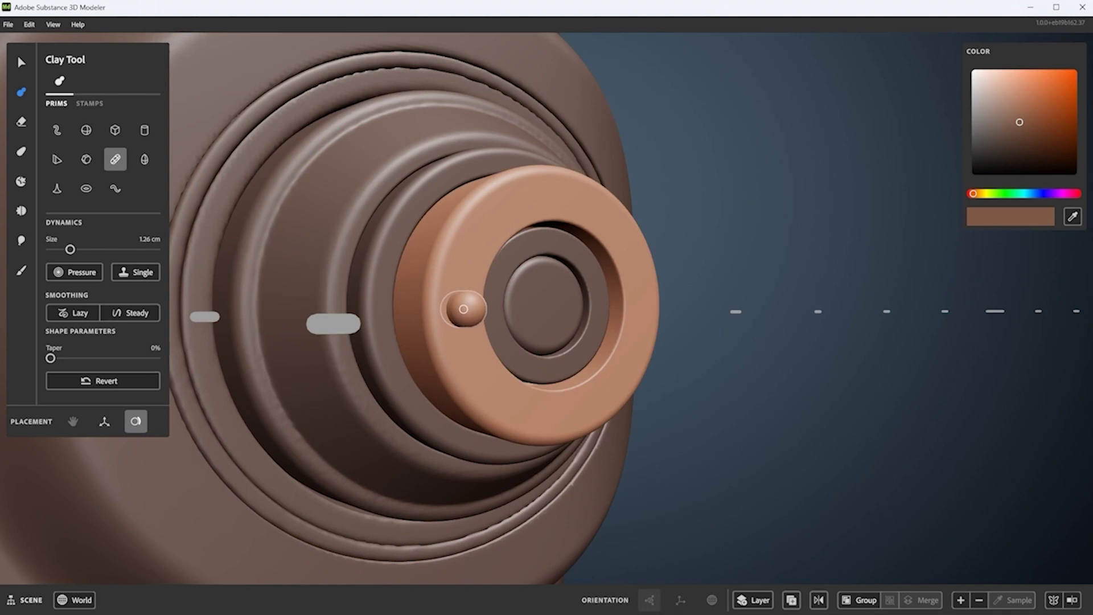
pyautogui.moveTo(473, 331)
pyautogui.mouseDown(button='middle')
pyautogui.moveTo(558, 386)
pyautogui.moveTo(473, 328)
pyautogui.mouseUp(button='middle')
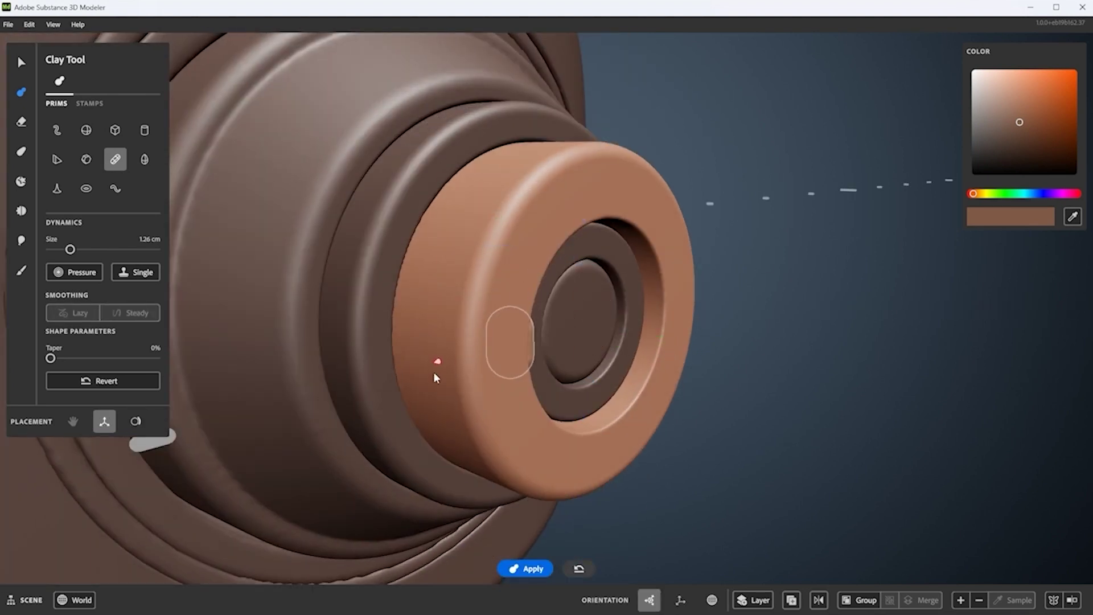
pyautogui.moveTo(572, 403); pyautogui.dragTo(520, 370, button='middle')
pyautogui.moveTo(500, 351); pyautogui.dragTo(581, 353)
pyautogui.moveTo(581, 353)
pyautogui.mouseDown(button='middle')
pyautogui.moveTo(588, 372)
pyautogui.moveTo(580, 354)
pyautogui.mouseUp(button='middle')
# - Turn the capsule into a split volume and apply the capsule-shaped cut into the ring
pyautogui.press('e')
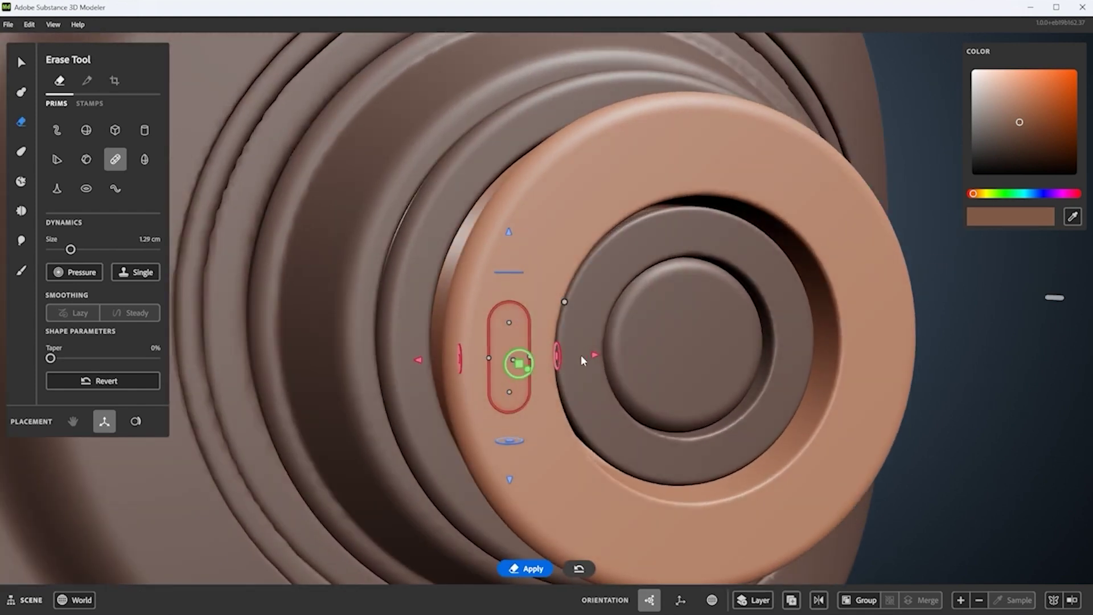
pyautogui.click(87, 80)
pyautogui.scroll(-2, 573, 368)
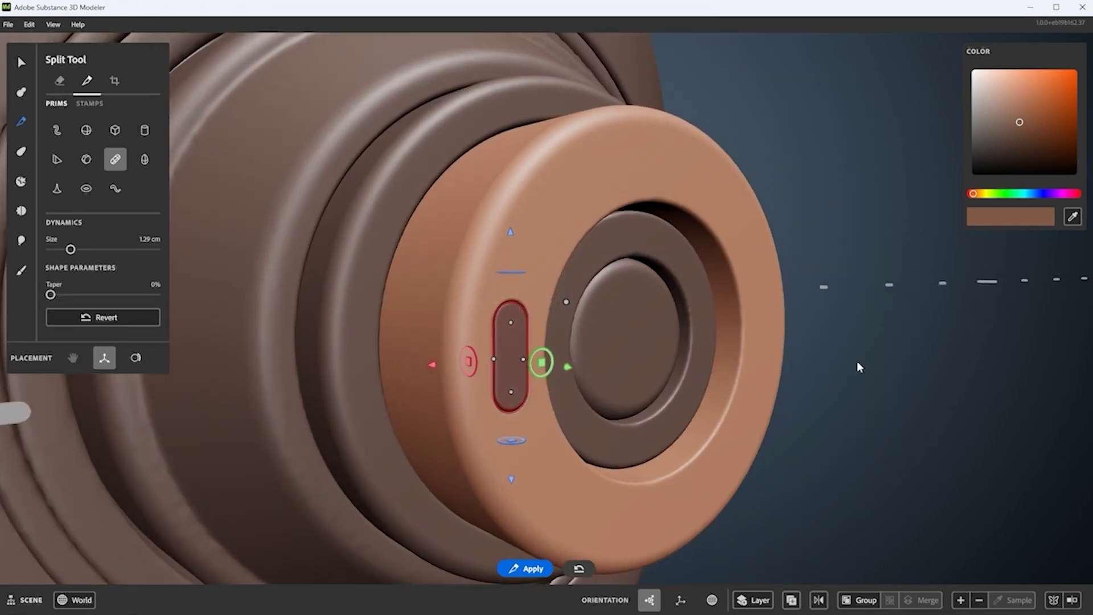
pyautogui.press('Return')
pyautogui.press('q')
pyautogui.moveTo(556, 341); pyautogui.dragTo(607, 356, button='middle')
pyautogui.scroll(-4, 606, 357)
pyautogui.moveTo(500, 288); pyautogui.dragTo(484, 212, button='middle')
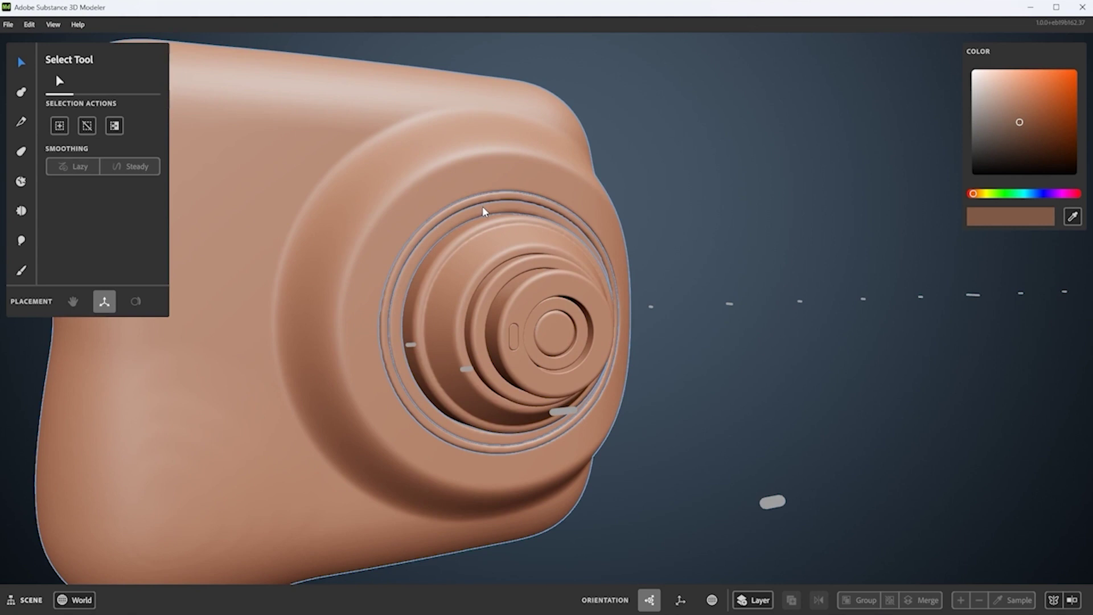
# - Increase the camera body's resolution twice via Actions > Resolution +
pyautogui.press('e')
pyautogui.rightClick(636, 189)
pyautogui.click(651, 388)
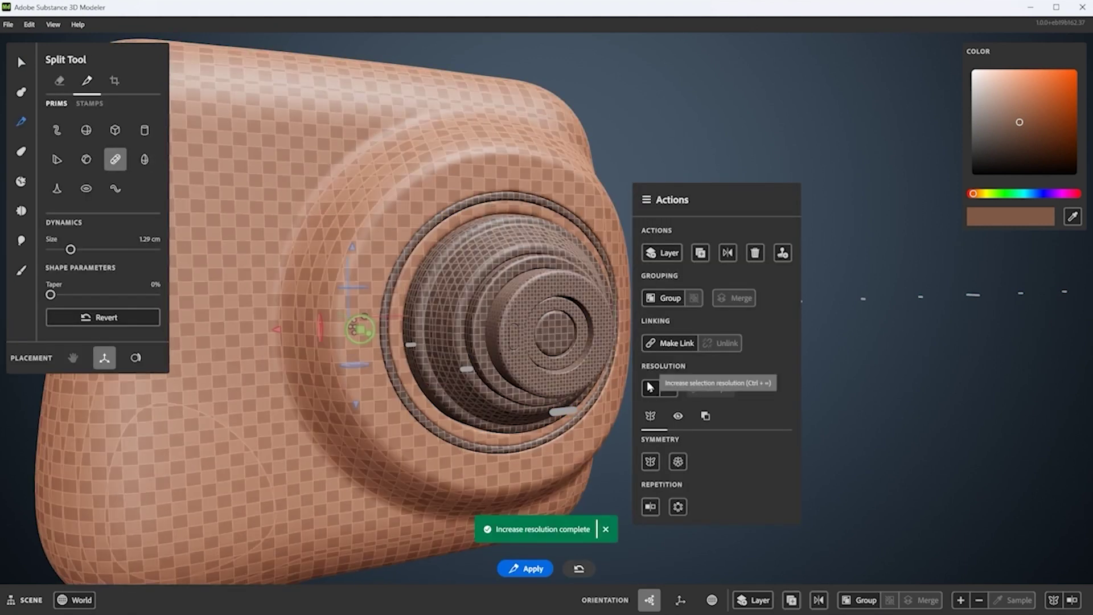
pyautogui.press('q')
pyautogui.rightClick(634, 197)
pyautogui.click(649, 396)
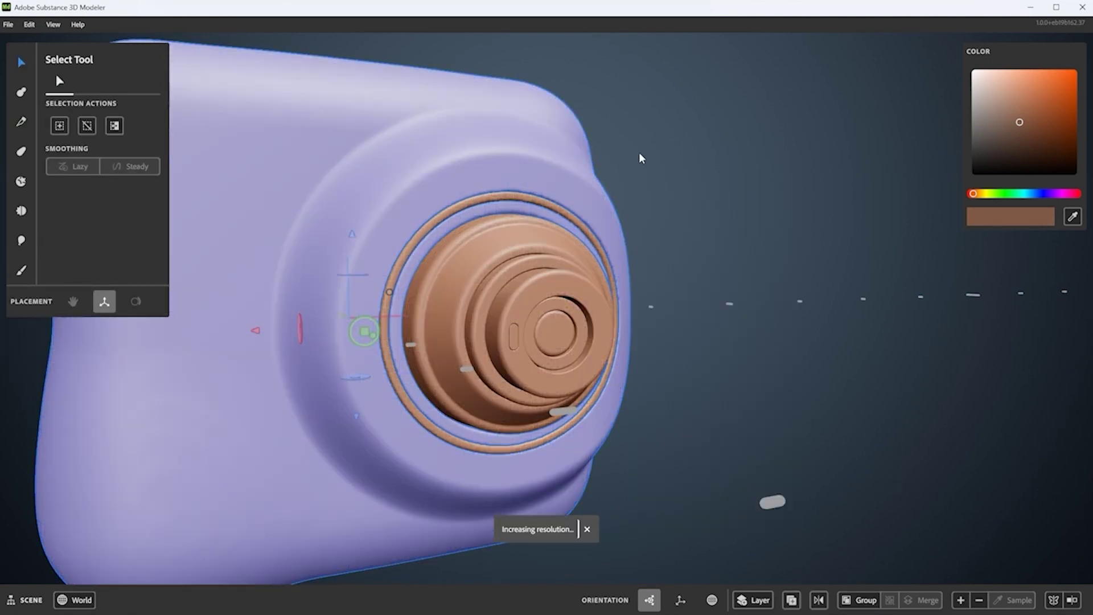
pyautogui.scroll(-4, 569, 244)
# - Deselect the body and create a new layer for more clay work
pyautogui.click(568, 244)
pyautogui.moveTo(569, 299); pyautogui.dragTo(496, 129, button='middle')
pyautogui.rightClick(496, 130)
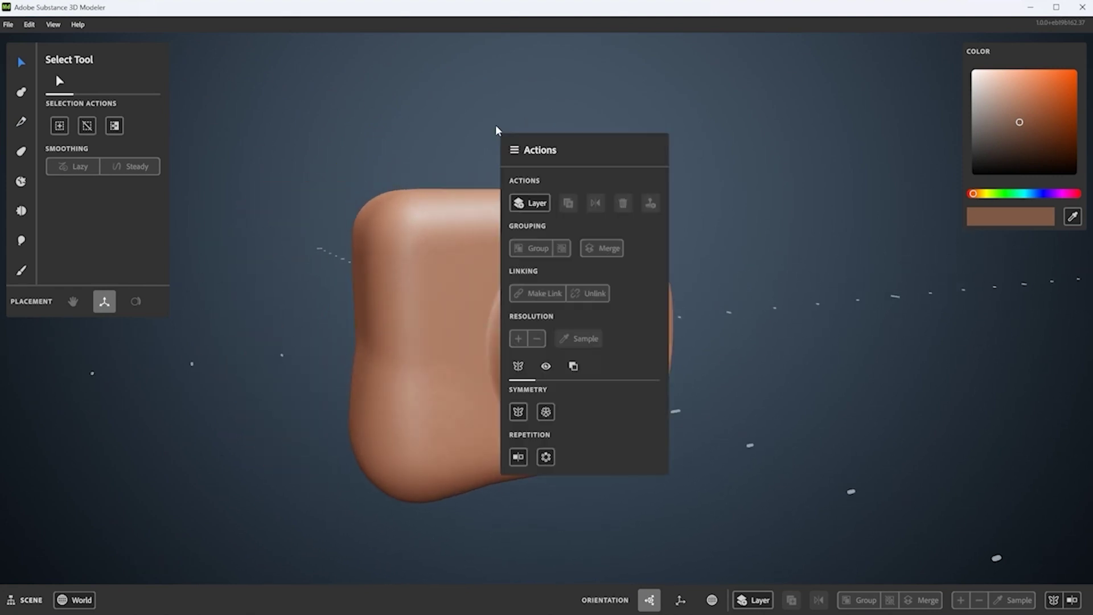
pyautogui.click(535, 203)
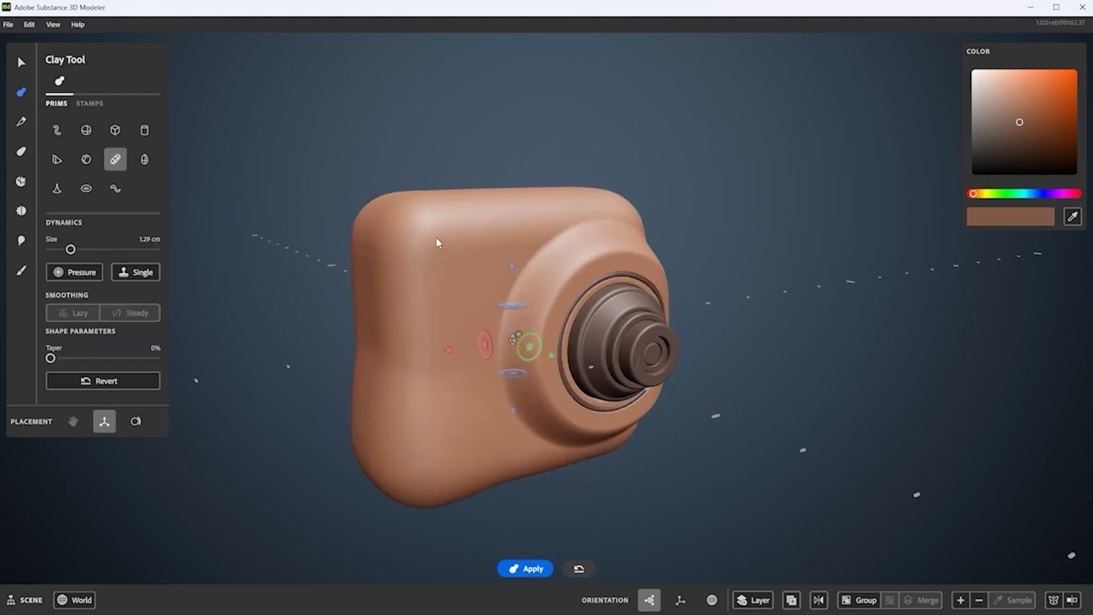
# - Place a rounded cube prim on the camera's upper-left front
pyautogui.click(115, 130)
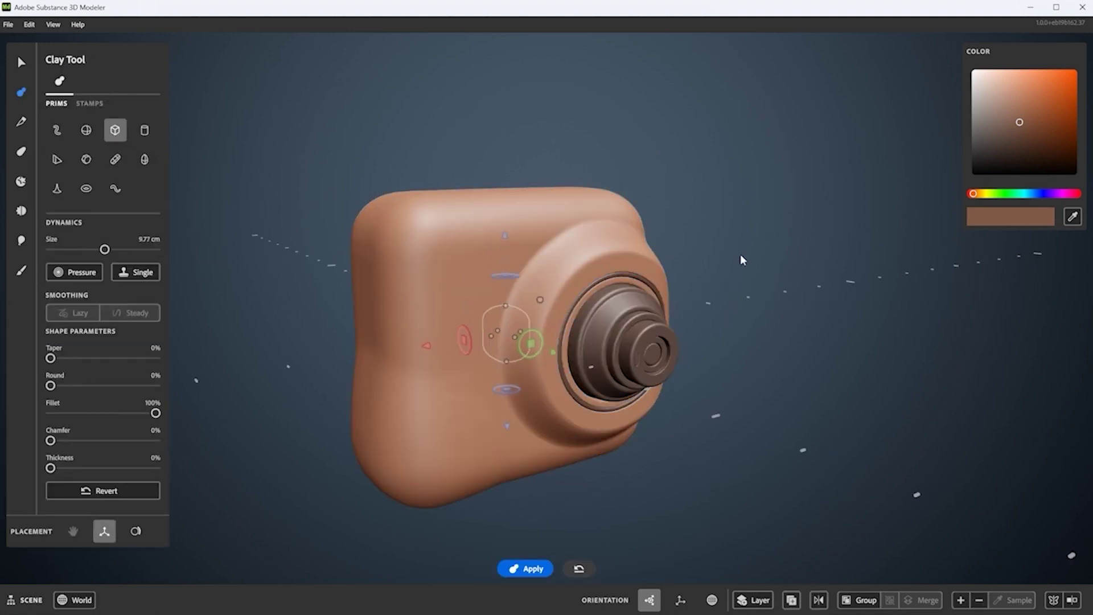
pyautogui.click(505, 233)
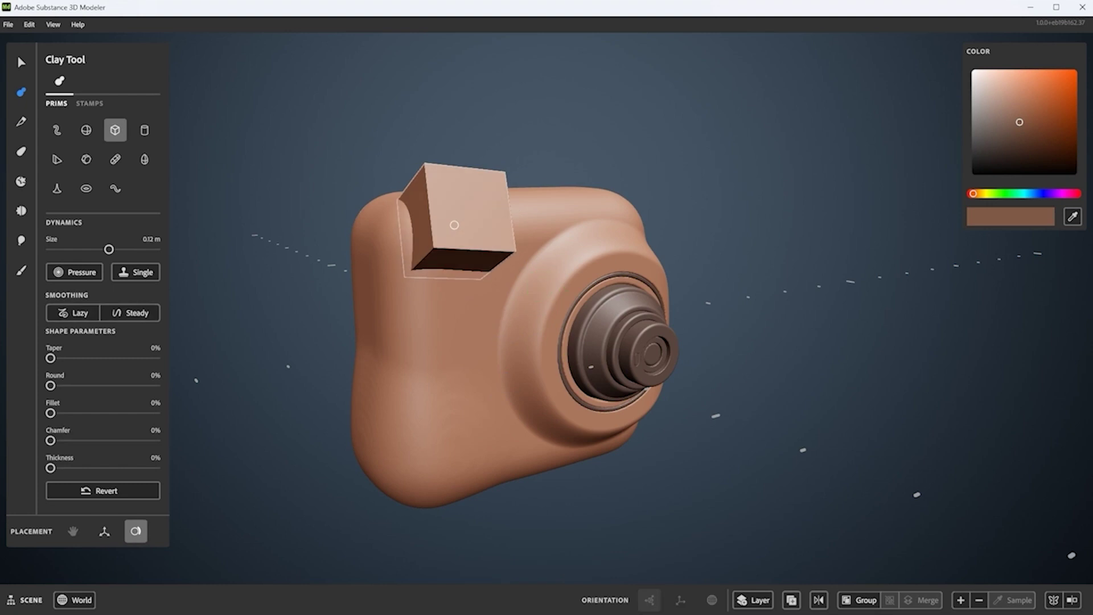
pyautogui.moveTo(501, 239); pyautogui.dragTo(486, 252, button='middle')
pyautogui.moveTo(50, 386); pyautogui.dragTo(132, 393)
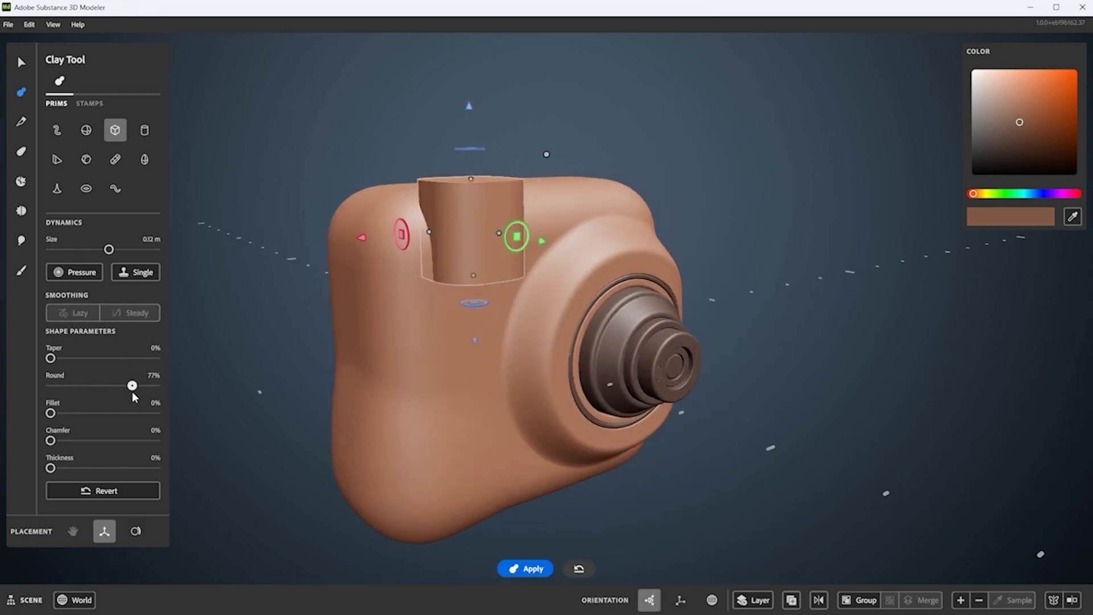
pyautogui.moveTo(411, 245); pyautogui.dragTo(454, 271, button='middle')
# - Split the rounded cube out as the viewfinder window piece and raise its resolution
pyautogui.press('e')
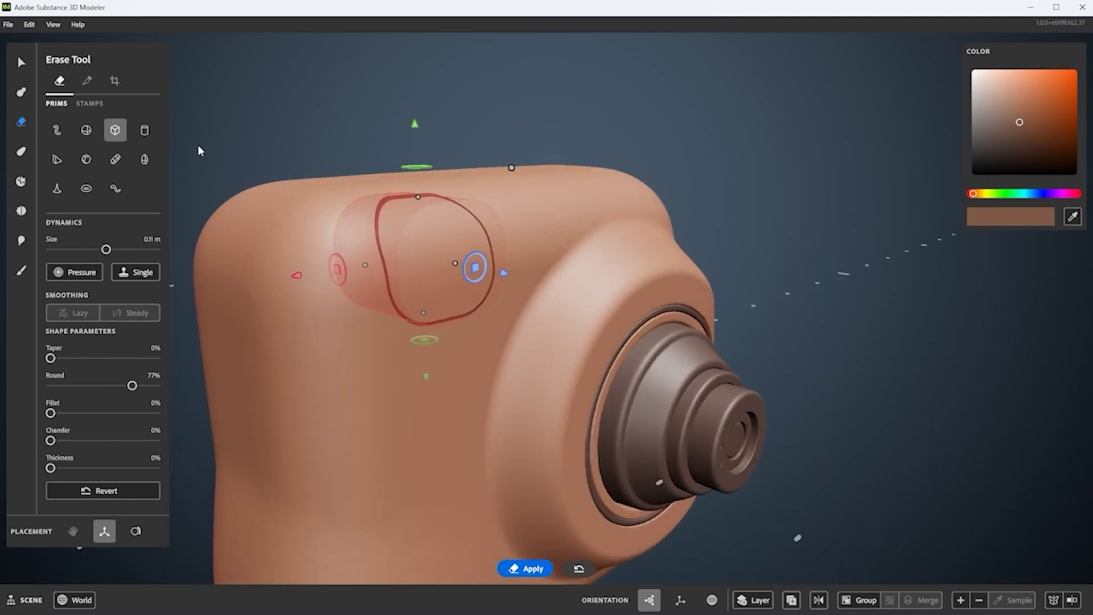
pyautogui.press('s')
pyautogui.moveTo(433, 182); pyautogui.dragTo(306, 167, button='middle')
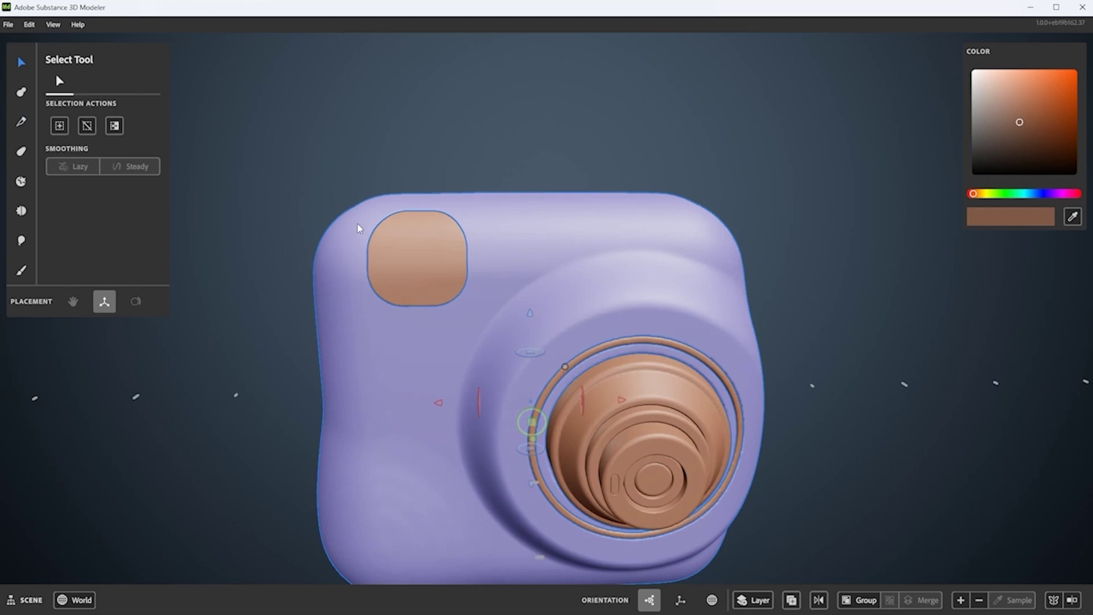
pyautogui.moveTo(416, 245); pyautogui.dragTo(512, 240, button='middle')
pyautogui.press('Tab')
pyautogui.click(541, 354)
pyautogui.press('q')
# - Smooth the rim around the viewfinder window and clear the selection
pyautogui.moveTo(433, 285); pyautogui.dragTo(473, 276, button='middle')
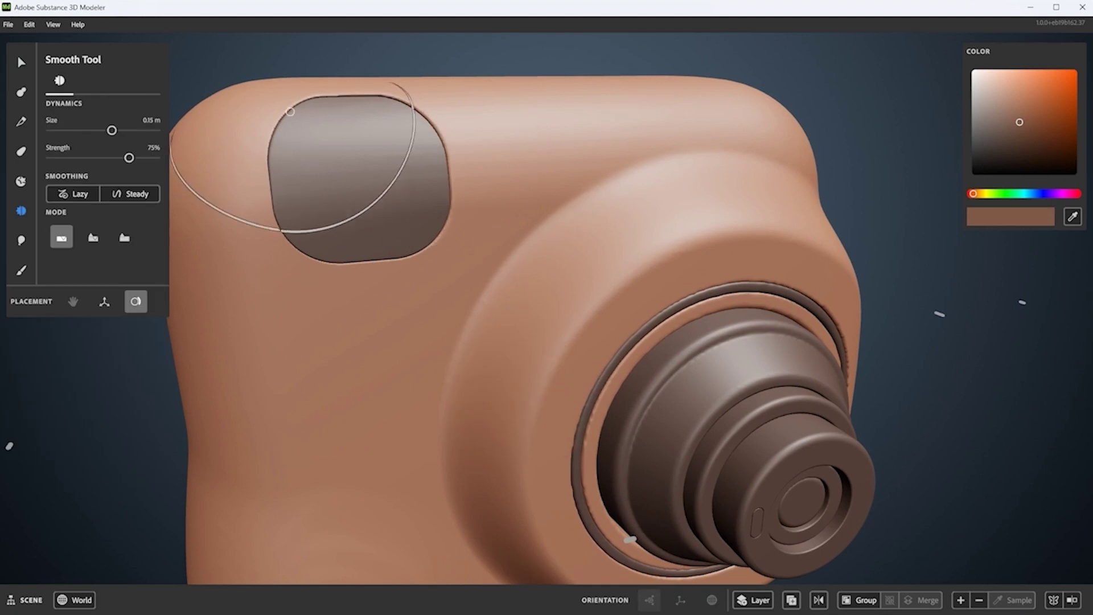
pyautogui.moveTo(311, 248)
pyautogui.mouseDown()
pyautogui.moveTo(342, 170)
pyautogui.moveTo(359, 261)
pyautogui.mouseUp()
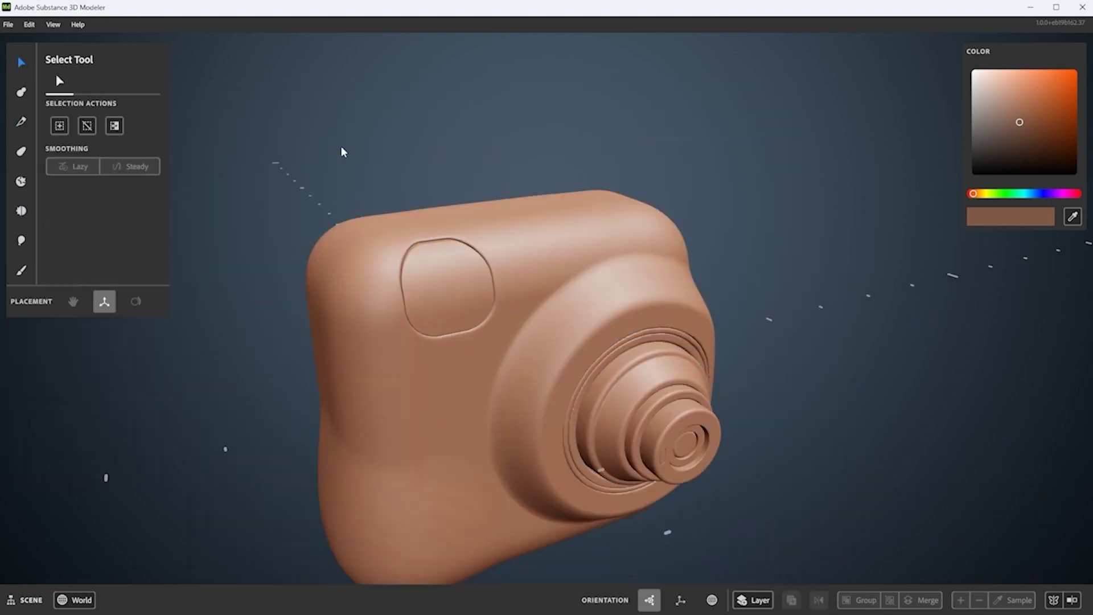
pyautogui.moveTo(342, 151); pyautogui.dragTo(515, 282, button='middle')
pyautogui.click(517, 284)
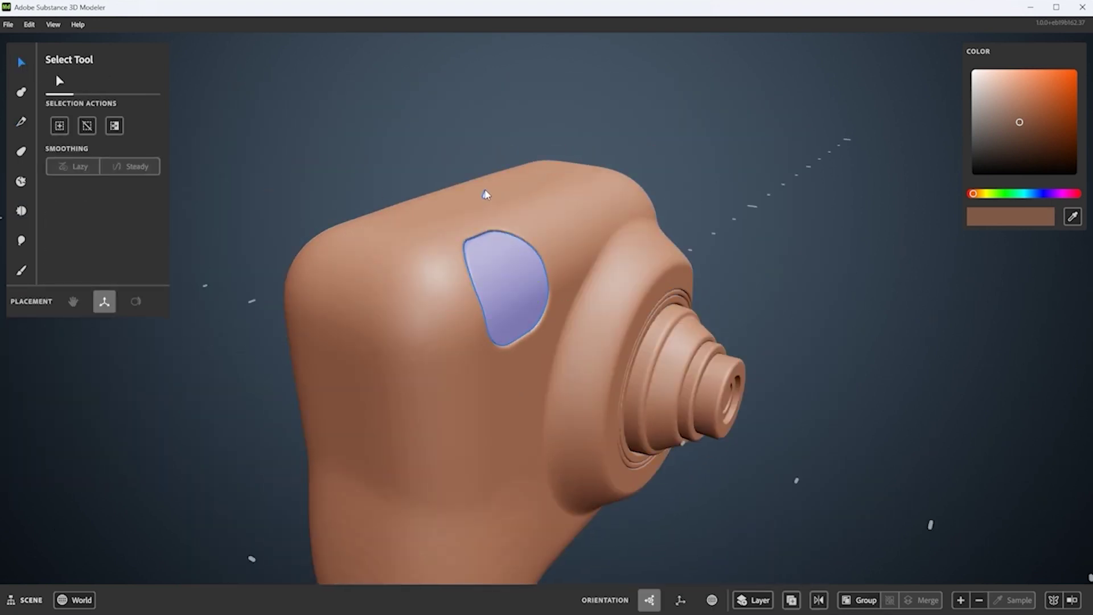
pyautogui.press('Escape')
pyautogui.moveTo(410, 207); pyautogui.dragTo(481, 136, button='middle')
pyautogui.scroll(3, 508, 254)
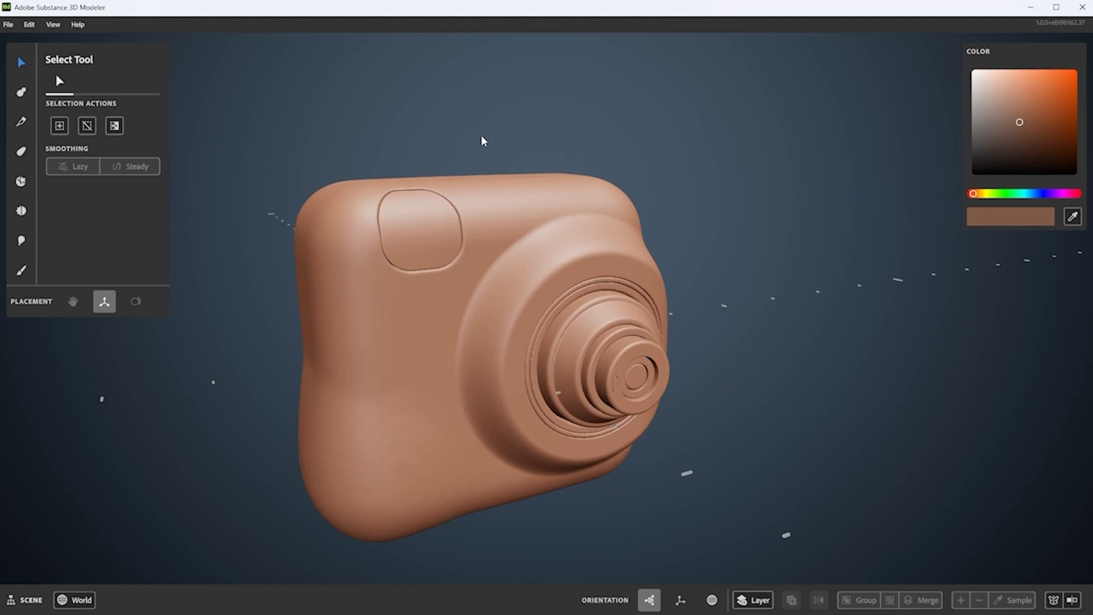
# - Place a capsule prim on the camera's top edge beside the viewfinder as a knob
pyautogui.press('e')
pyautogui.click(117, 160)
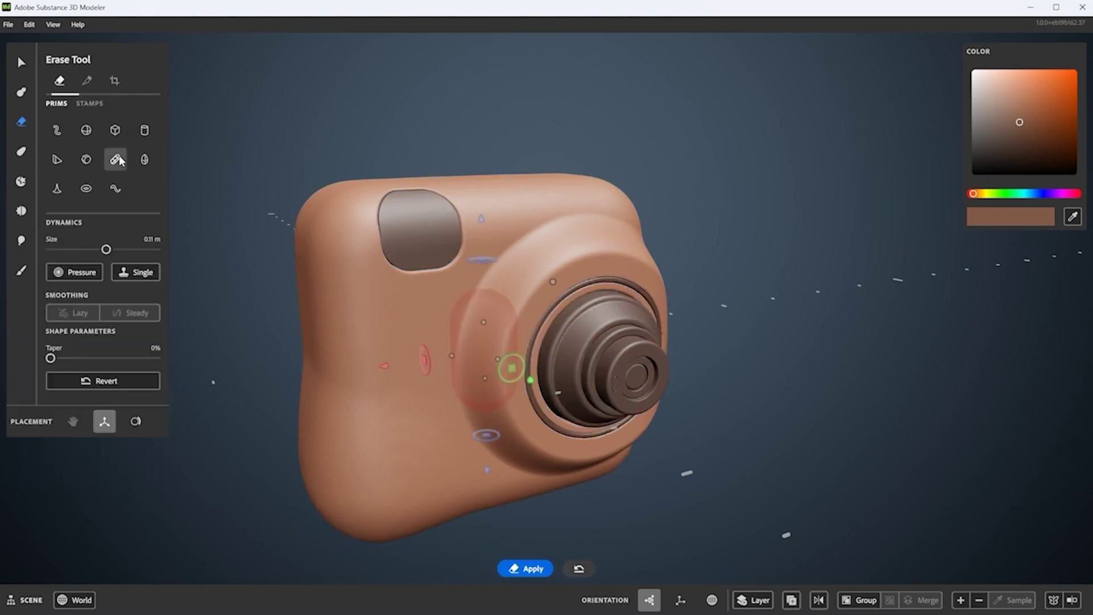
pyautogui.moveTo(498, 202); pyautogui.dragTo(521, 230)
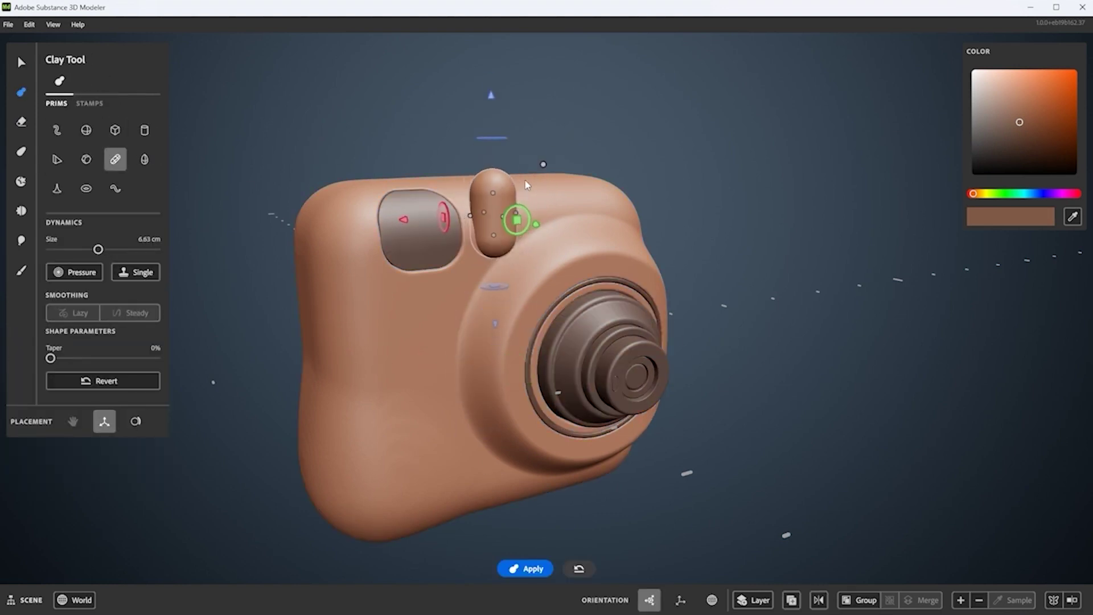
pyautogui.scroll(2, 527, 241)
pyautogui.moveTo(528, 242)
pyautogui.mouseDown(button='middle')
pyautogui.moveTo(513, 213)
pyautogui.moveTo(457, 217)
pyautogui.mouseUp(button='middle')
pyautogui.moveTo(555, 229)
pyautogui.mouseDown(button='middle')
pyautogui.moveTo(482, 269)
pyautogui.moveTo(483, 246)
pyautogui.moveTo(579, 237)
pyautogui.moveTo(503, 244)
pyautogui.moveTo(493, 298)
pyautogui.mouseUp(button='middle')
pyautogui.moveTo(487, 261)
pyautogui.mouseDown(button='middle')
pyautogui.moveTo(480, 228)
pyautogui.moveTo(493, 186)
pyautogui.mouseUp(button='middle')
pyautogui.click(493, 187)
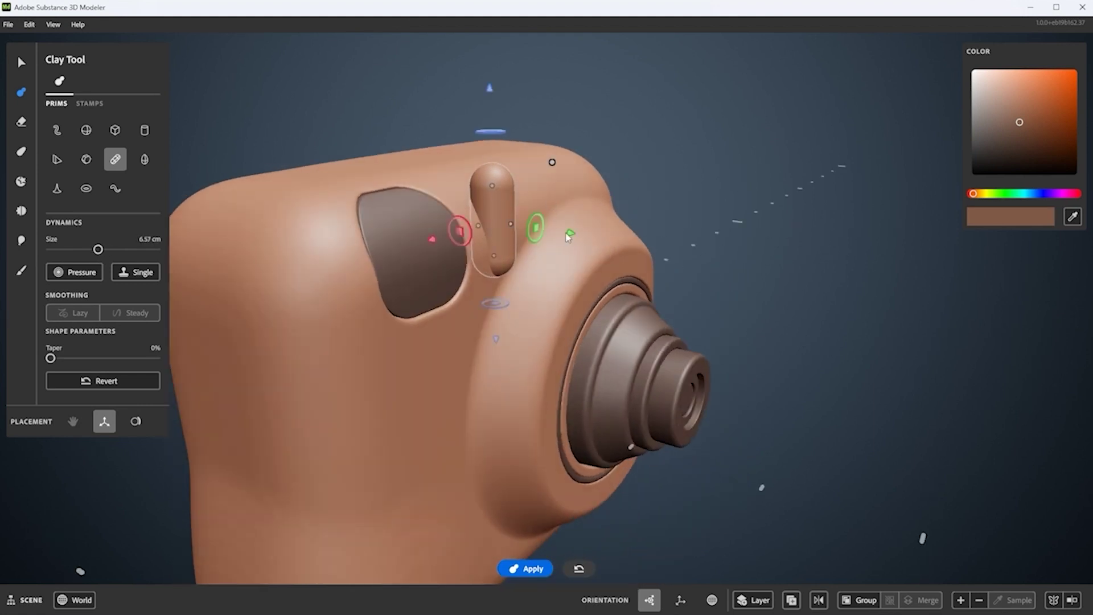
pyautogui.moveTo(561, 233)
pyautogui.mouseDown(button='middle')
pyautogui.moveTo(460, 254)
pyautogui.moveTo(574, 216)
pyautogui.mouseUp(button='middle')
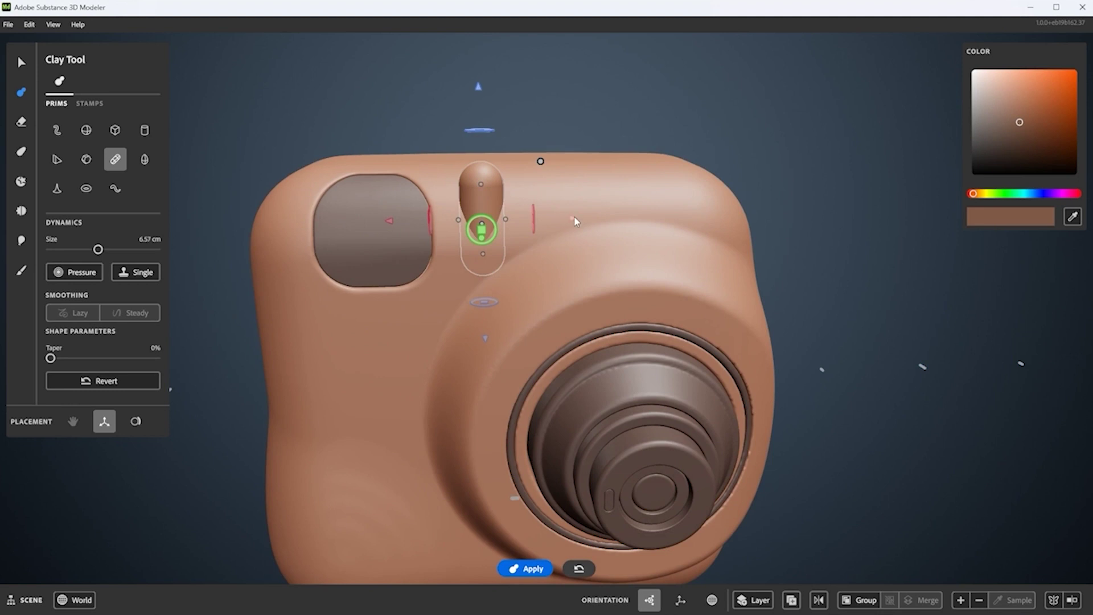
pyautogui.scroll(2, 556, 220)
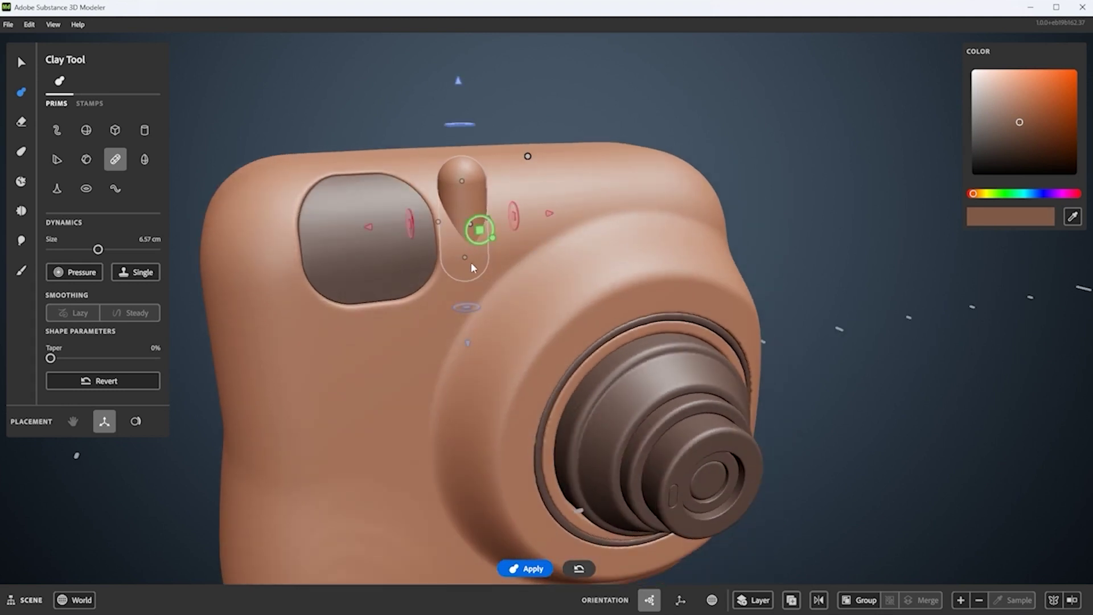
pyautogui.moveTo(466, 266); pyautogui.dragTo(603, 218, button='right')
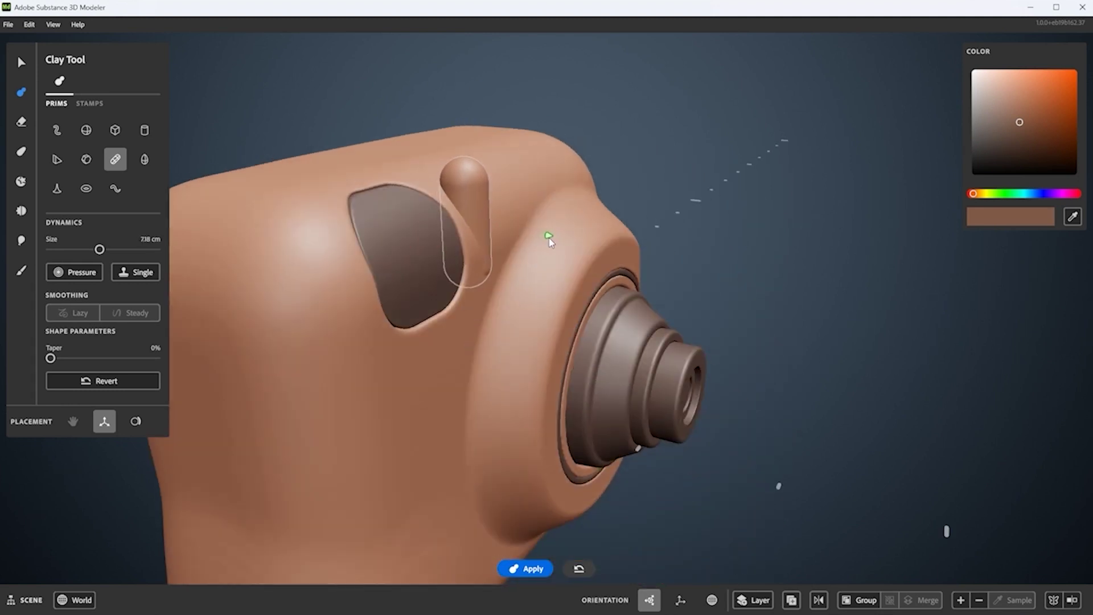
pyautogui.moveTo(548, 242); pyautogui.dragTo(515, 210, button='right')
# - Smooth the join where the knob meets the camera body
pyautogui.press('s')
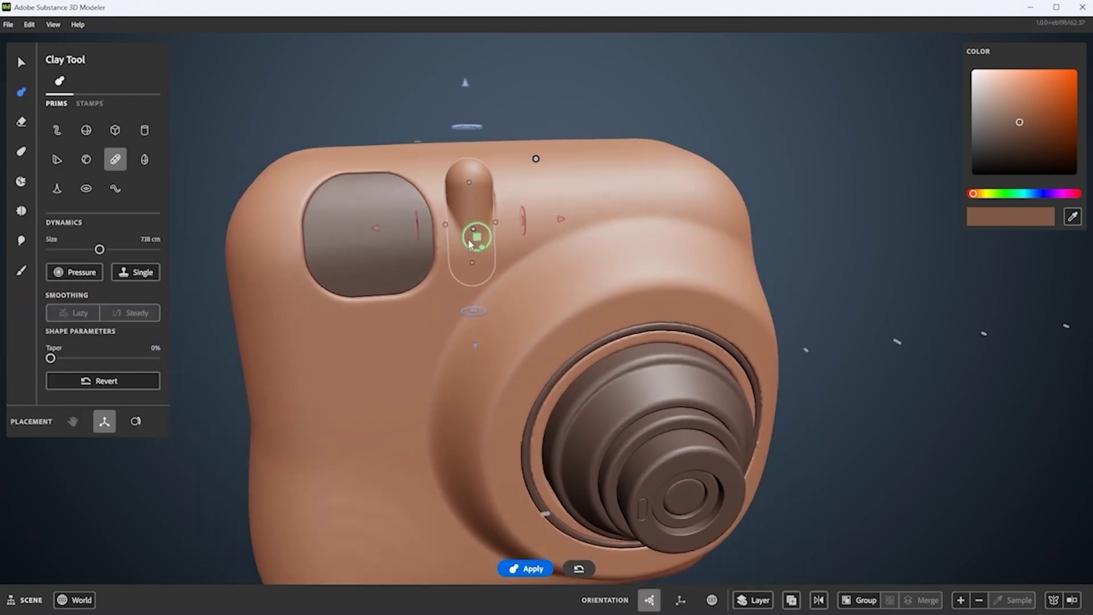
pyautogui.moveTo(476, 237); pyautogui.dragTo(500, 227, button='right')
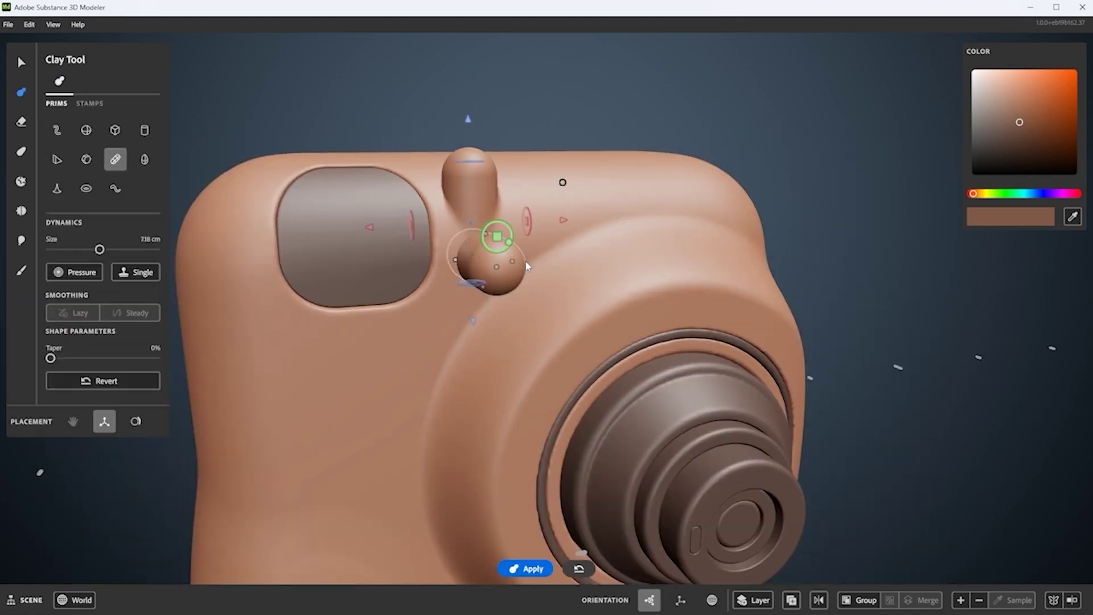
pyautogui.moveTo(561, 178); pyautogui.dragTo(534, 179, button='right')
# - Size a cylinder prim to about 2.3 cm over the knob and set it to erase
pyautogui.click(144, 131)
pyautogui.moveTo(552, 214); pyautogui.dragTo(530, 225)
pyautogui.scroll(3, 601, 269)
pyautogui.moveTo(492, 134)
pyautogui.mouseDown(button='right')
pyautogui.moveTo(593, 237)
pyautogui.moveTo(545, 218)
pyautogui.mouseUp(button='right')
pyautogui.press('e')
# - Split two round button insets lower on the knob's front and select them
pyautogui.moveTo(518, 183); pyautogui.dragTo(553, 130, button='right')
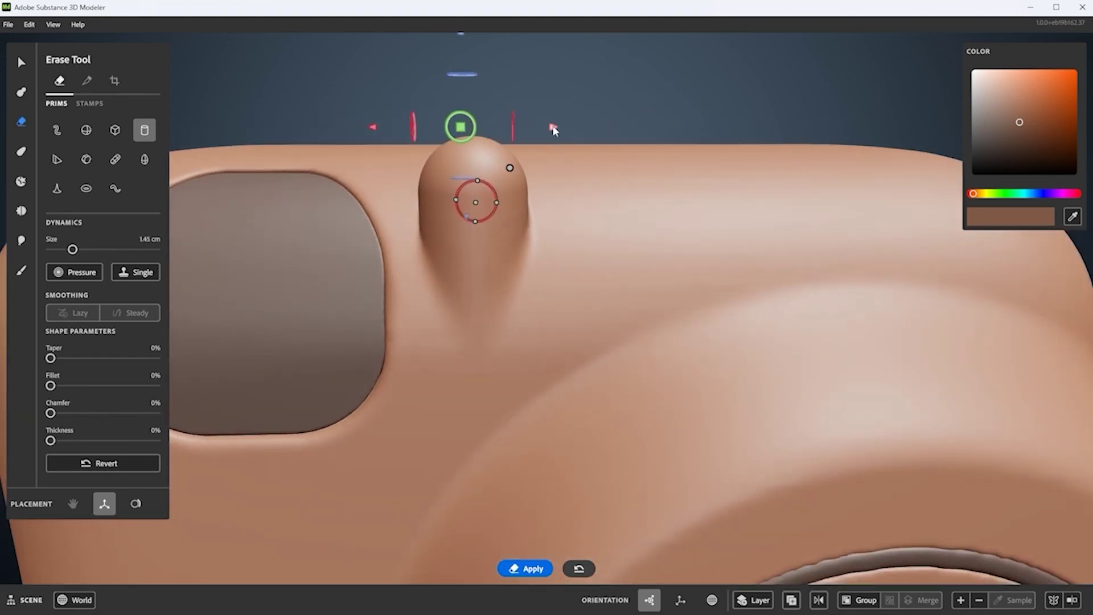
pyautogui.scroll(-5, 553, 130)
pyautogui.press('e')
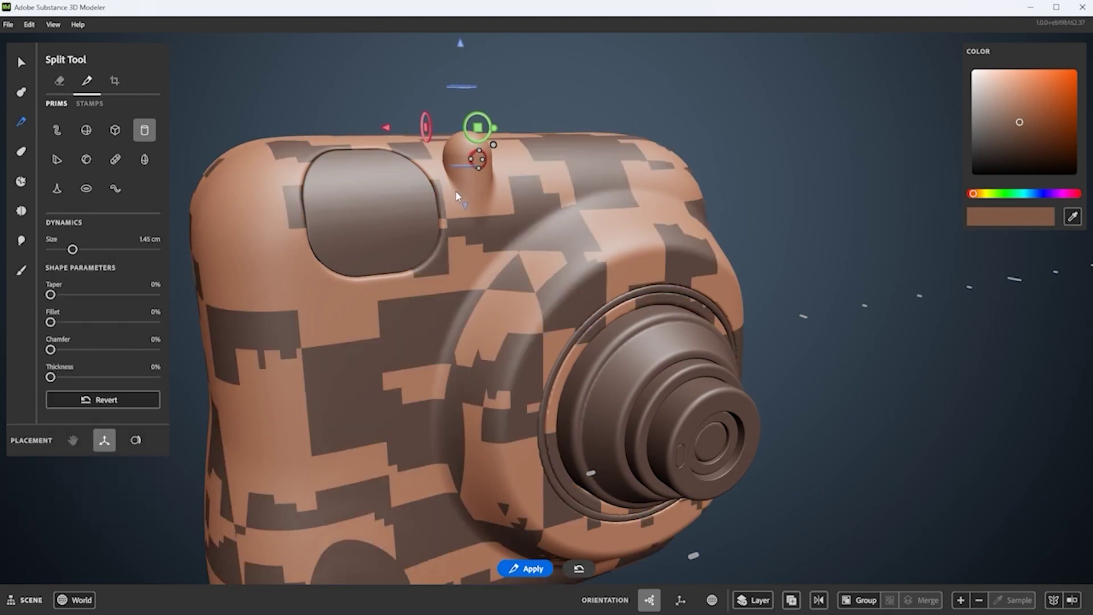
pyautogui.scroll(2, 488, 157)
pyautogui.moveTo(459, 42); pyautogui.dragTo(463, 79)
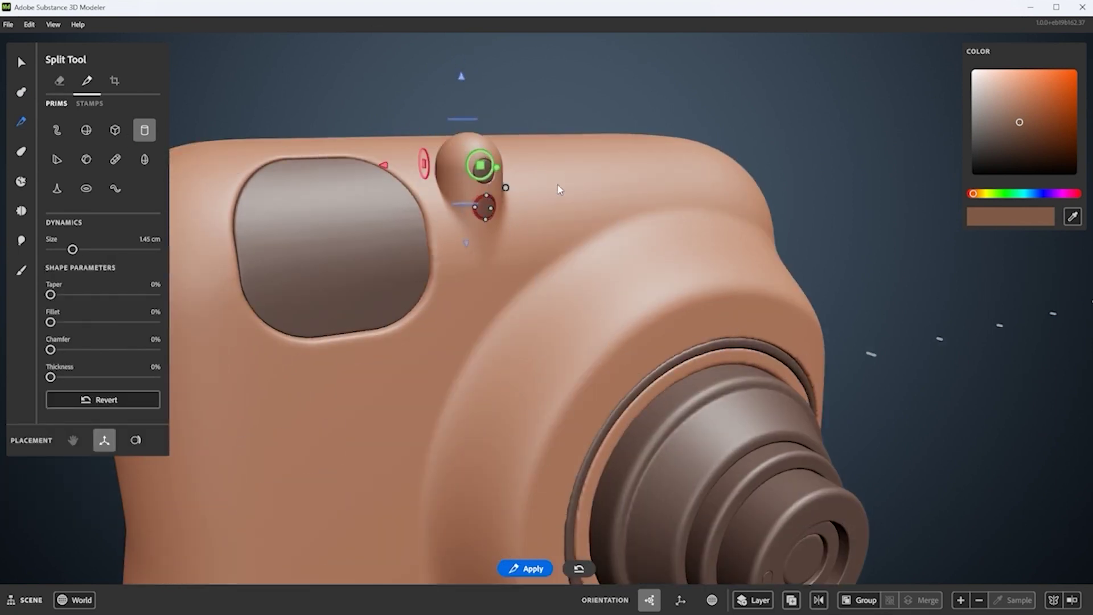
pyautogui.click(23, 63)
pyautogui.scroll(-2, 541, 293)
pyautogui.scroll(3, 542, 293)
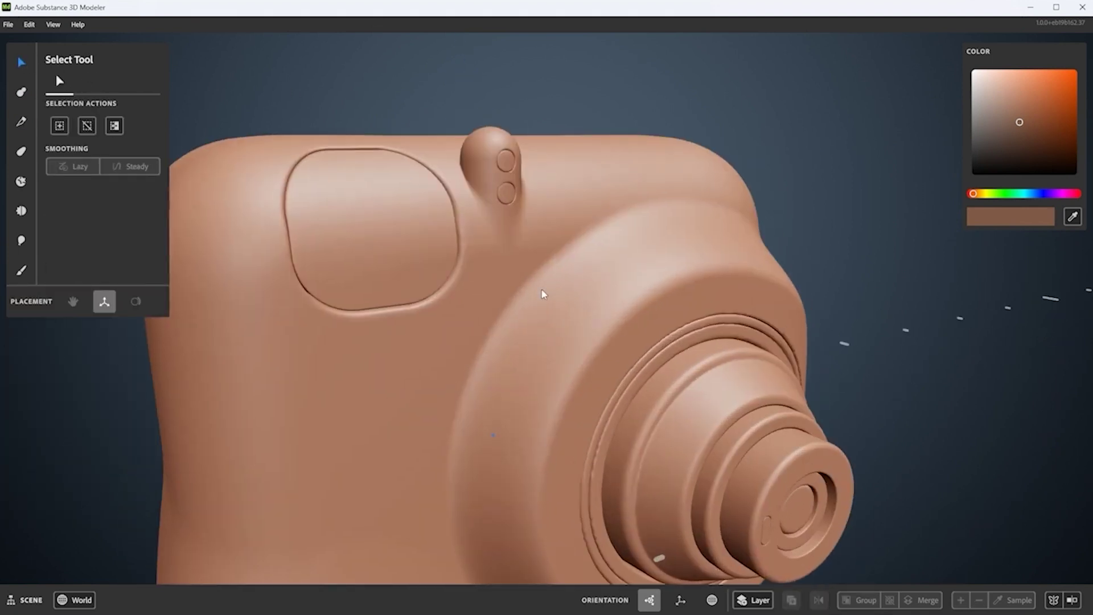
pyautogui.click(526, 159)
# - Raise the mesh resolution of the two knob buttons twice with Resolution +, then deselect them
pyautogui.press('e')
pyautogui.rightClick(607, 152)
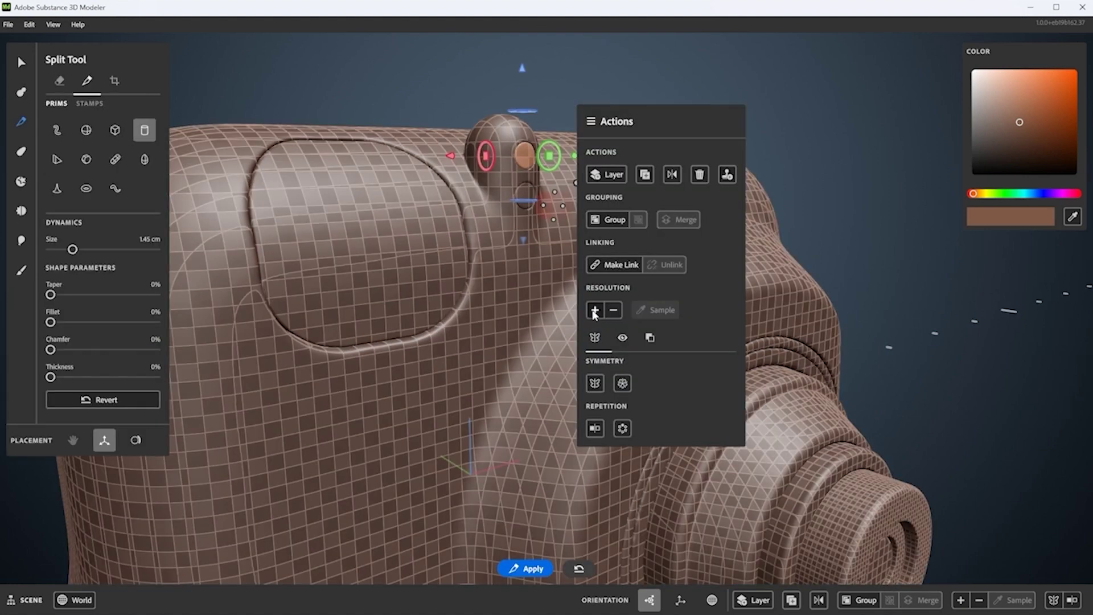
pyautogui.click(661, 304)
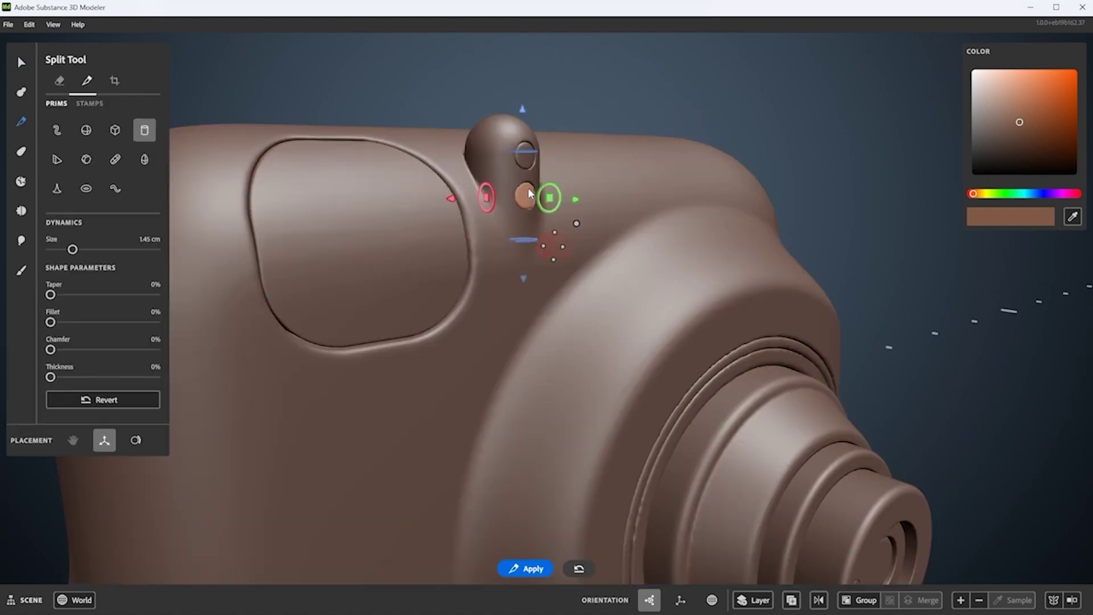
pyautogui.rightClick(579, 149)
pyautogui.click(611, 349)
pyautogui.scroll(-6, 558, 109)
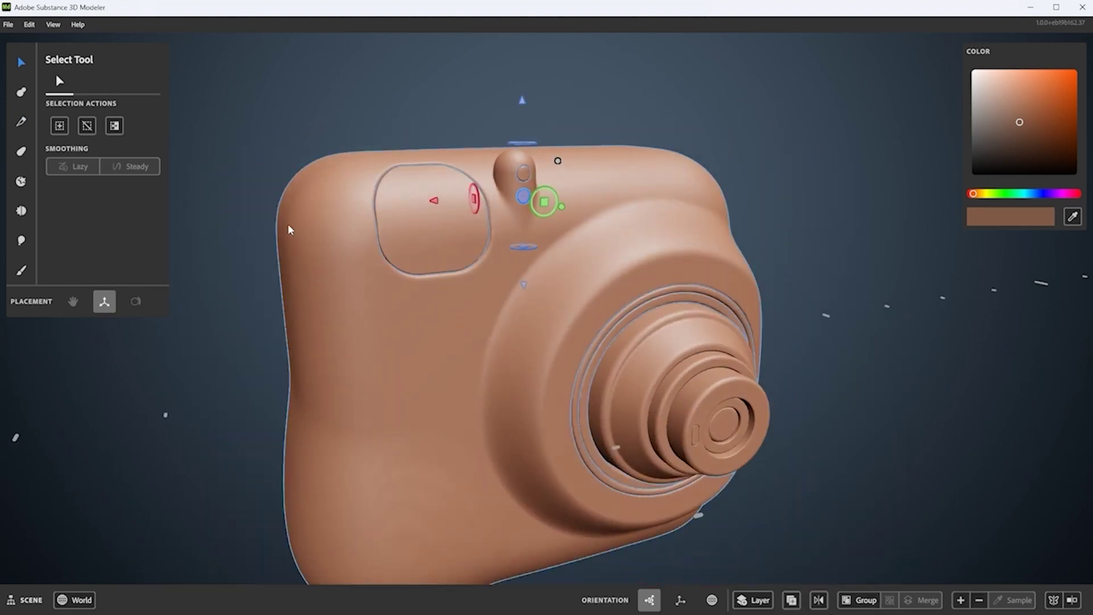
pyautogui.press('Escape')
# - Start a new clay cube prim and move it onto the camera's top
pyautogui.moveTo(445, 241); pyautogui.dragTo(603, 251, button='middle')
pyautogui.rightClick(652, 142)
pyautogui.press('s')
pyautogui.moveTo(651, 142); pyautogui.dragTo(626, 204, button='middle')
pyautogui.click(120, 131)
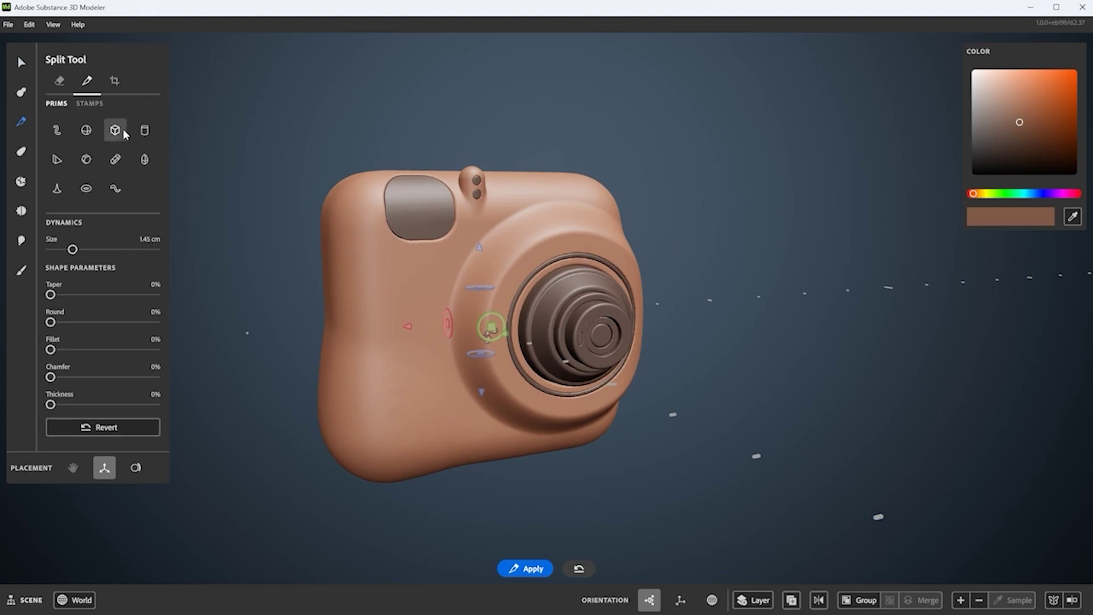
pyautogui.press('c')
pyautogui.scroll(2, 474, 217)
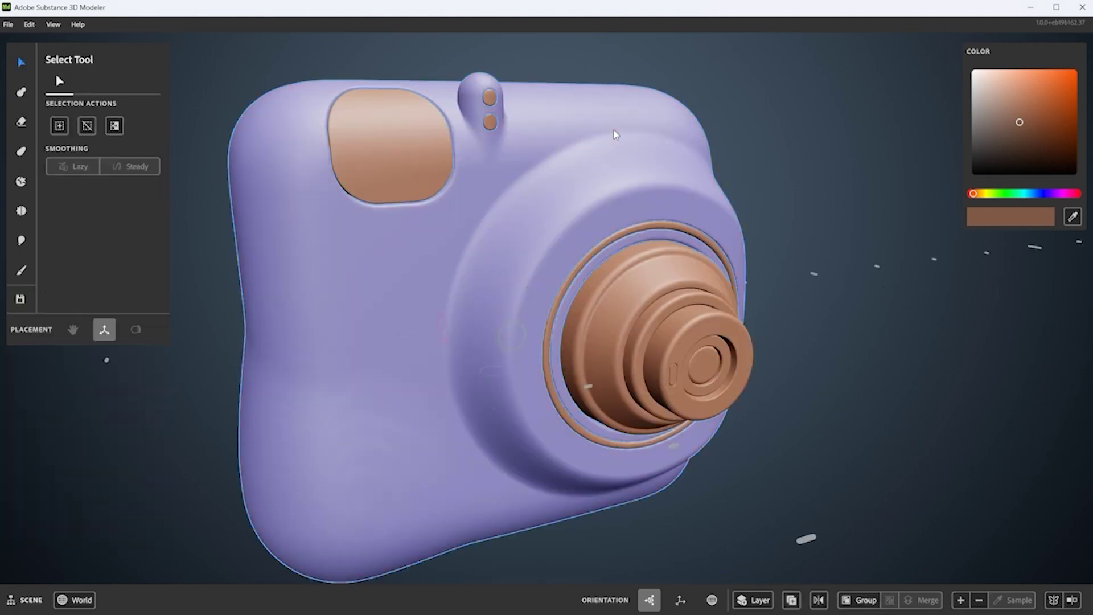
pyautogui.moveTo(597, 213); pyautogui.dragTo(581, 189, button='middle')
# - Round the cube's edges to about 50% and raise the block higher on the camera top
pyautogui.click(606, 162)
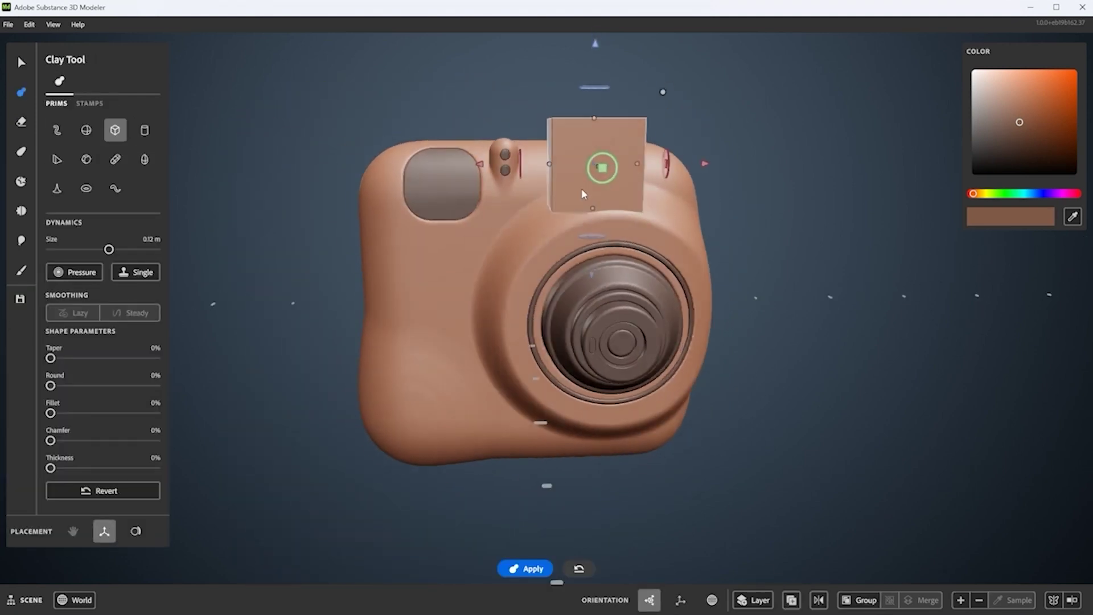
pyautogui.moveTo(50, 386); pyautogui.dragTo(103, 386)
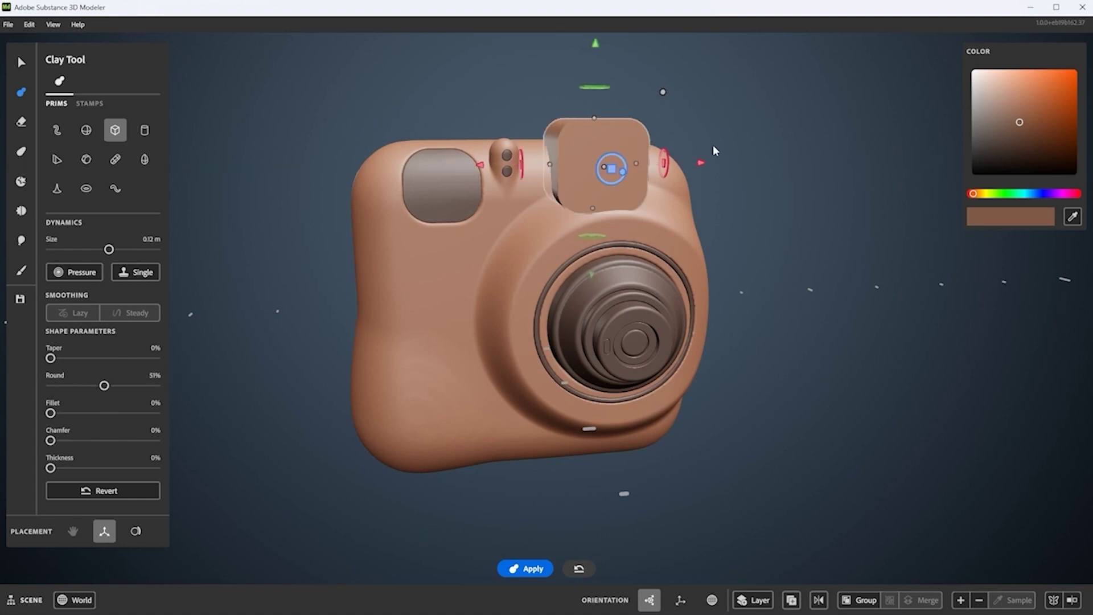
pyautogui.moveTo(713, 144); pyautogui.dragTo(593, 105, button='middle')
pyautogui.moveTo(640, 214); pyautogui.dragTo(631, 176, button='middle')
pyautogui.scroll(2, 640, 205)
pyautogui.moveTo(641, 203); pyautogui.dragTo(651, 141)
pyautogui.moveTo(651, 141); pyautogui.dragTo(630, 180, button='middle')
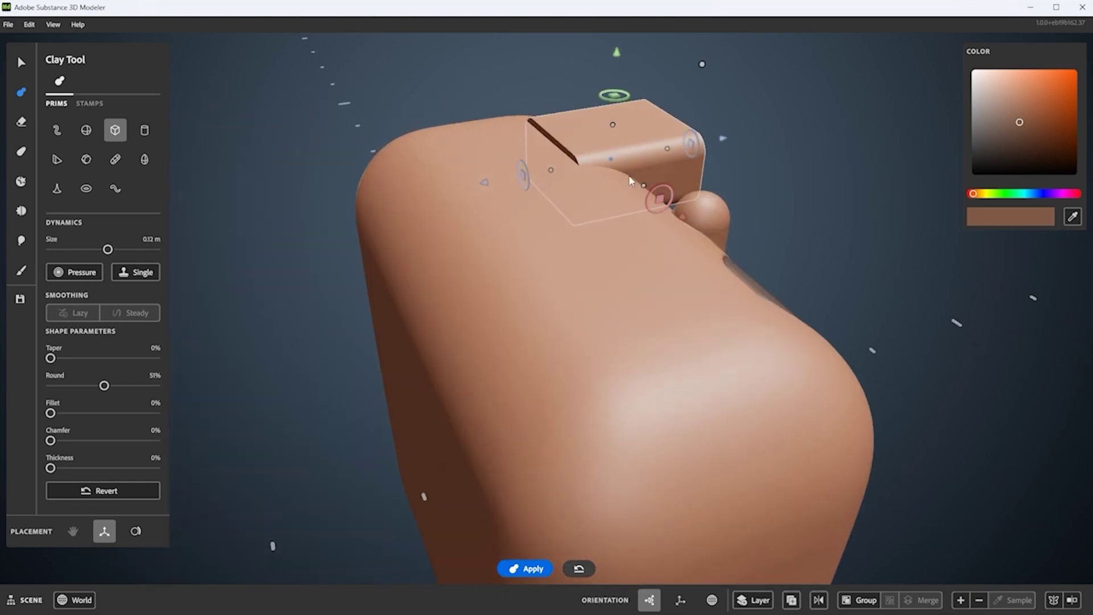
pyautogui.moveTo(514, 182); pyautogui.dragTo(706, 173, button='middle')
pyautogui.moveTo(611, 184); pyautogui.dragTo(352, 230, button='middle')
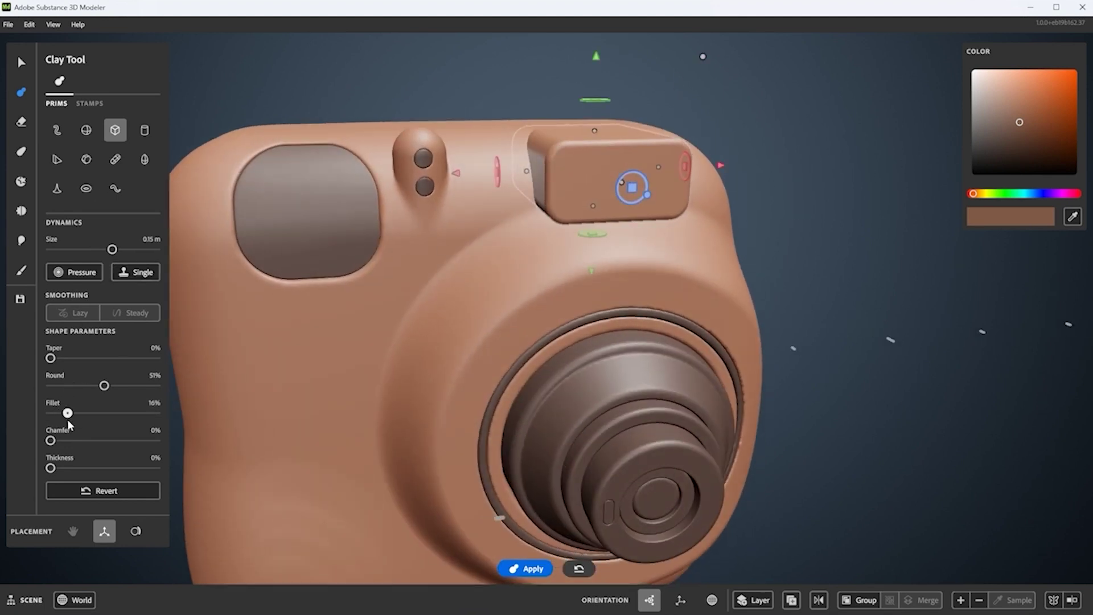
pyautogui.moveTo(365, 325); pyautogui.dragTo(405, 317, button='middle')
pyautogui.moveTo(531, 275); pyautogui.dragTo(622, 186, button='middle')
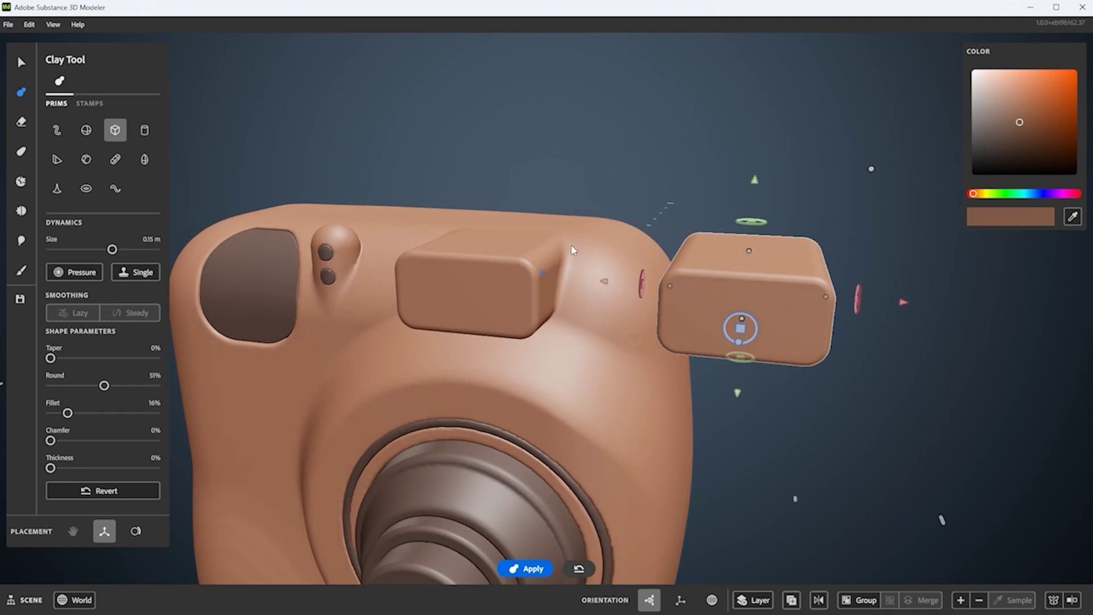
pyautogui.moveTo(572, 251); pyautogui.dragTo(538, 350, button='middle')
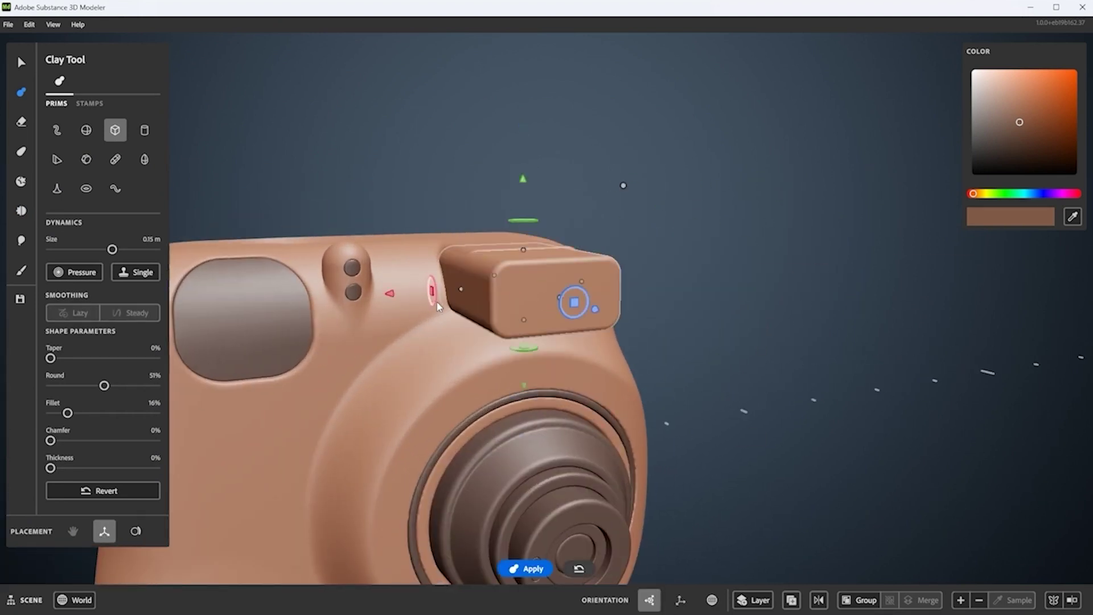
# - Switch the box from adding clay to erasing, then to the Split Tool
pyautogui.press('e')
pyautogui.moveTo(552, 272)
pyautogui.mouseDown(button='middle')
pyautogui.moveTo(586, 290)
pyautogui.moveTo(566, 293)
pyautogui.moveTo(639, 225)
pyautogui.mouseUp(button='middle')
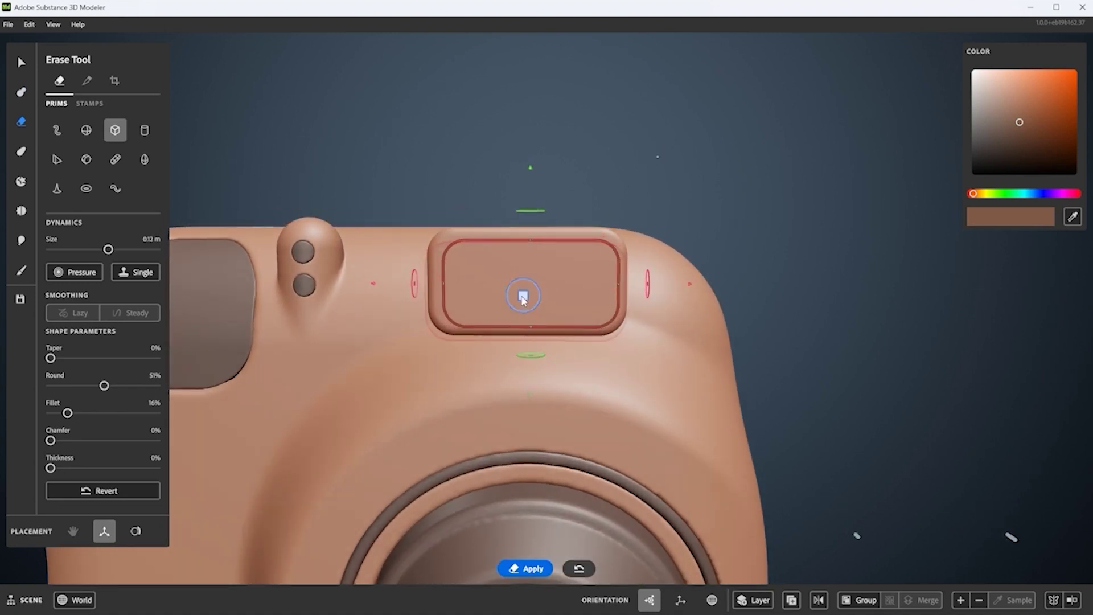
pyautogui.moveTo(520, 296); pyautogui.dragTo(610, 279, button='middle')
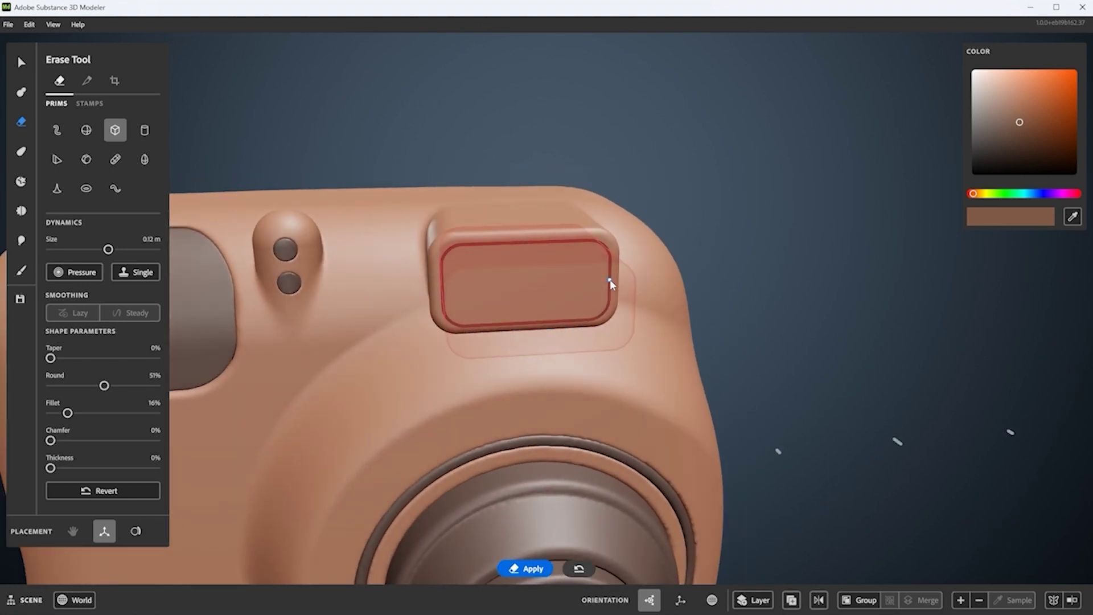
pyautogui.moveTo(527, 244)
pyautogui.mouseDown(button='middle')
pyautogui.moveTo(534, 285)
pyautogui.moveTo(510, 255)
pyautogui.moveTo(573, 265)
pyautogui.mouseUp(button='middle')
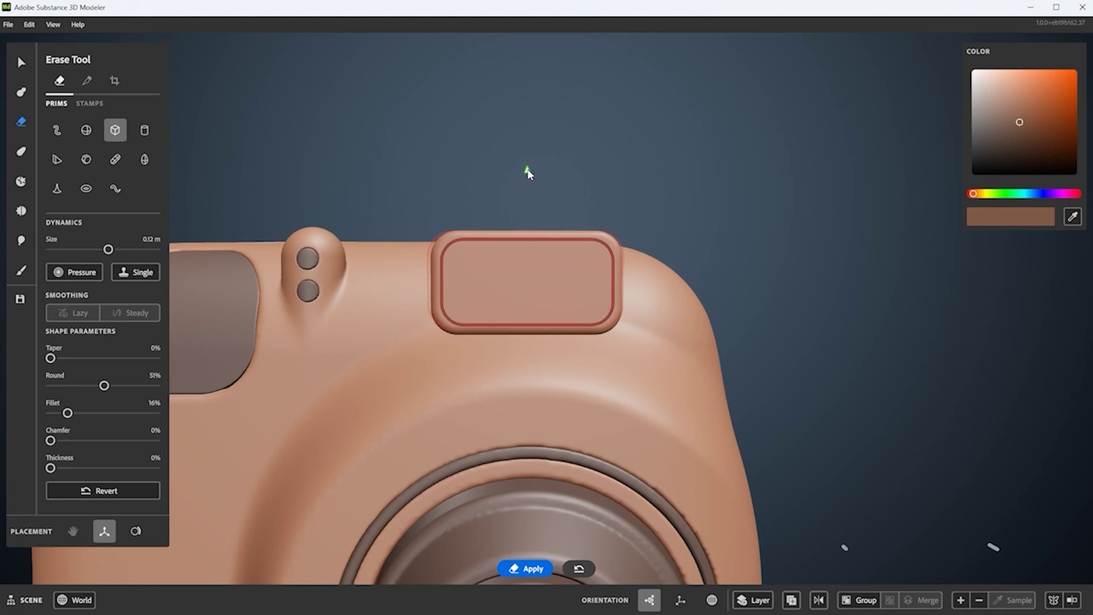
pyautogui.moveTo(528, 173); pyautogui.dragTo(589, 359, button='middle')
pyautogui.click(87, 81)
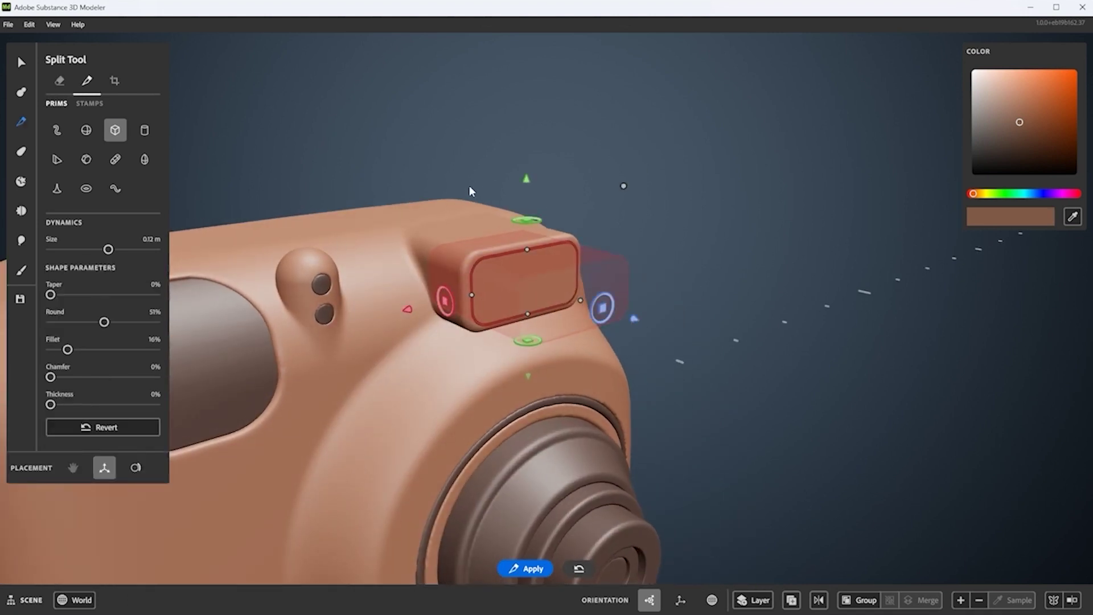
# - Select the split-off viewfinder face and create a new layer from Actions
pyautogui.moveTo(467, 187); pyautogui.dragTo(505, 236, button='middle')
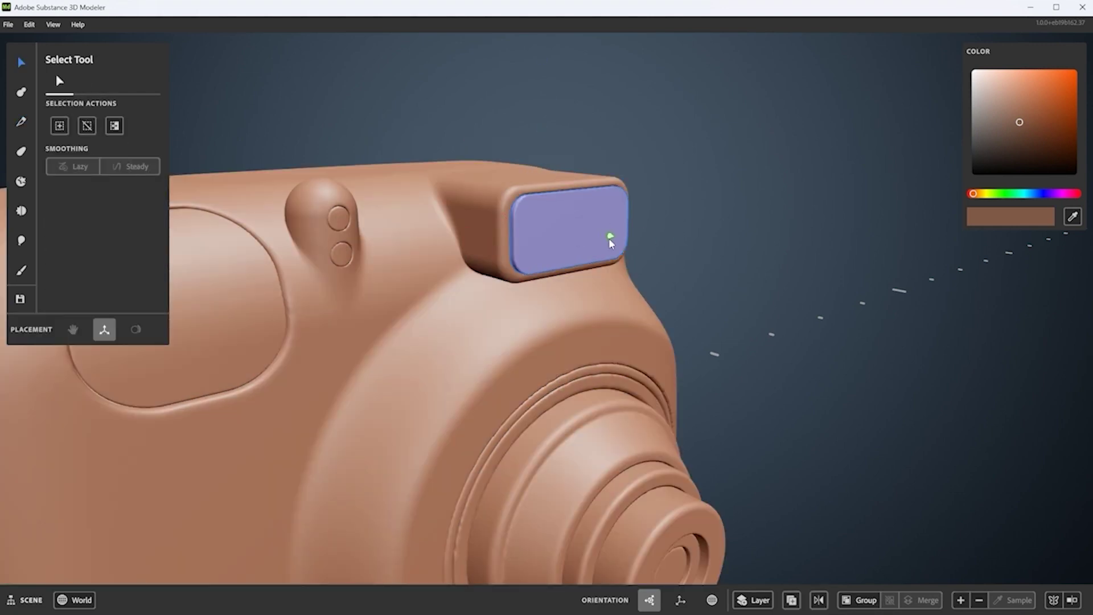
pyautogui.moveTo(690, 246); pyautogui.dragTo(592, 228, button='middle')
pyautogui.click(593, 227)
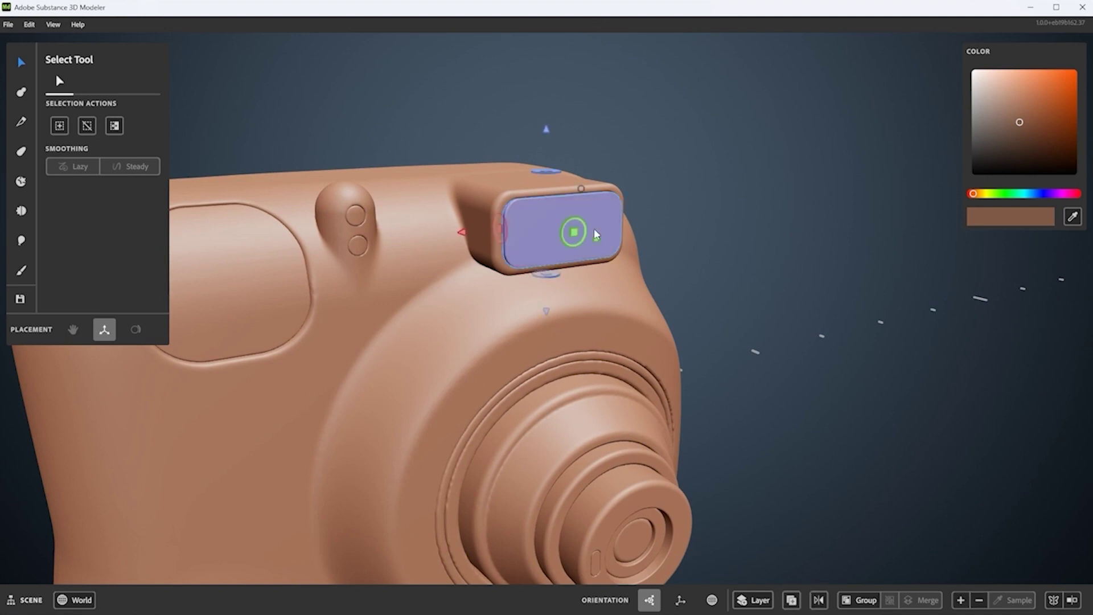
pyautogui.rightClick(665, 223)
pyautogui.click(695, 296)
# - Draw a box flattened onto the viewfinder front and switch it to erasing
pyautogui.moveTo(573, 236)
pyautogui.mouseDown()
pyautogui.moveTo(569, 227)
pyautogui.moveTo(602, 253)
pyautogui.moveTo(572, 236)
pyautogui.mouseUp()
pyautogui.moveTo(571, 236); pyautogui.dragTo(570, 117, button='right')
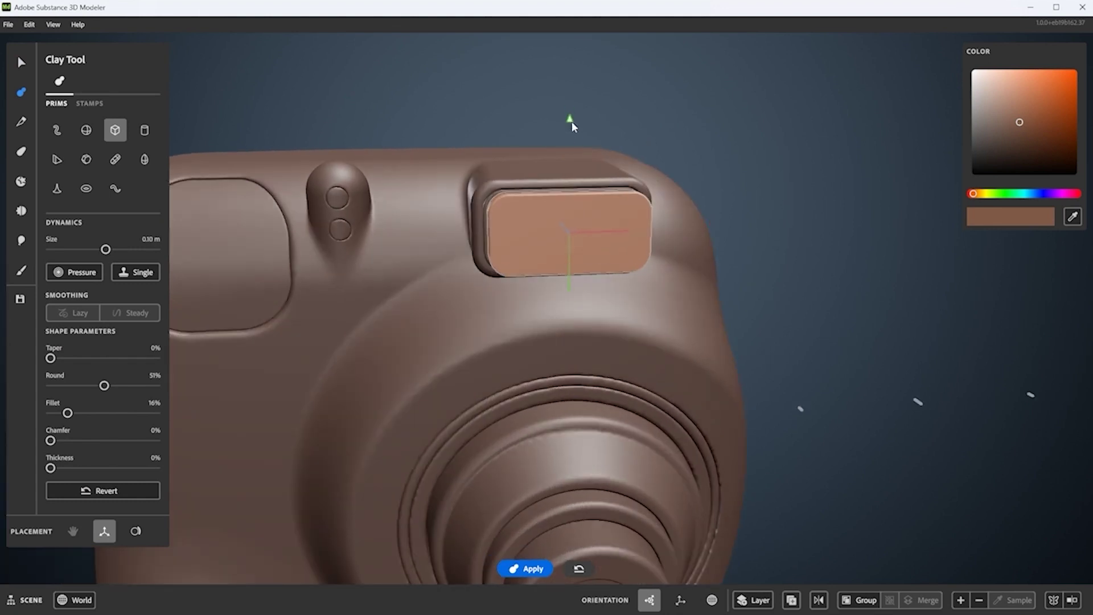
pyautogui.press('e')
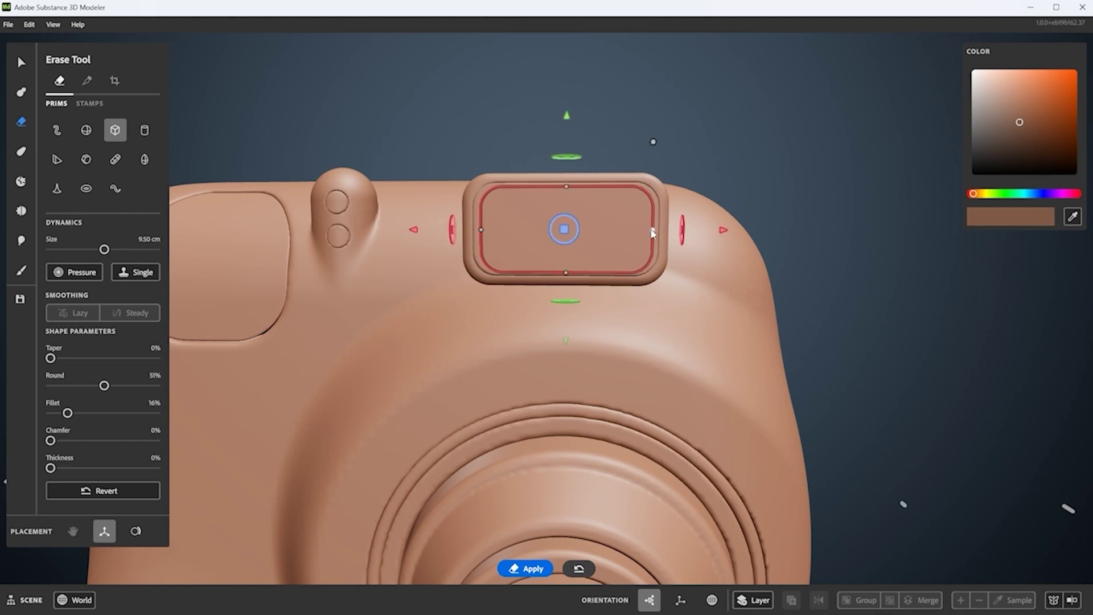
# - Switch the box back to clay, pull it out of the viewfinder, then slide it back in
pyautogui.moveTo(655, 233)
pyautogui.mouseDown(button='right')
pyautogui.moveTo(618, 231)
pyautogui.moveTo(610, 273)
pyautogui.mouseUp(button='right')
pyautogui.press('c')
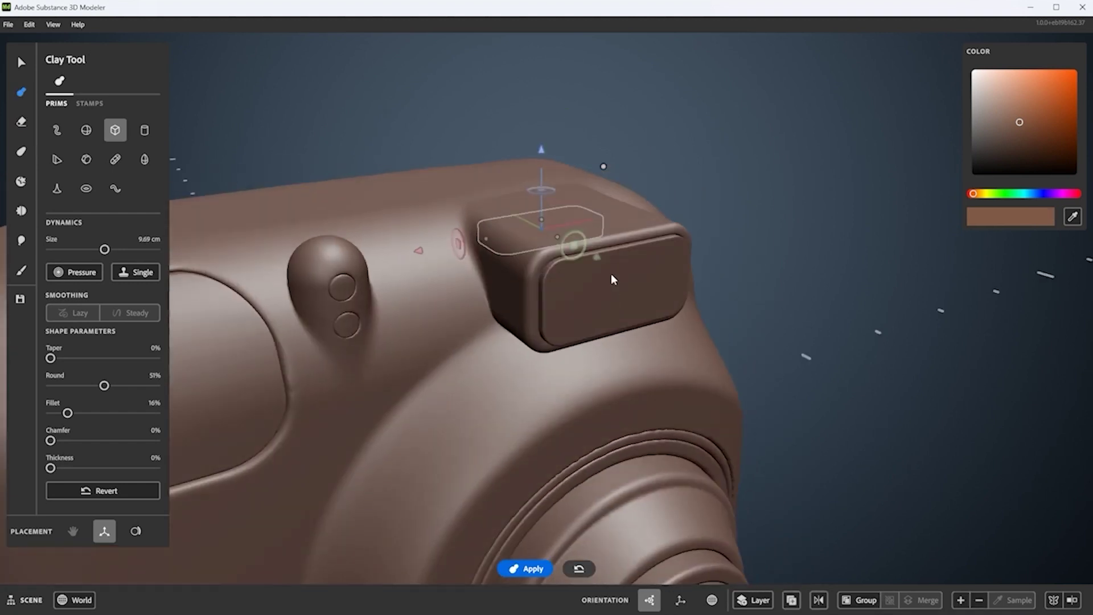
pyautogui.moveTo(610, 273); pyautogui.dragTo(729, 400)
pyautogui.moveTo(729, 399); pyautogui.dragTo(609, 317, button='right')
pyautogui.moveTo(735, 306); pyautogui.dragTo(757, 310)
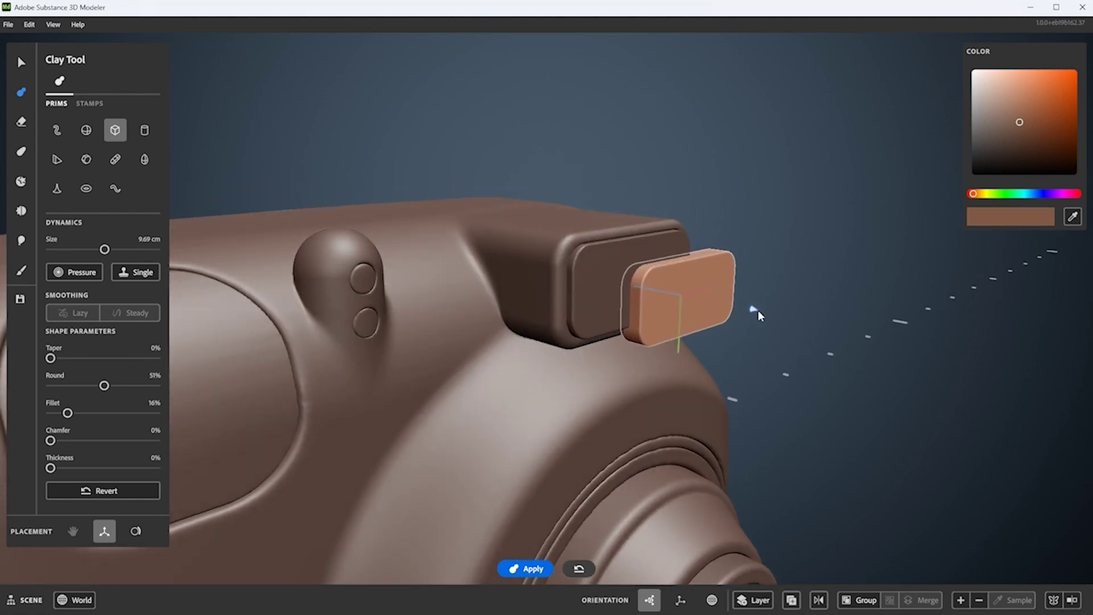
pyautogui.moveTo(637, 264); pyautogui.dragTo(514, 311)
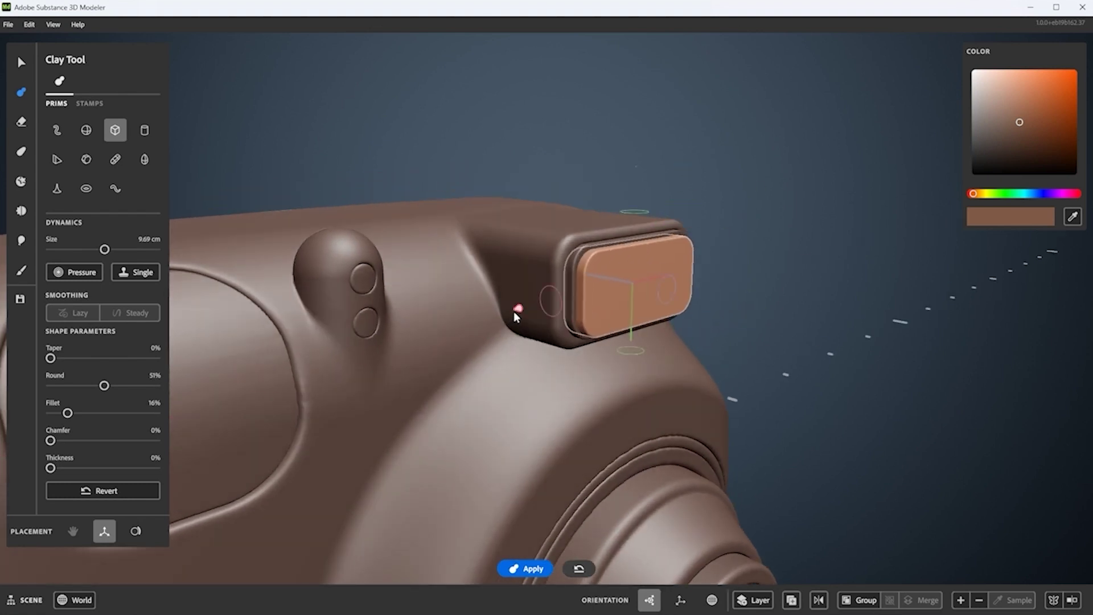
pyautogui.moveTo(513, 311); pyautogui.dragTo(609, 295, button='right')
# - Give the box a 70% fillet and commit it to the model
pyautogui.moveTo(66, 413); pyautogui.dragTo(124, 414)
pyautogui.moveTo(273, 353); pyautogui.dragTo(635, 162, button='right')
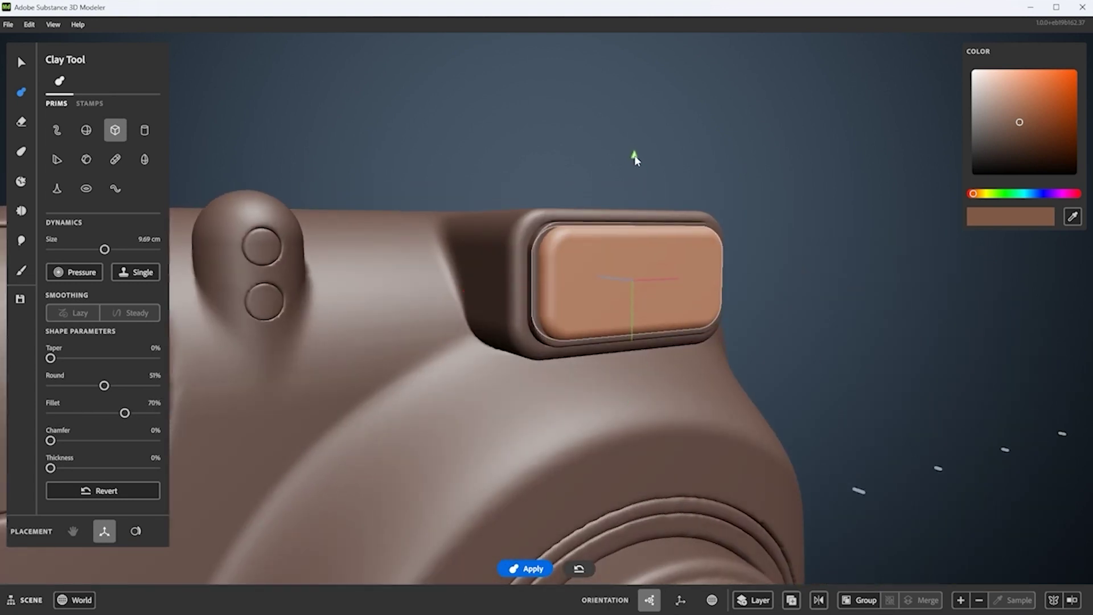
pyautogui.moveTo(701, 185); pyautogui.dragTo(782, 326, button='right')
pyautogui.moveTo(460, 289); pyautogui.dragTo(695, 316, button='right')
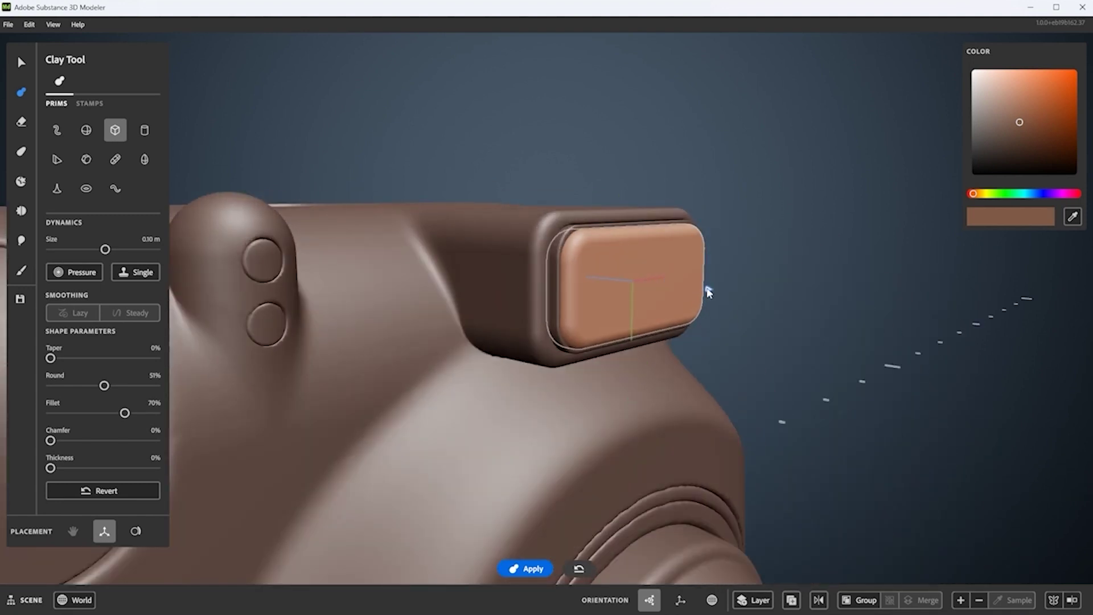
pyautogui.press('Return')
pyautogui.moveTo(766, 258); pyautogui.dragTo(718, 364, button='right')
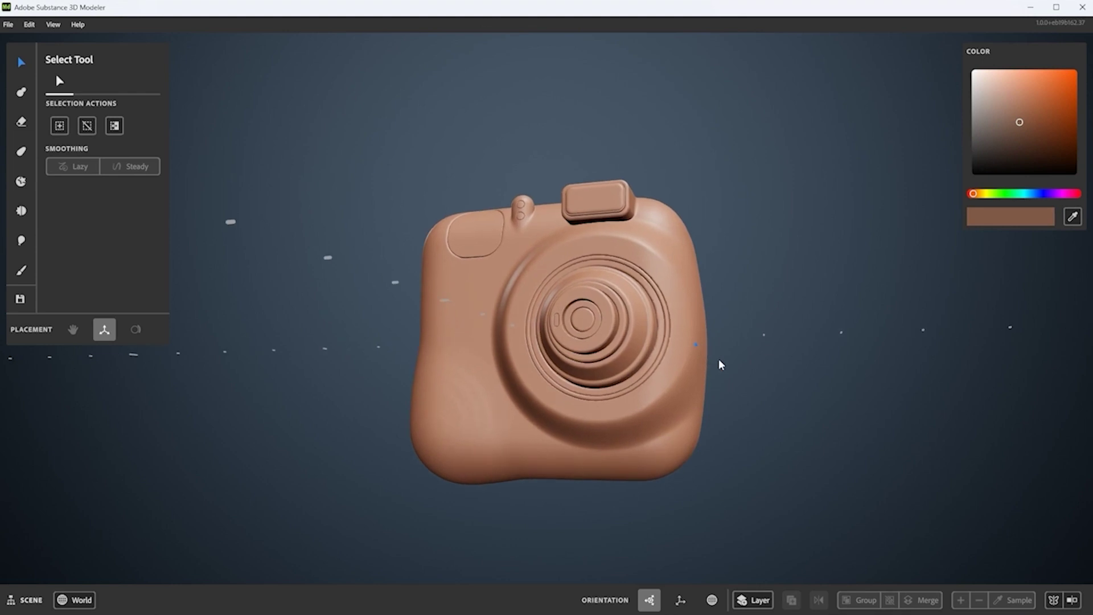
# - Choose the clay cube shape and place a cube on the lens rim
pyautogui.scroll(2, 638, 380)
pyautogui.moveTo(638, 380); pyautogui.dragTo(676, 371, button='right')
pyautogui.scroll(3, 654, 402)
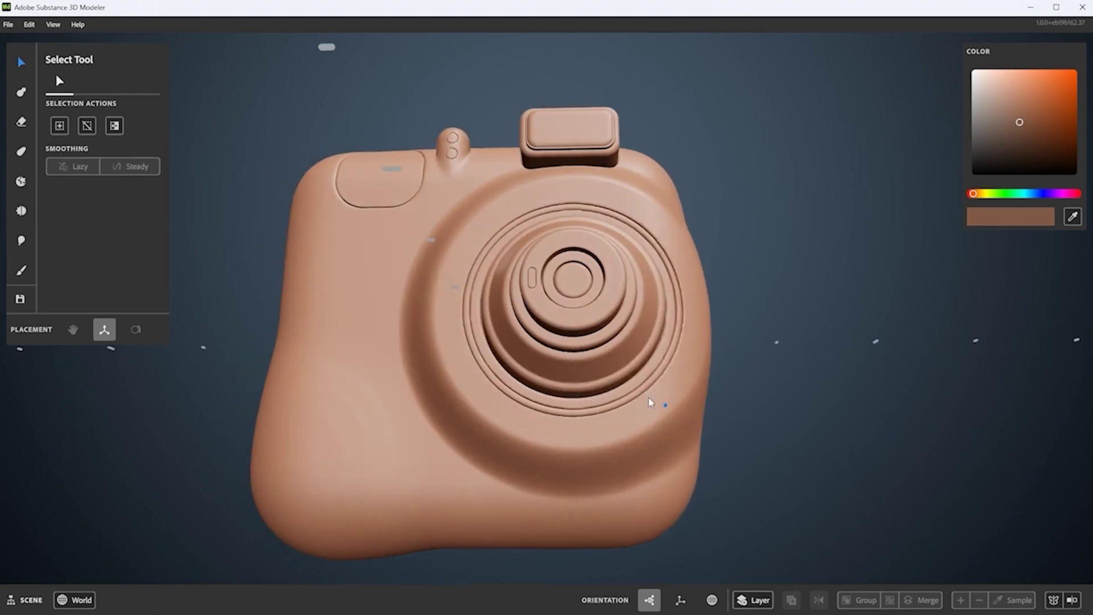
pyautogui.moveTo(700, 414); pyautogui.dragTo(680, 399, button='right')
pyautogui.press('c')
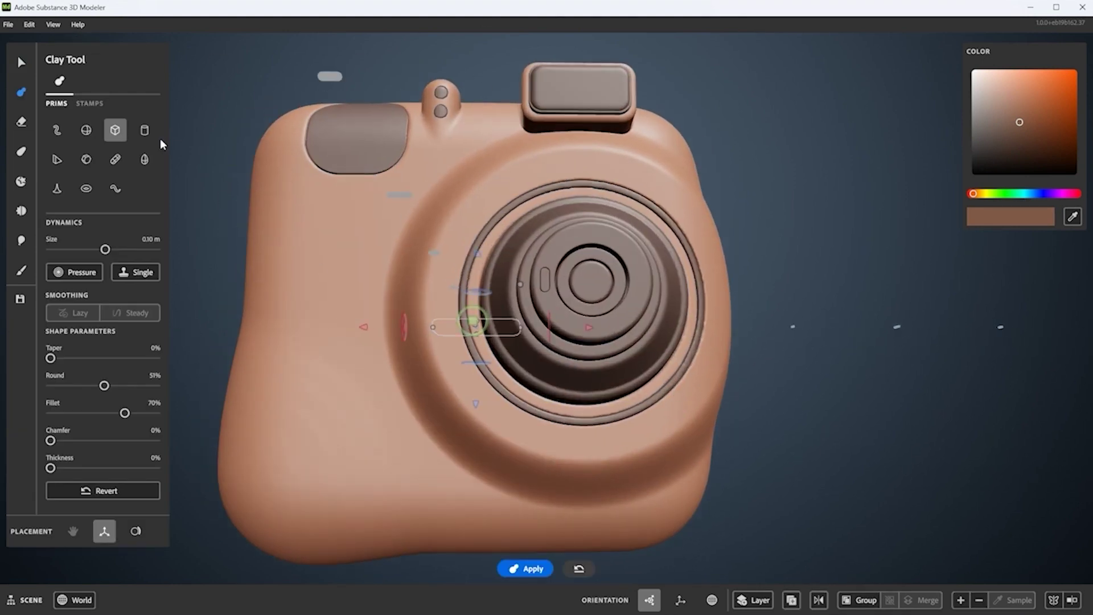
pyautogui.click(117, 131)
pyautogui.moveTo(523, 342); pyautogui.dragTo(569, 370, button='right')
pyautogui.click(704, 415)
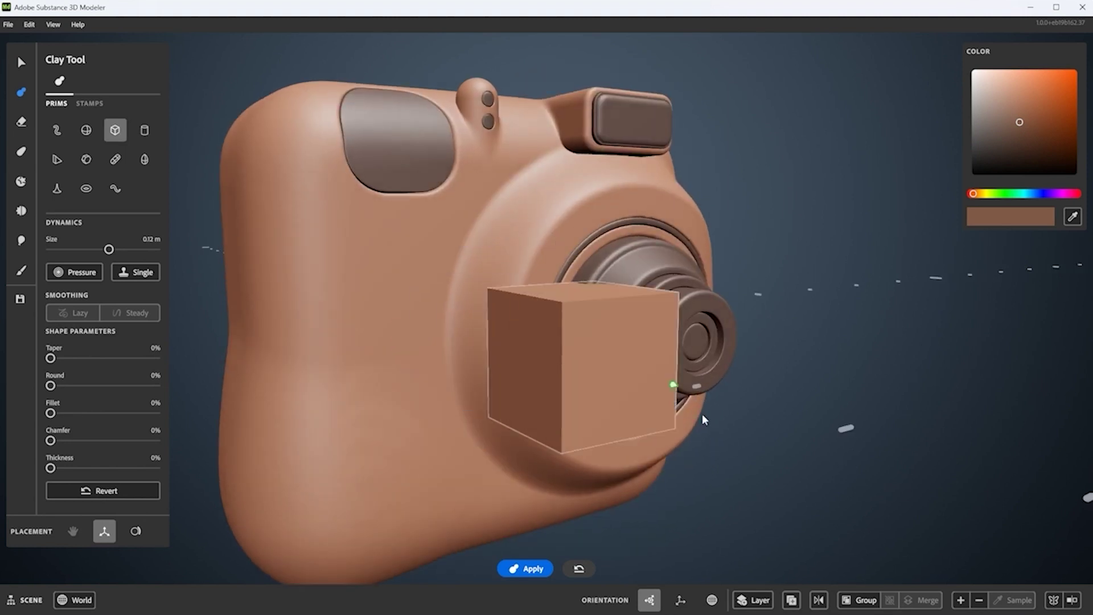
pyautogui.moveTo(704, 415); pyautogui.dragTo(722, 420, button='right')
# - Squash the cube into a flat slab and rotate it about 17 degrees
pyautogui.keyDown('ctrl'); pyautogui.scroll(-3, 722, 420); pyautogui.keyUp('ctrl')
pyautogui.scroll(3, 305, 410)
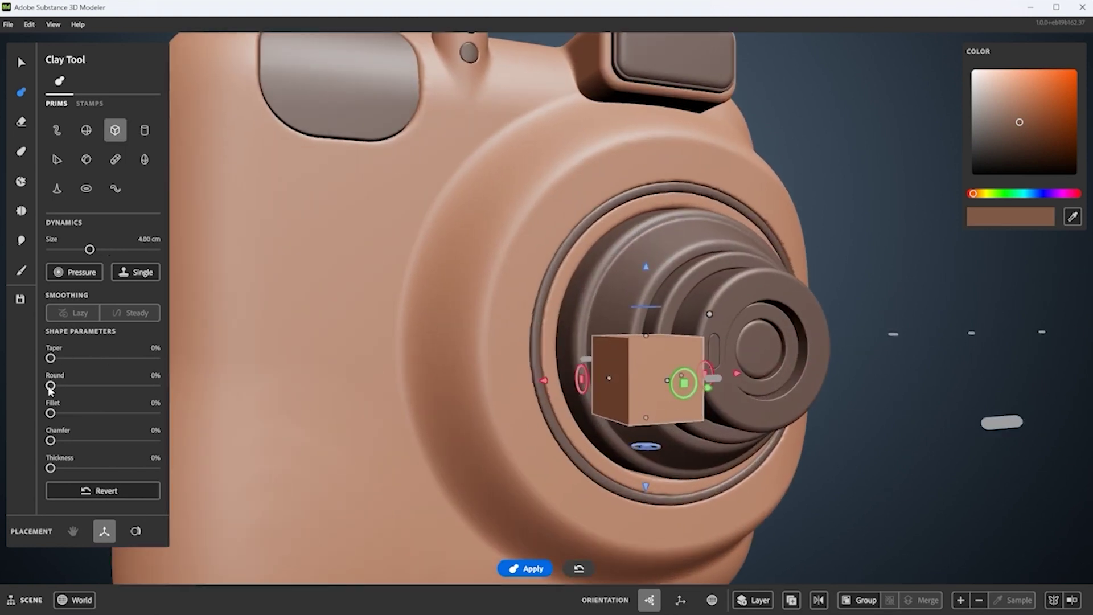
pyautogui.moveTo(512, 399); pyautogui.dragTo(598, 387, button='right')
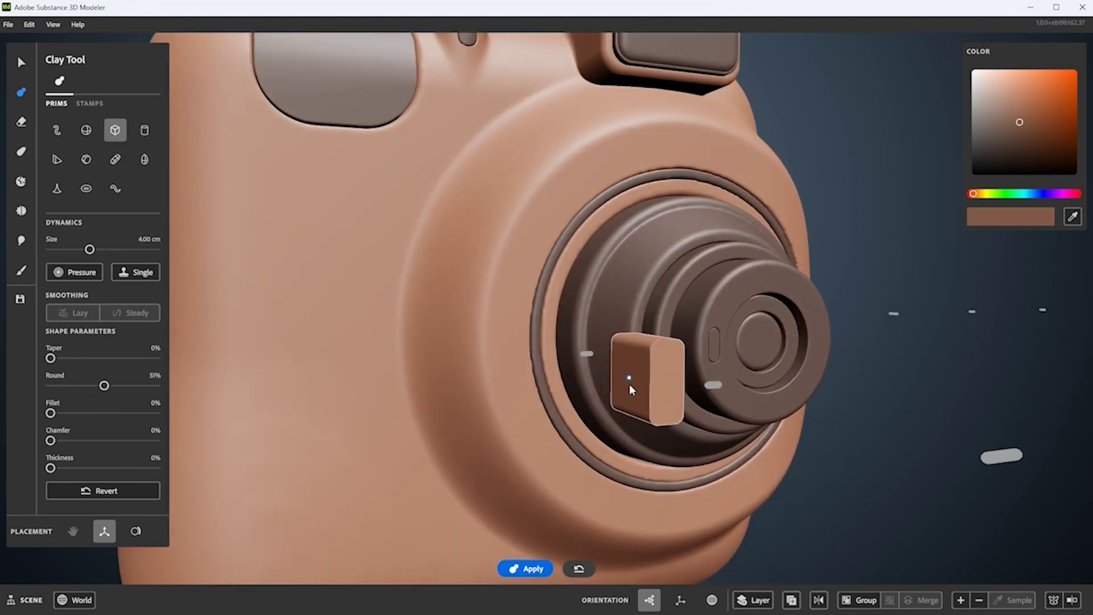
pyautogui.moveTo(647, 338); pyautogui.dragTo(650, 370)
pyautogui.moveTo(652, 382); pyautogui.dragTo(708, 401, button='right')
pyautogui.scroll(5, 691, 387)
pyautogui.moveTo(646, 373); pyautogui.dragTo(655, 378)
pyautogui.moveTo(655, 378)
pyautogui.mouseDown(button='right')
pyautogui.moveTo(638, 365)
pyautogui.moveTo(708, 379)
pyautogui.moveTo(660, 385)
pyautogui.mouseUp(button='right')
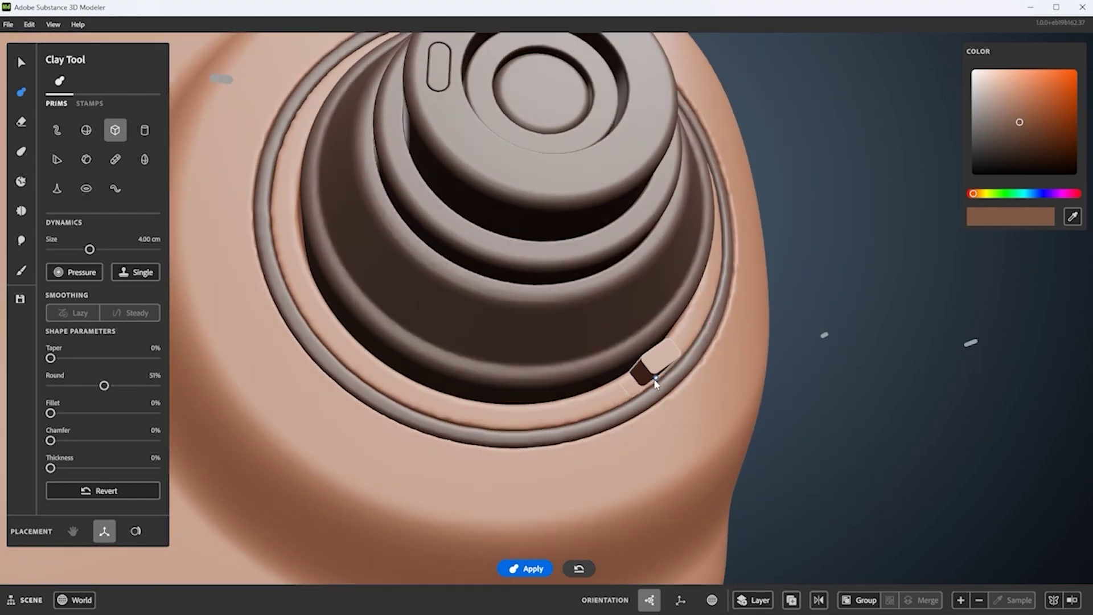
# - Check the lens tab from several angles, toggling it to erase and back to clay
pyautogui.scroll(-5, 722, 374)
pyautogui.moveTo(700, 432); pyautogui.dragTo(531, 375, button='right')
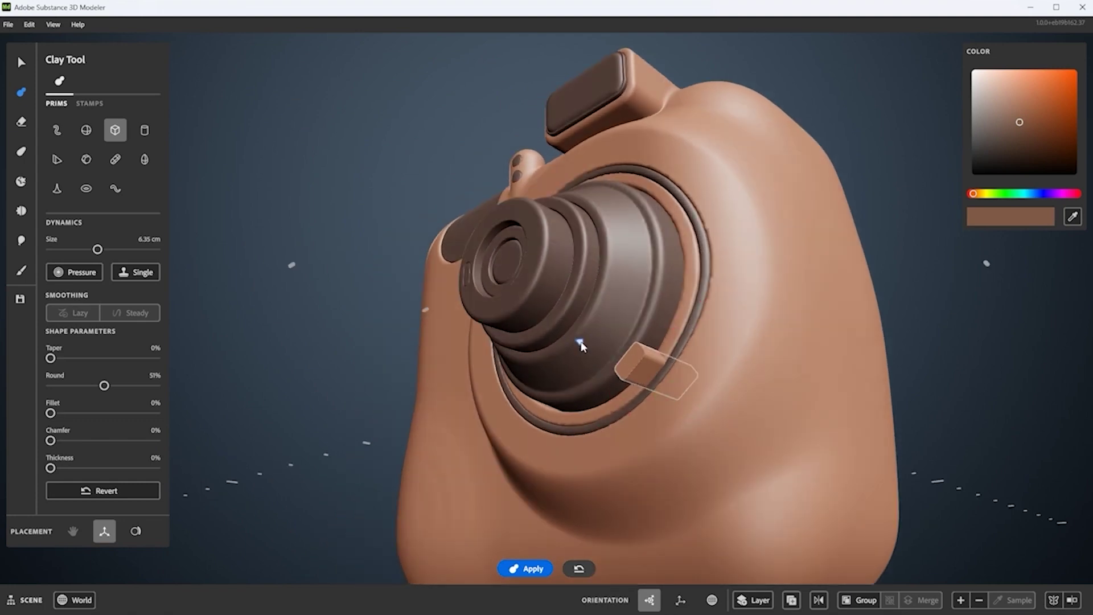
pyautogui.moveTo(586, 347); pyautogui.dragTo(695, 398, button='right')
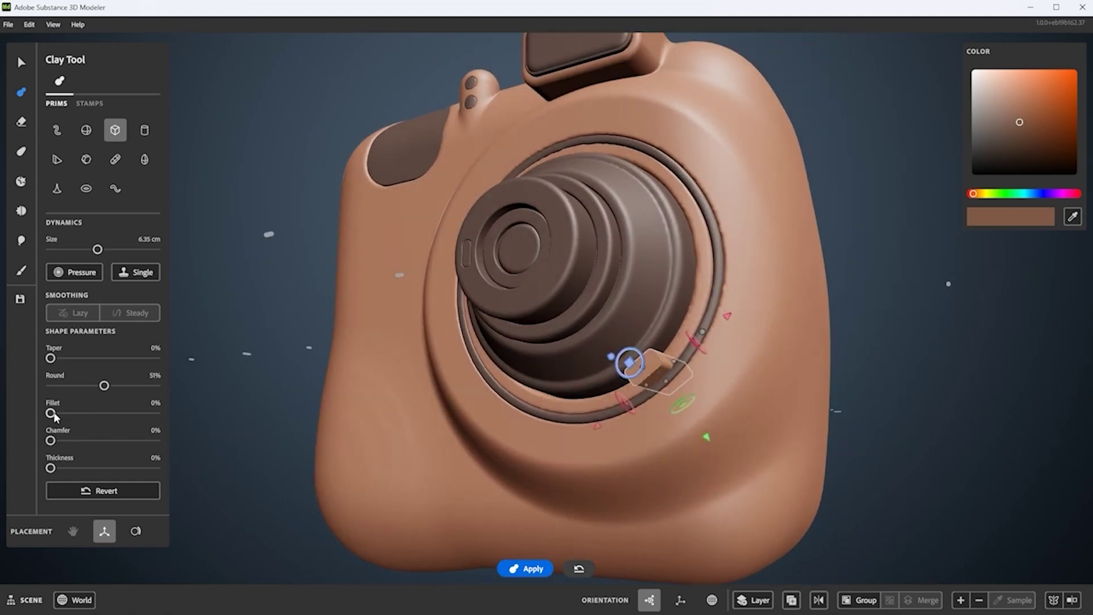
pyautogui.scroll(4, 626, 365)
pyautogui.moveTo(626, 364); pyautogui.dragTo(608, 335, button='right')
pyautogui.scroll(3, 617, 355)
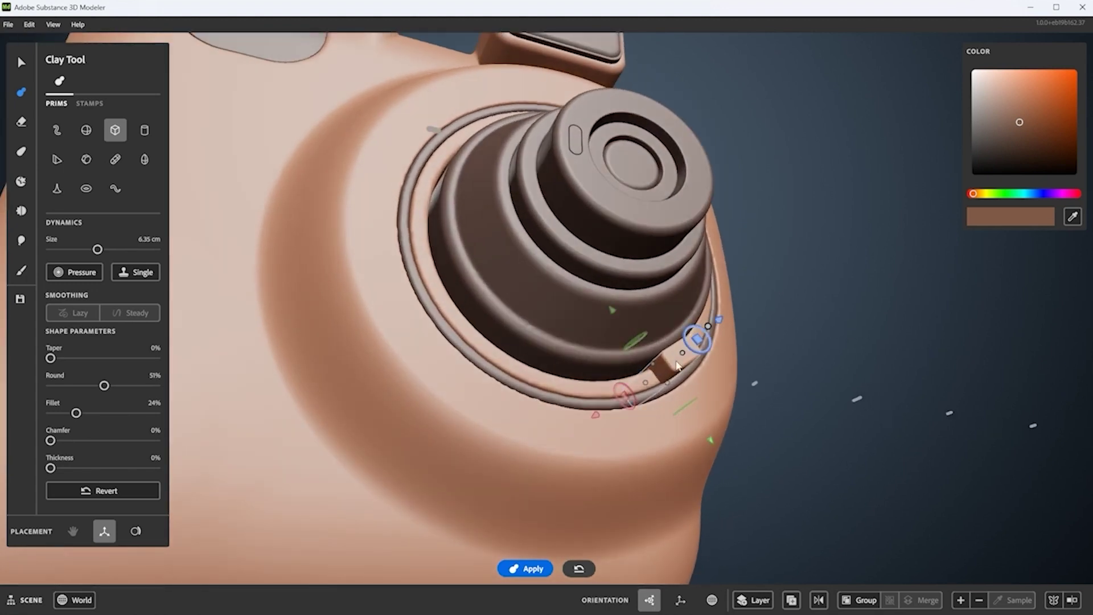
pyautogui.scroll(6, 740, 357)
pyautogui.press('e')
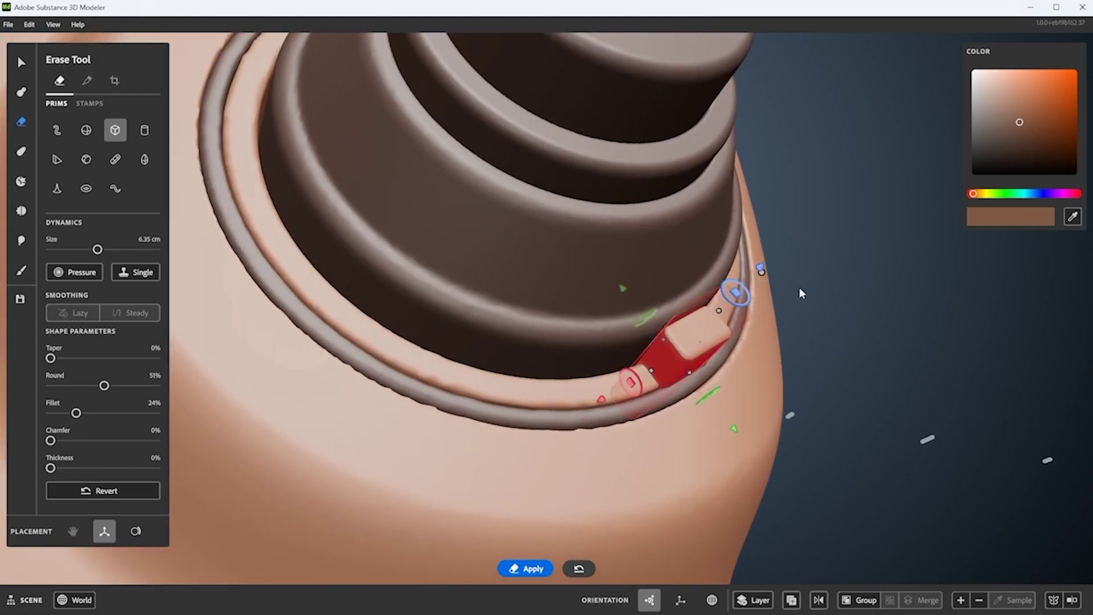
pyautogui.scroll(2, 784, 292)
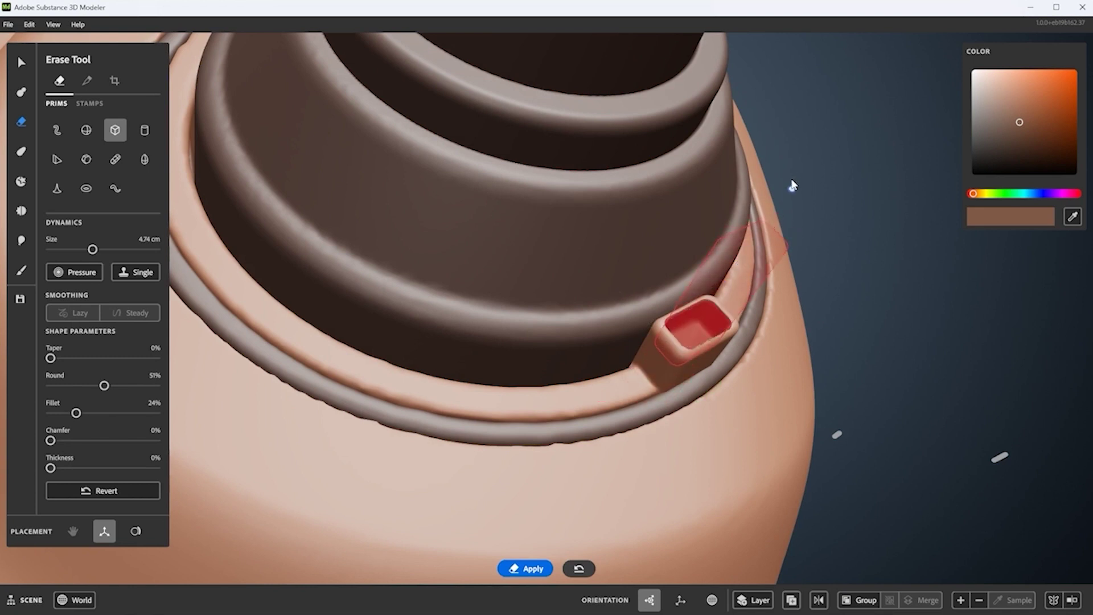
pyautogui.press('c')
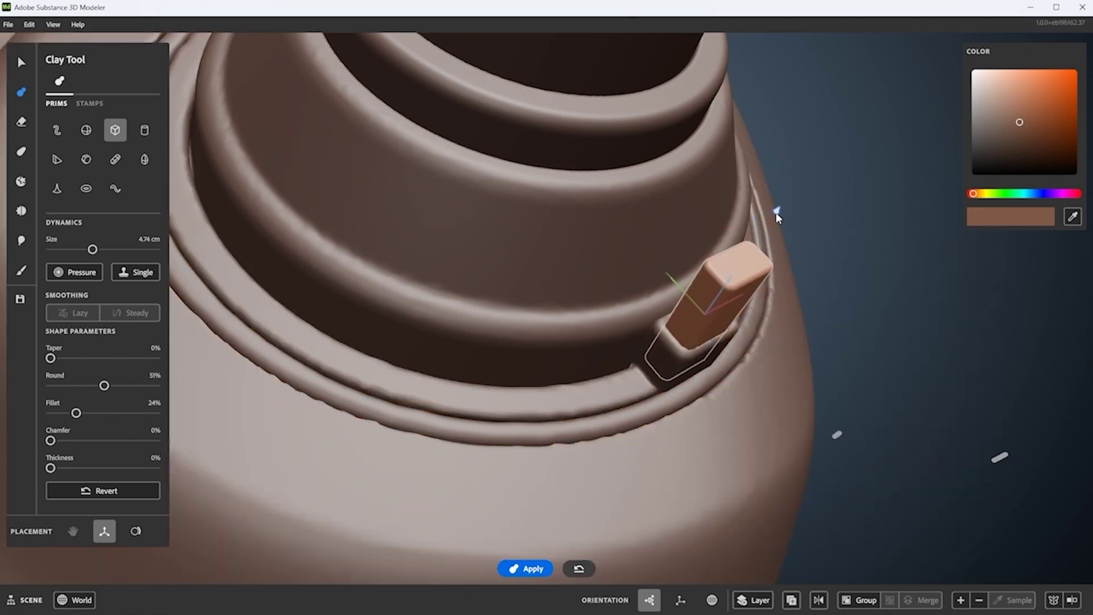
# - Increase the model's resolution with Resolution + from the actions list
pyautogui.press('space')
pyautogui.click(833, 434)
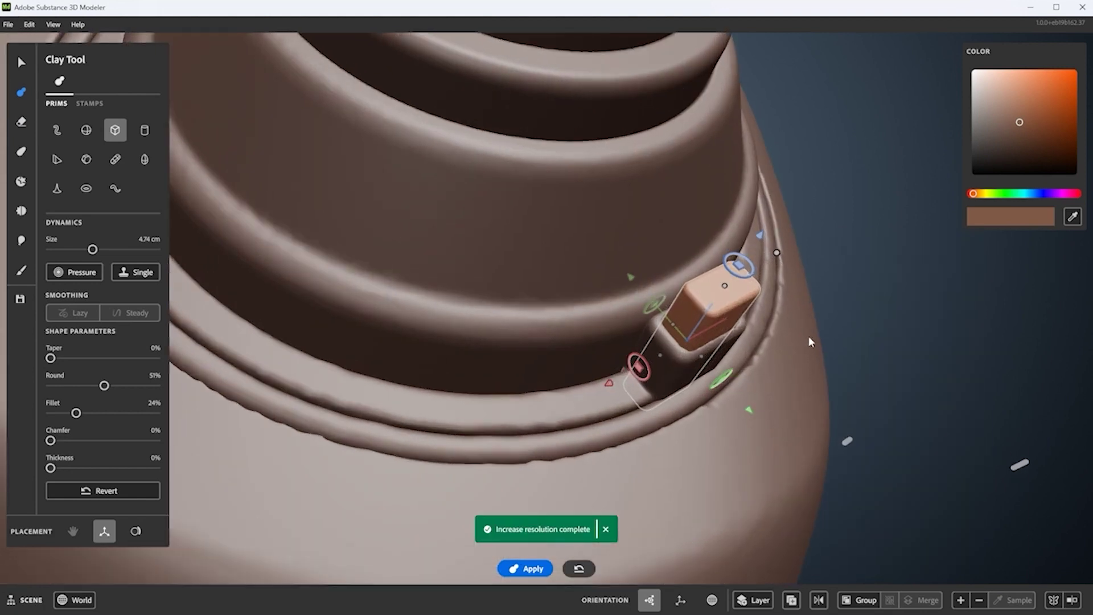
pyautogui.scroll(1, 808, 336)
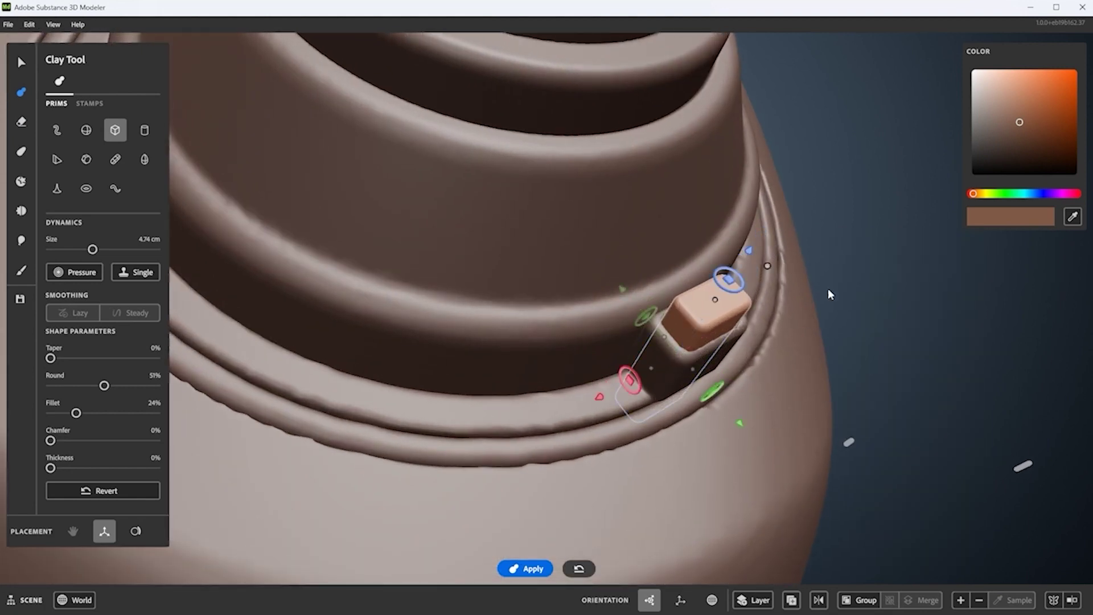
pyautogui.press('s')
pyautogui.press('c')
pyautogui.press('space')
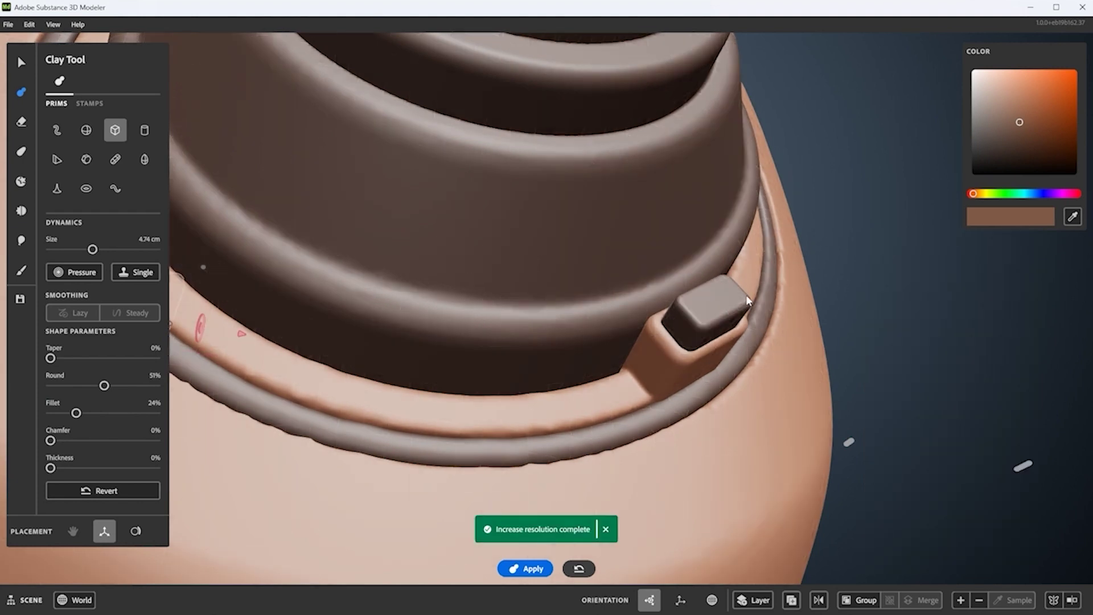
pyautogui.scroll(-10, 796, 306)
# - Place a clay cylinder on the camera front left of the lens and flatten it into a disc
pyautogui.press('s')
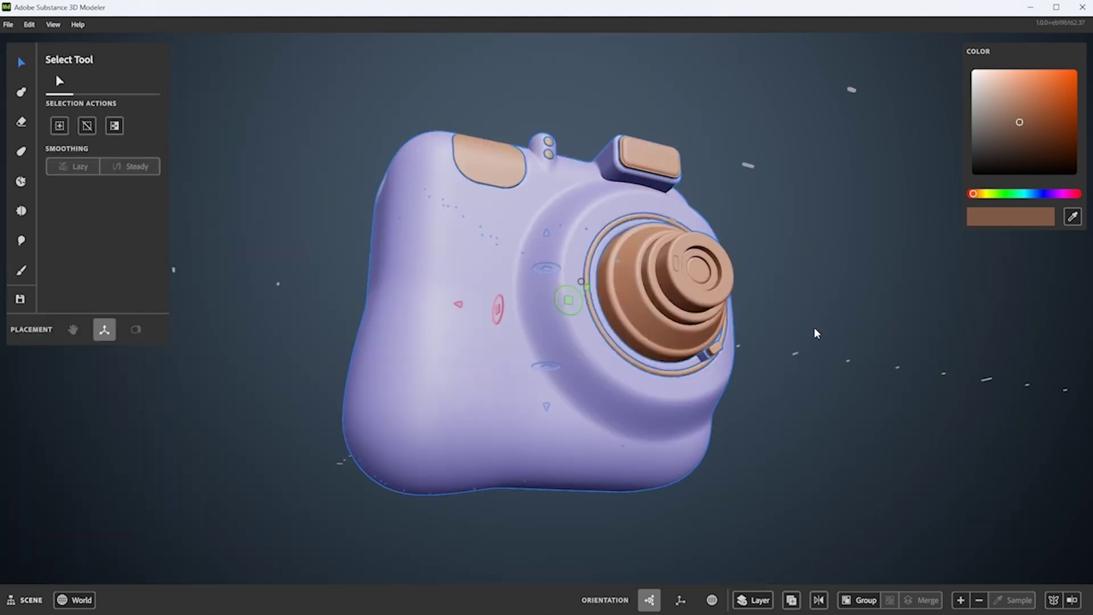
pyautogui.moveTo(758, 332); pyautogui.dragTo(675, 378, button='middle')
pyautogui.click(529, 339)
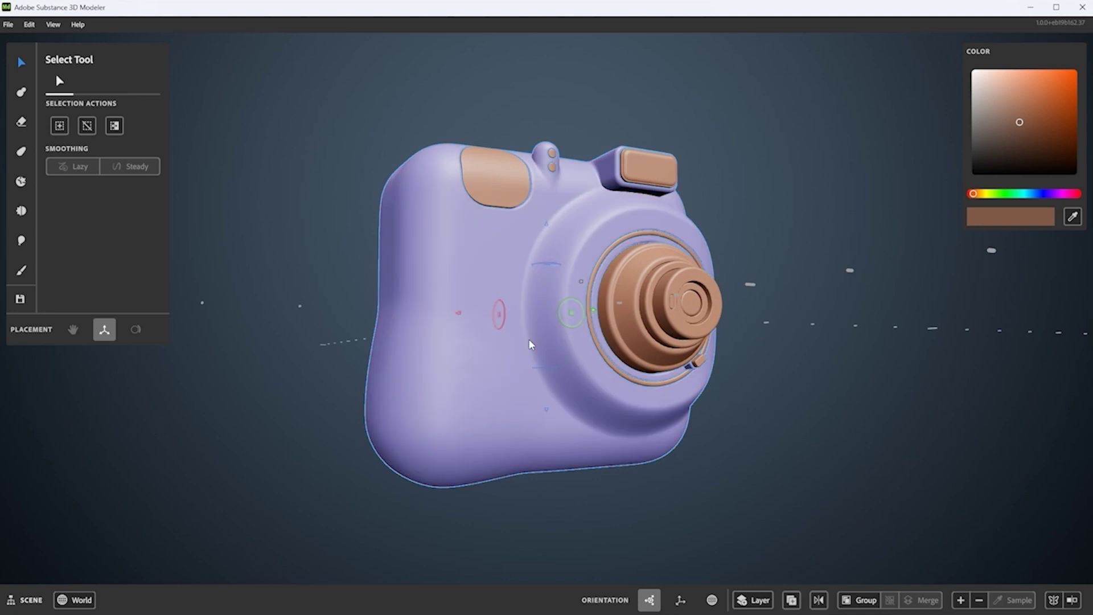
pyautogui.press('c')
pyautogui.click(145, 130)
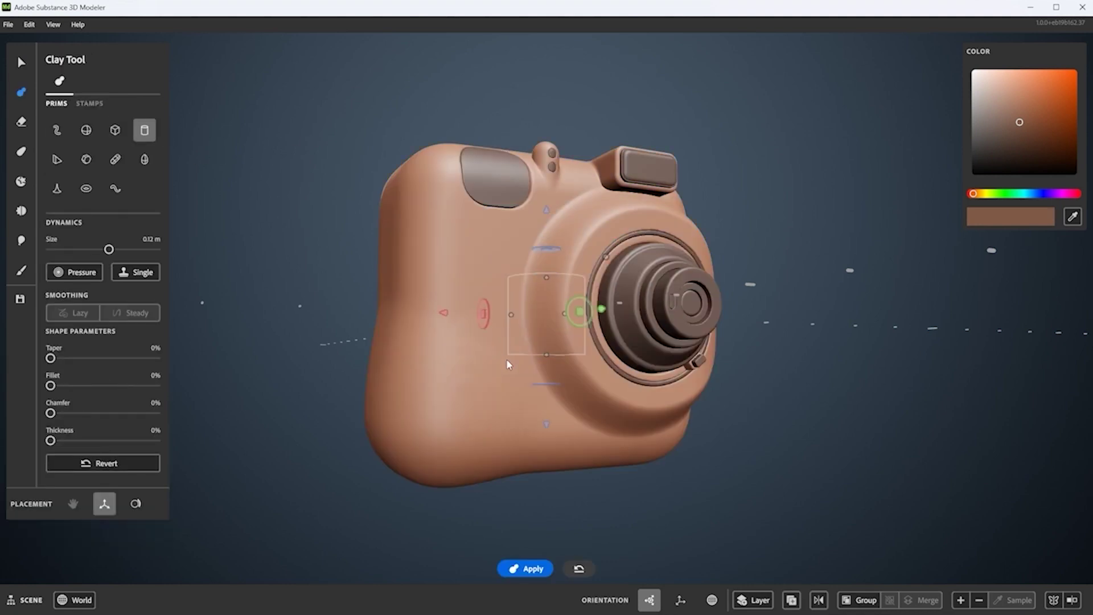
pyautogui.moveTo(509, 364); pyautogui.dragTo(501, 353)
pyautogui.moveTo(501, 353); pyautogui.dragTo(526, 196, button='middle')
pyautogui.moveTo(527, 339); pyautogui.dragTo(514, 326)
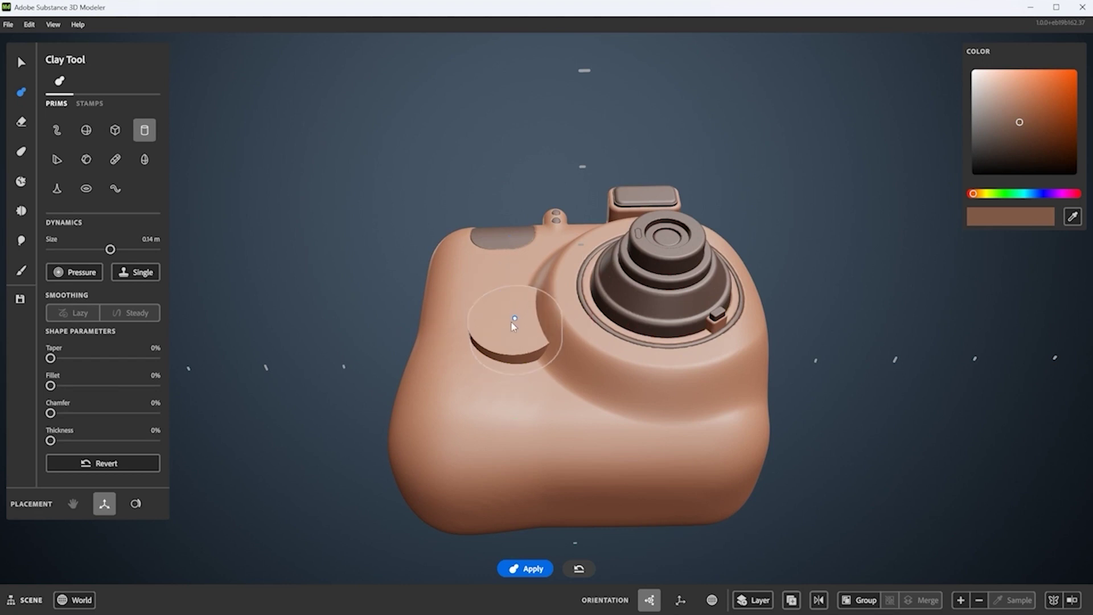
pyautogui.moveTo(506, 306); pyautogui.dragTo(636, 333, button='middle')
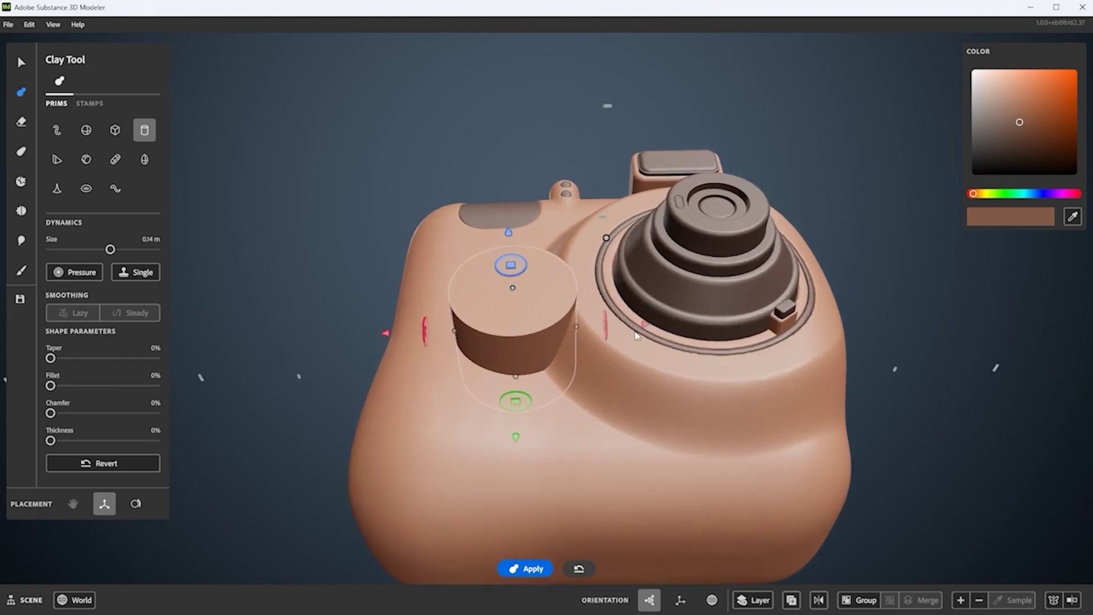
# - Turn the disc into an erase, then split cutter, apply it as a separate panel, and undo once
pyautogui.press('e')
pyautogui.moveTo(569, 329); pyautogui.dragTo(577, 386, button='middle')
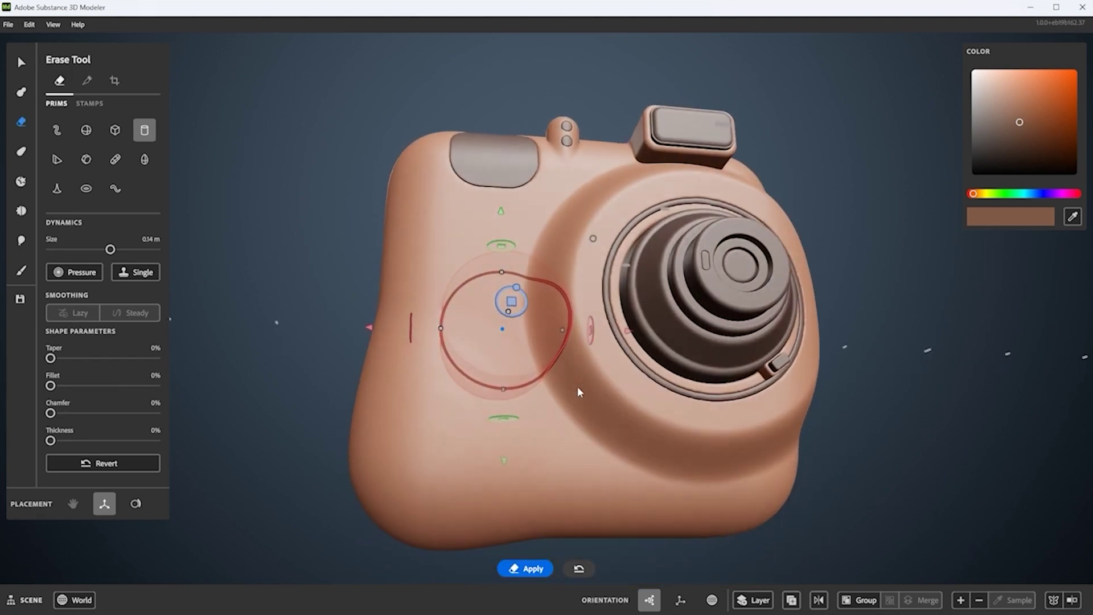
pyautogui.moveTo(499, 206)
pyautogui.mouseDown()
pyautogui.moveTo(501, 192)
pyautogui.moveTo(502, 206)
pyautogui.mouseUp()
pyautogui.moveTo(620, 327)
pyautogui.mouseDown(button='middle')
pyautogui.moveTo(528, 255)
pyautogui.moveTo(328, 258)
pyautogui.mouseUp(button='middle')
pyautogui.press('e')
pyautogui.press('Return')
pyautogui.scroll(3, 524, 339)
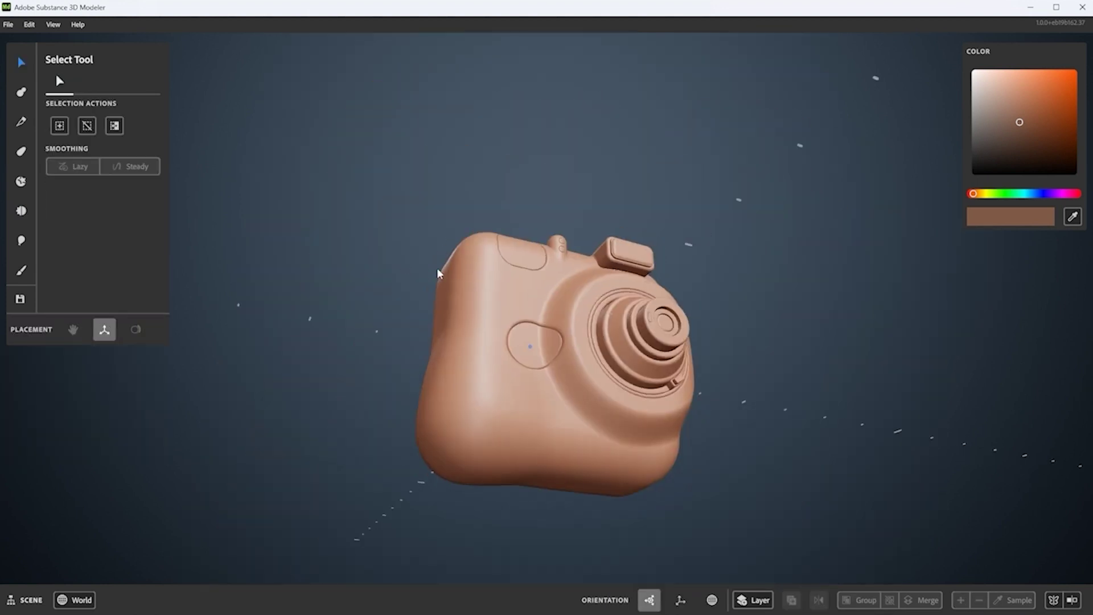
pyautogui.moveTo(439, 274); pyautogui.dragTo(537, 416, button='middle')
pyautogui.hotkey('ctrl', 'z')
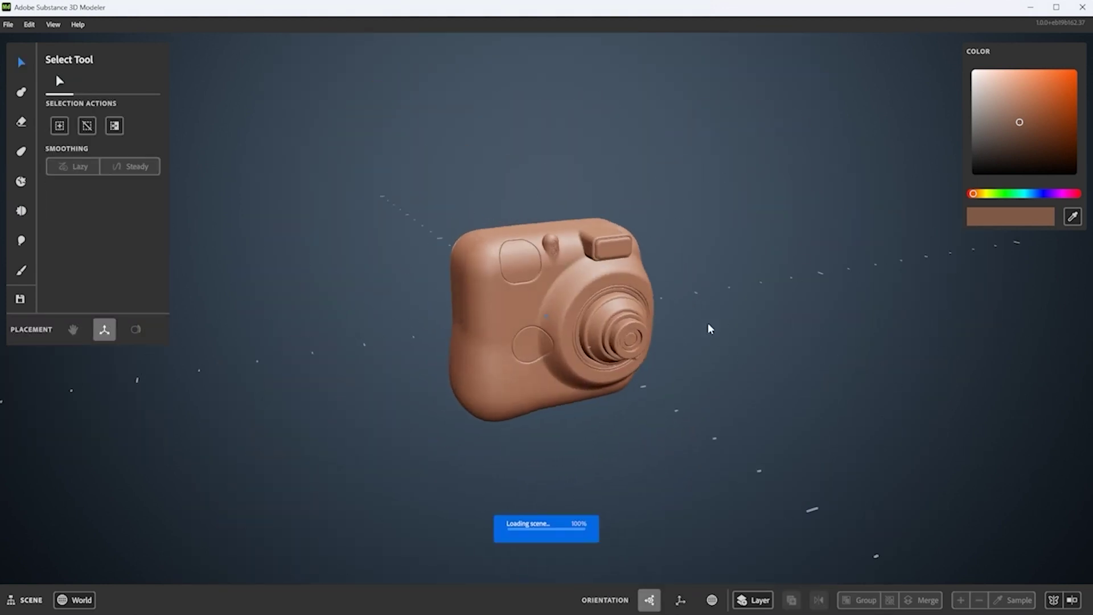
# - Place a cube at the top back corner with Round 65% and Fillet 13%, then smooth its join
pyautogui.click(630, 228)
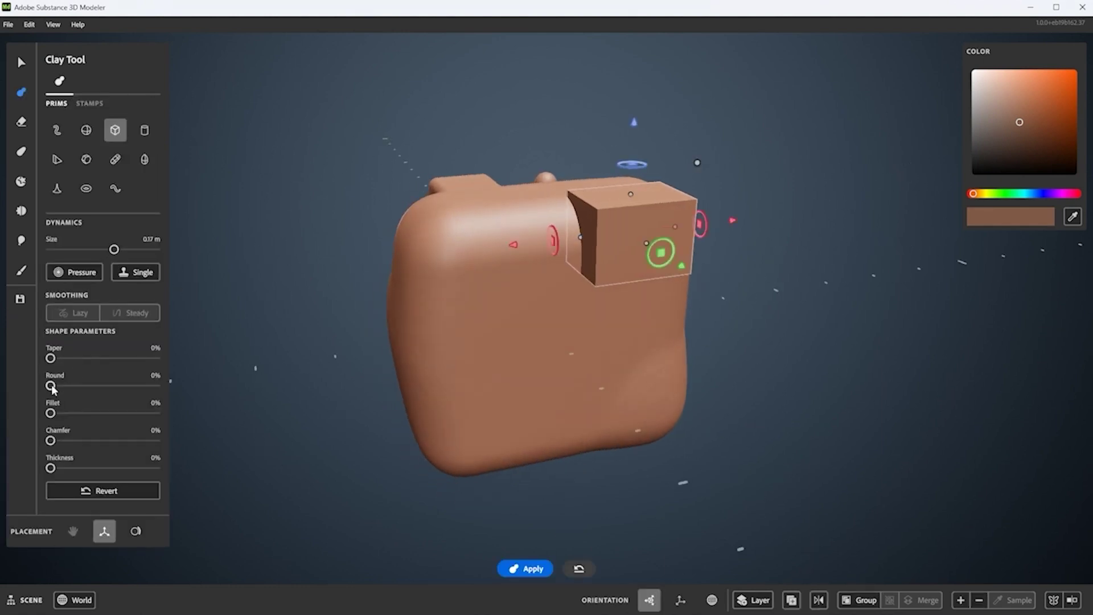
pyautogui.moveTo(50, 385); pyautogui.dragTo(119, 385)
pyautogui.moveTo(501, 256); pyautogui.dragTo(763, 263, button='right')
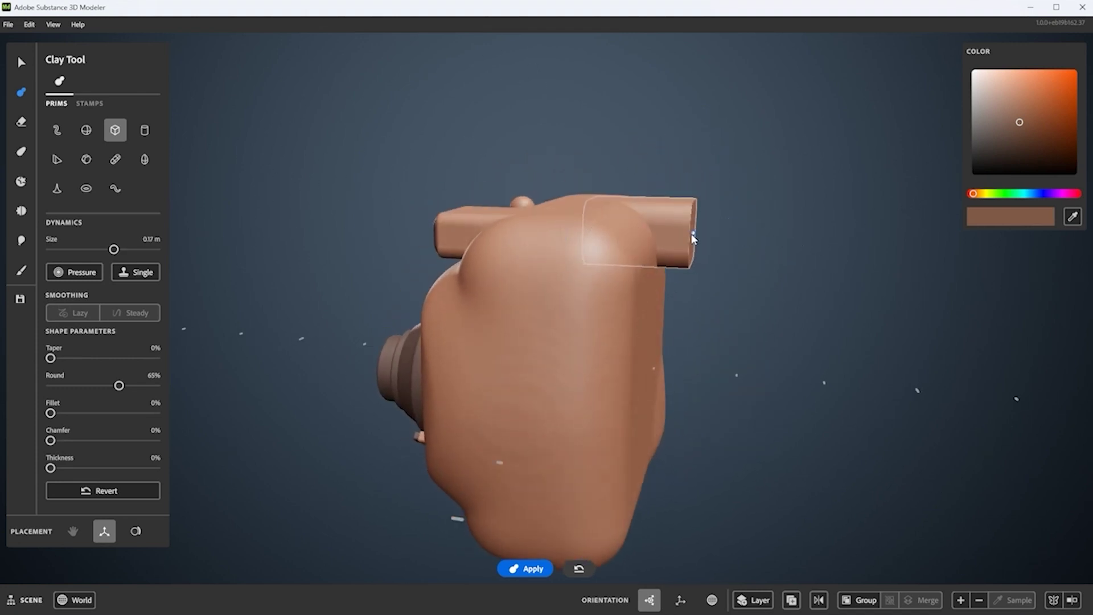
pyautogui.moveTo(686, 233); pyautogui.dragTo(689, 278, button='right')
pyautogui.moveTo(50, 413); pyautogui.dragTo(64, 413)
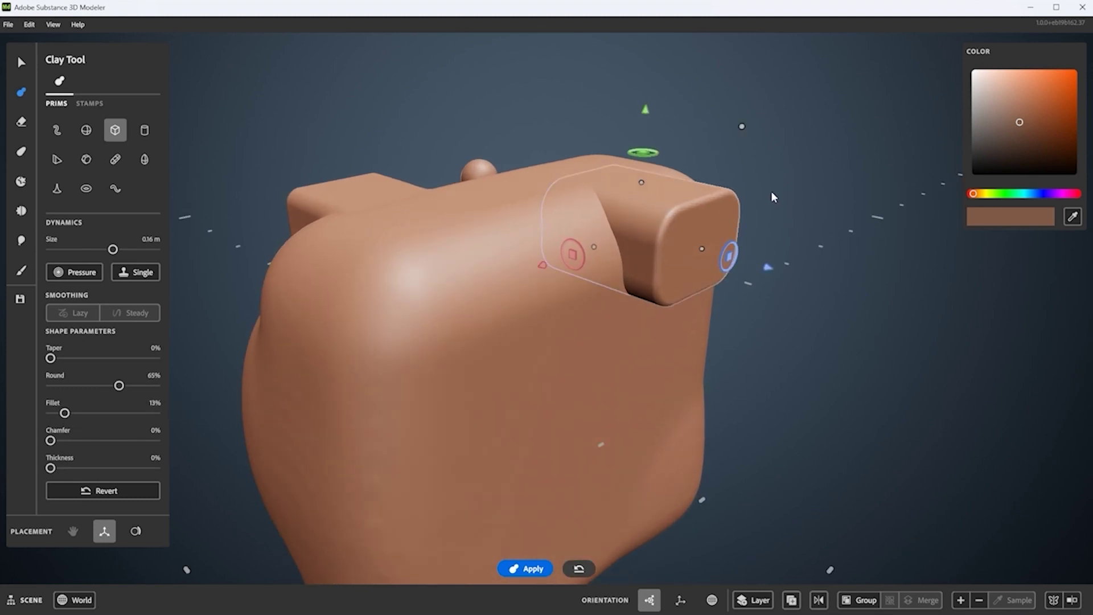
pyautogui.press('s')
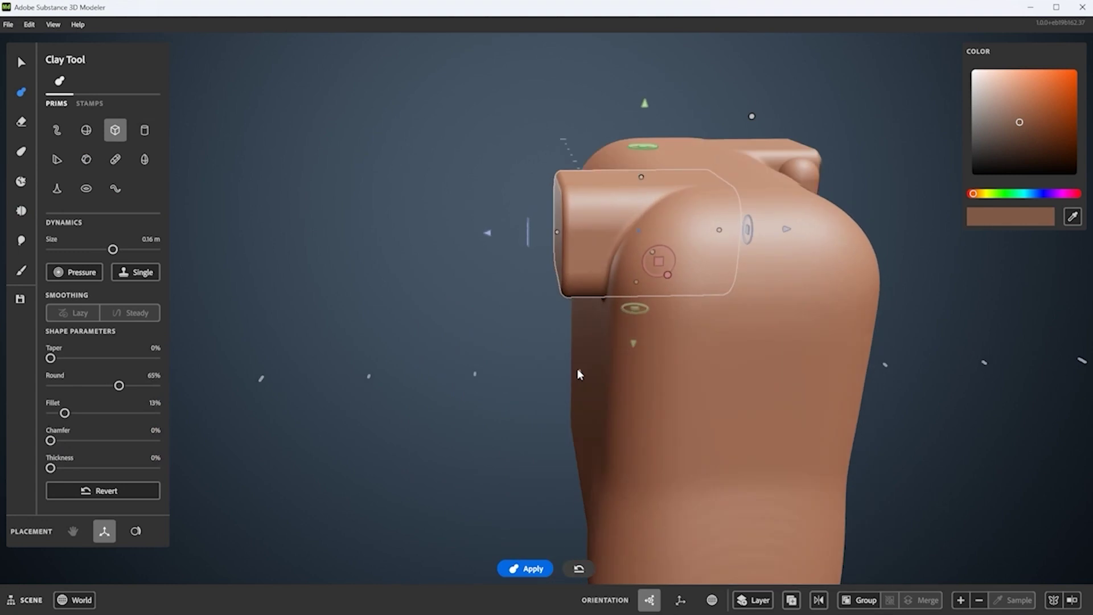
pyautogui.moveTo(577, 367); pyautogui.dragTo(747, 262, button='middle')
# - Turn the box into an eraser and extend it out from the block's end
pyautogui.press('e')
pyautogui.scroll(2, 763, 251)
pyautogui.moveTo(774, 278)
pyautogui.mouseDown()
pyautogui.moveTo(871, 313)
pyautogui.moveTo(844, 317)
pyautogui.mouseUp()
pyautogui.moveTo(843, 316)
pyautogui.mouseDown(button='middle')
pyautogui.moveTo(789, 375)
pyautogui.moveTo(585, 271)
pyautogui.moveTo(783, 322)
pyautogui.moveTo(717, 302)
pyautogui.mouseUp(button='middle')
pyautogui.scroll(2, 716, 296)
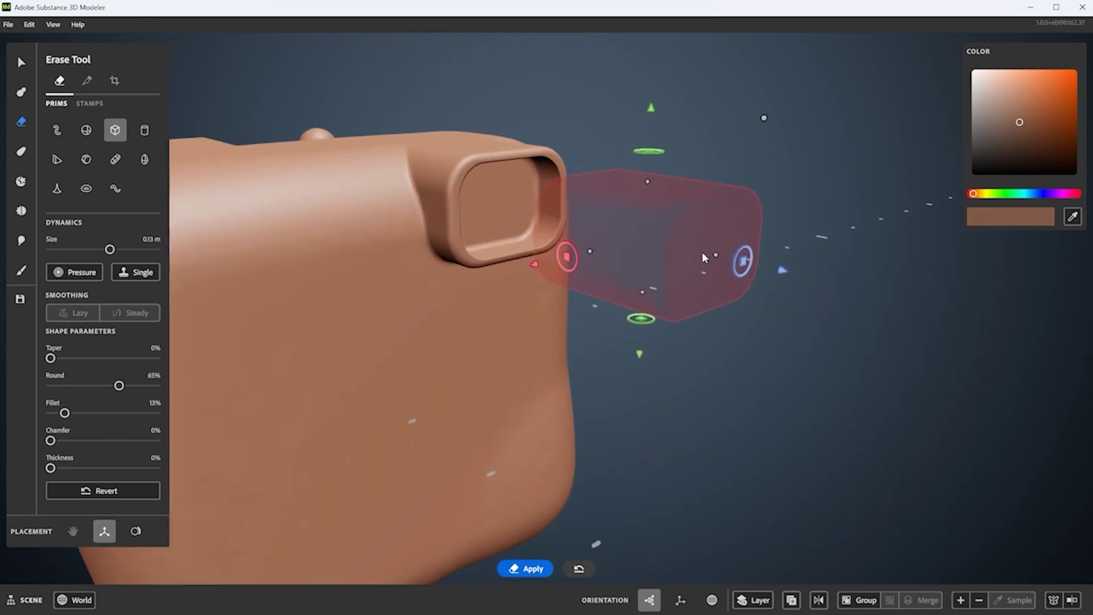
# - Switch back to clay, set a smaller inset box inside the opening, and commit it
pyautogui.press('c')
pyautogui.moveTo(703, 254); pyautogui.dragTo(555, 227)
pyautogui.rightClick(626, 202)
pyautogui.click(599, 213)
pyautogui.moveTo(529, 212); pyautogui.dragTo(545, 221)
pyautogui.press('q')
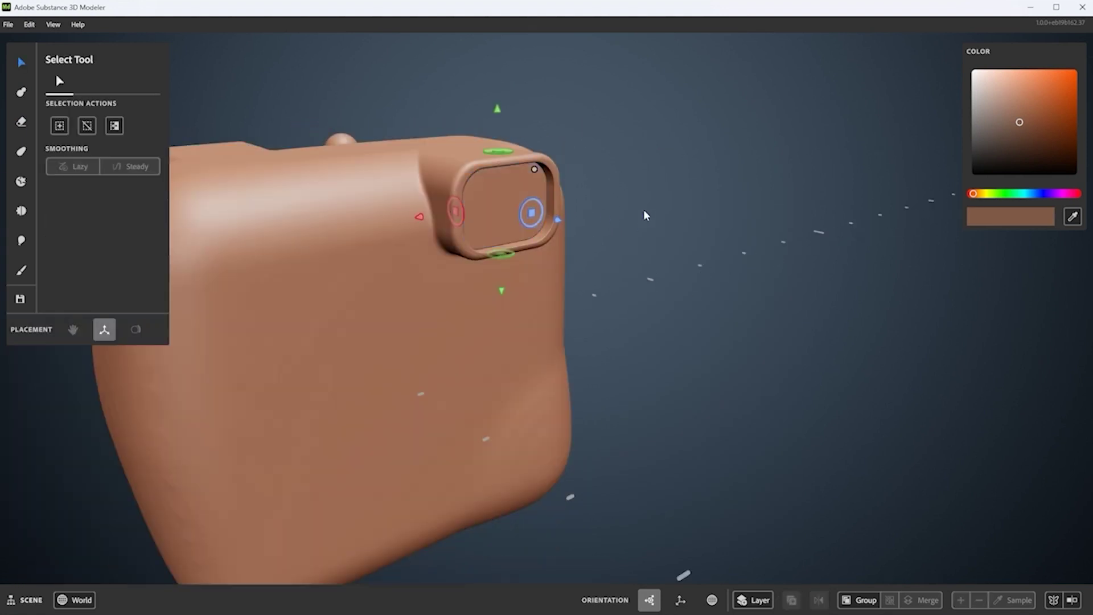
pyautogui.scroll(-5, 463, 251)
pyautogui.moveTo(462, 251); pyautogui.dragTo(689, 151, button='middle')
# - Set up a thin flat erase plane through the camera body near the back
pyautogui.hotkey('ctrl', 'z')
pyautogui.hotkey('ctrl', 'z')
pyautogui.hotkey('ctrl', 'z')
pyautogui.hotkey('ctrl', 'z')
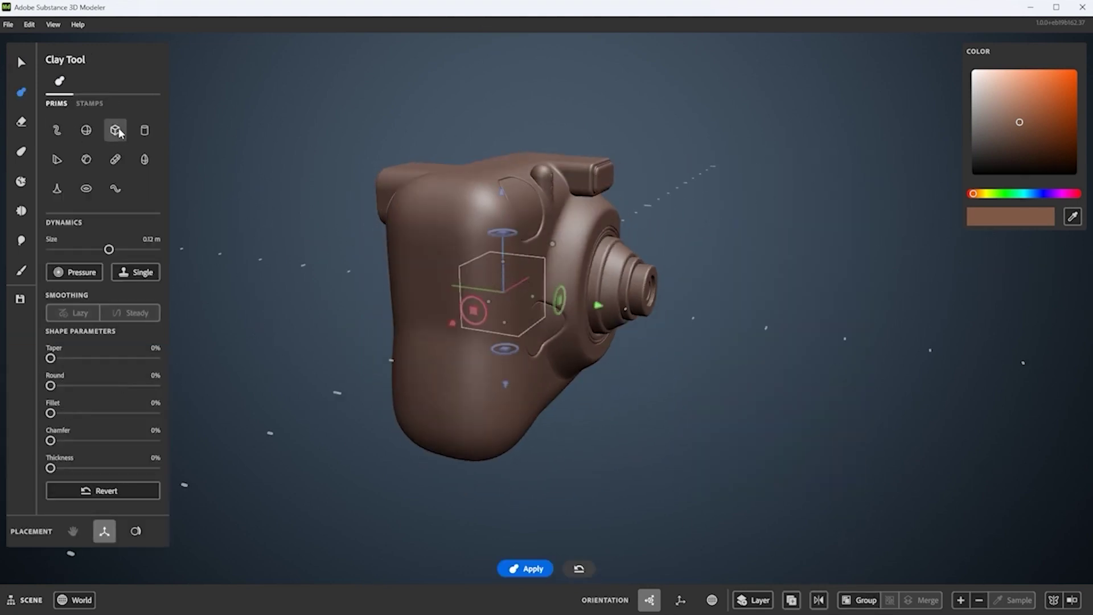
pyautogui.hotkey('ctrl', 'z')
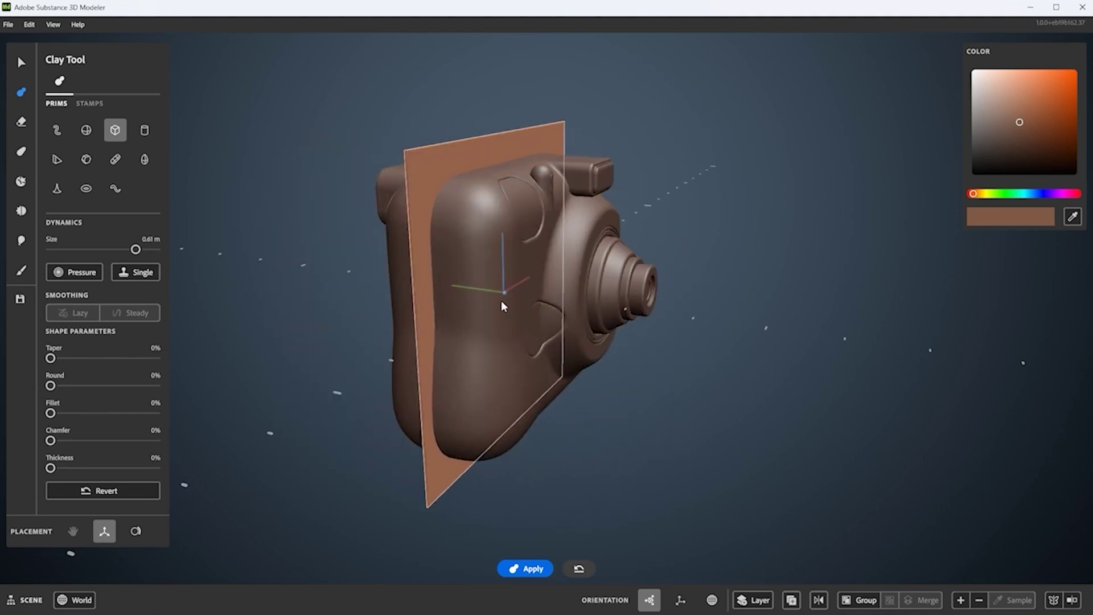
pyautogui.hotkey('ctrl', 'z')
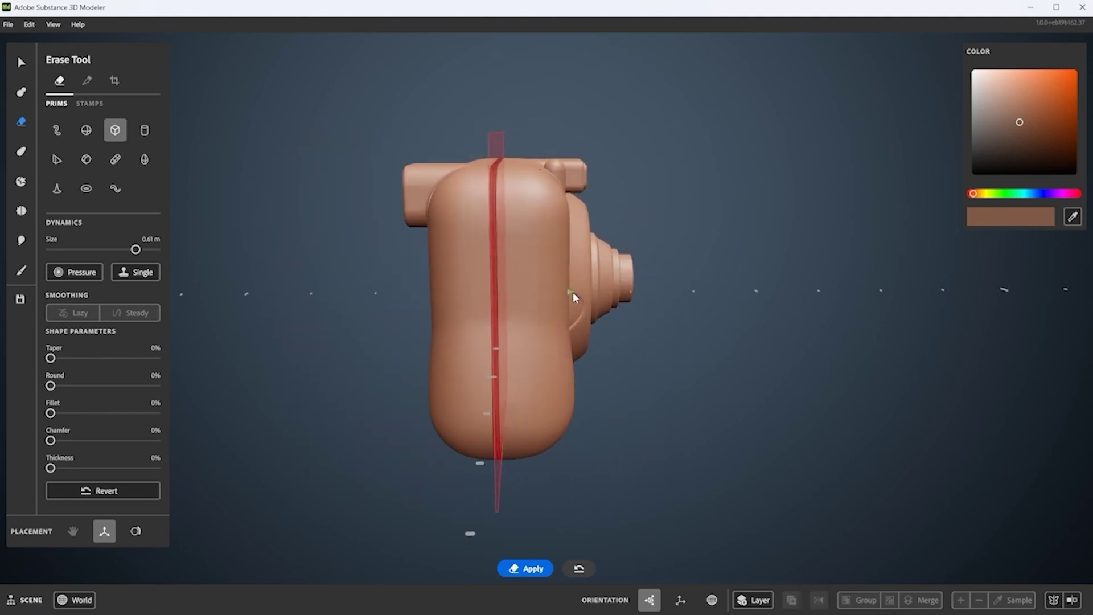
pyautogui.click(502, 292)
pyautogui.moveTo(503, 293)
pyautogui.mouseDown(button='middle')
pyautogui.moveTo(590, 332)
pyautogui.moveTo(563, 258)
pyautogui.moveTo(344, 393)
pyautogui.moveTo(273, 342)
pyautogui.mouseUp(button='middle')
# - Switch the plane to split, apply it along the body, and clear the selection
pyautogui.click(87, 81)
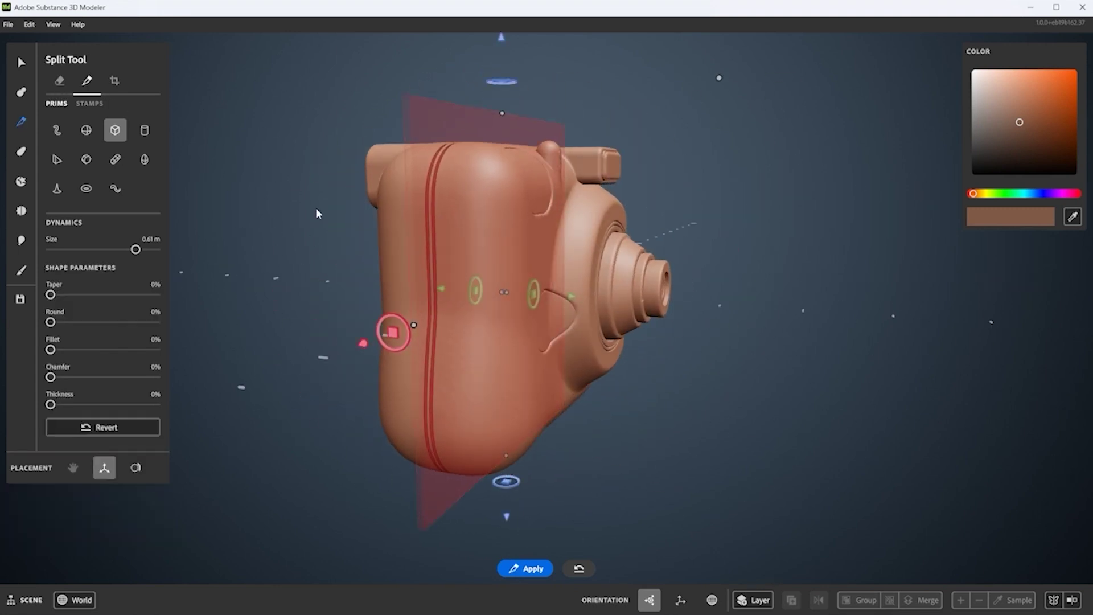
pyautogui.moveTo(468, 253); pyautogui.dragTo(479, 249, button='middle')
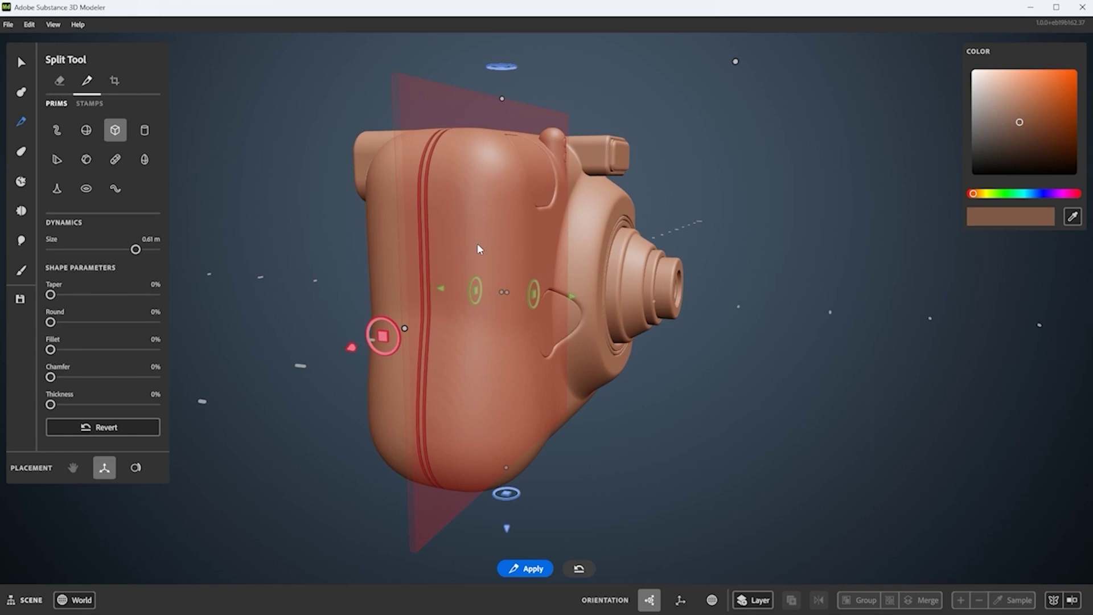
pyautogui.moveTo(571, 480); pyautogui.dragTo(510, 361, button='middle')
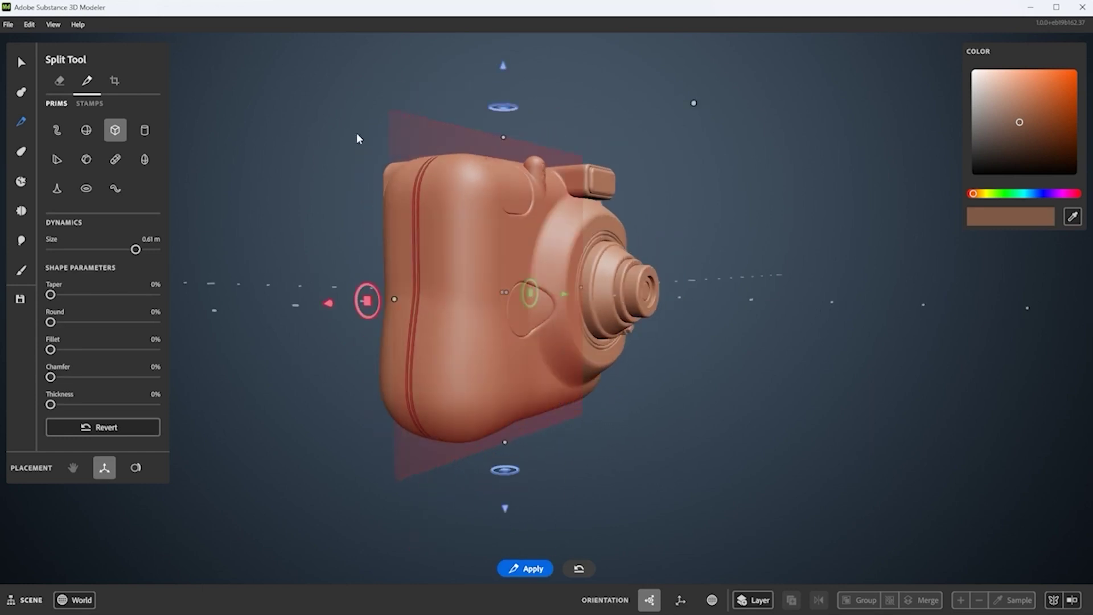
pyautogui.press('Return')
pyautogui.moveTo(383, 186); pyautogui.dragTo(567, 353, button='middle')
pyautogui.press('Escape')
pyautogui.scroll(4, 517, 313)
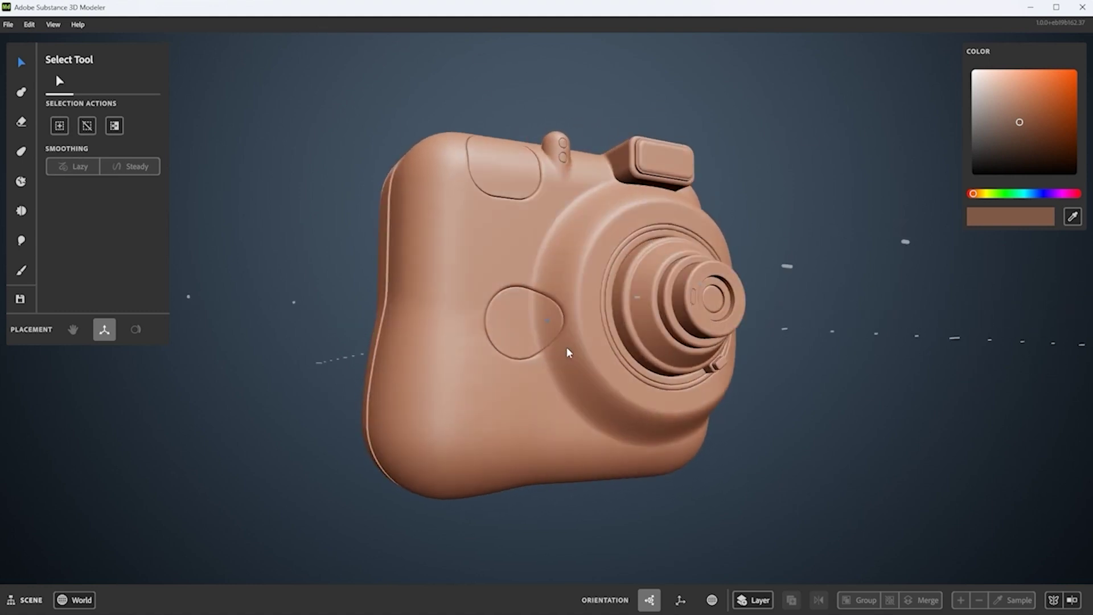
# - Paint-select the whole round front panel beside the lens
pyautogui.scroll(2, 518, 306)
pyautogui.click(517, 306)
pyautogui.scroll(3, 518, 306)
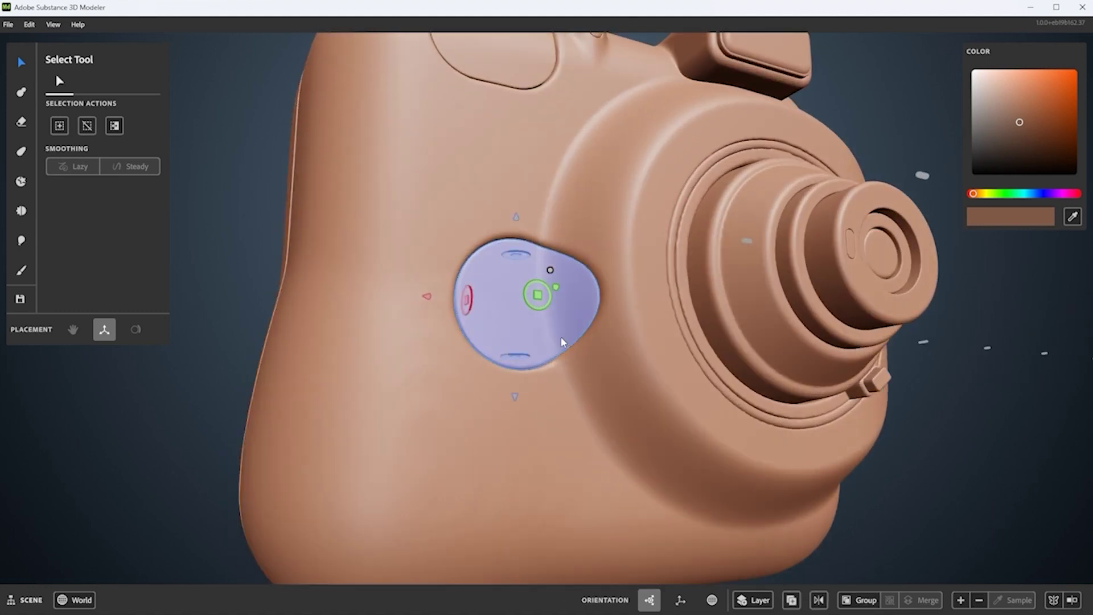
pyautogui.moveTo(553, 324)
pyautogui.mouseDown()
pyautogui.moveTo(571, 302)
pyautogui.moveTo(560, 306)
pyautogui.moveTo(558, 290)
pyautogui.moveTo(574, 290)
pyautogui.moveTo(493, 320)
pyautogui.mouseUp()
pyautogui.moveTo(494, 320); pyautogui.dragTo(641, 400, button='middle')
# - Set the front panel to cut into the body, apply the boolean, then select the recess blob
pyautogui.rightClick(601, 308)
pyautogui.click(646, 463)
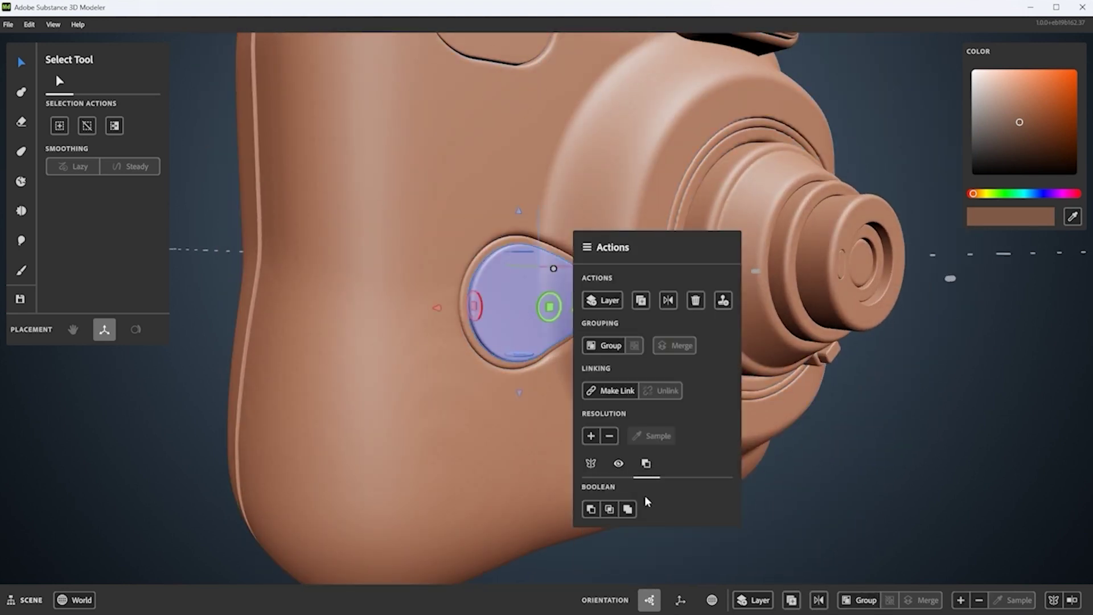
pyautogui.click(590, 509)
pyautogui.click(603, 534)
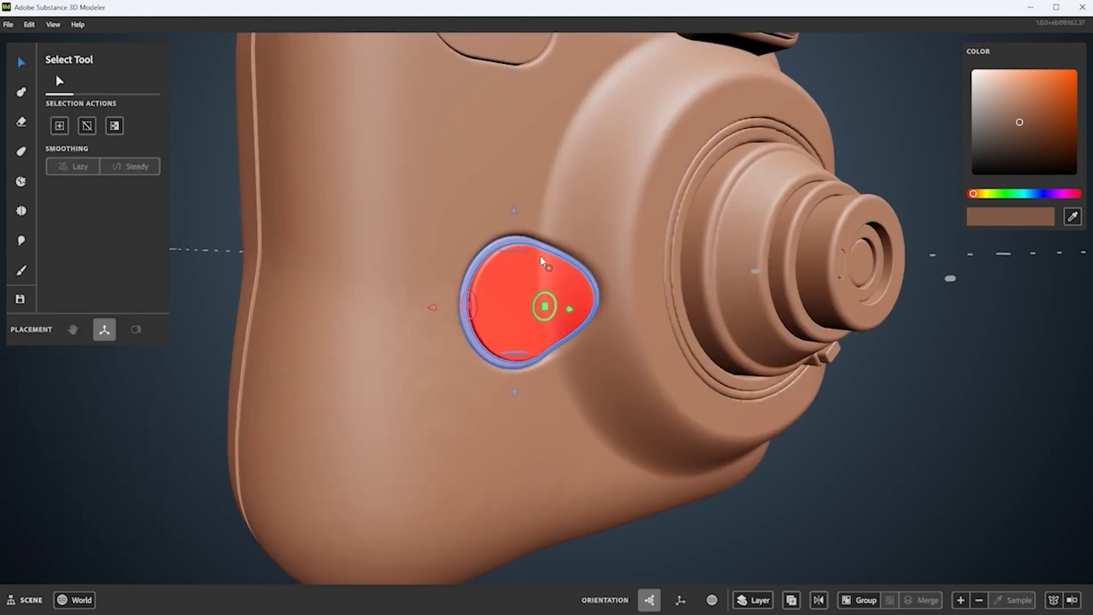
pyautogui.rightClick(540, 260)
pyautogui.click(665, 506)
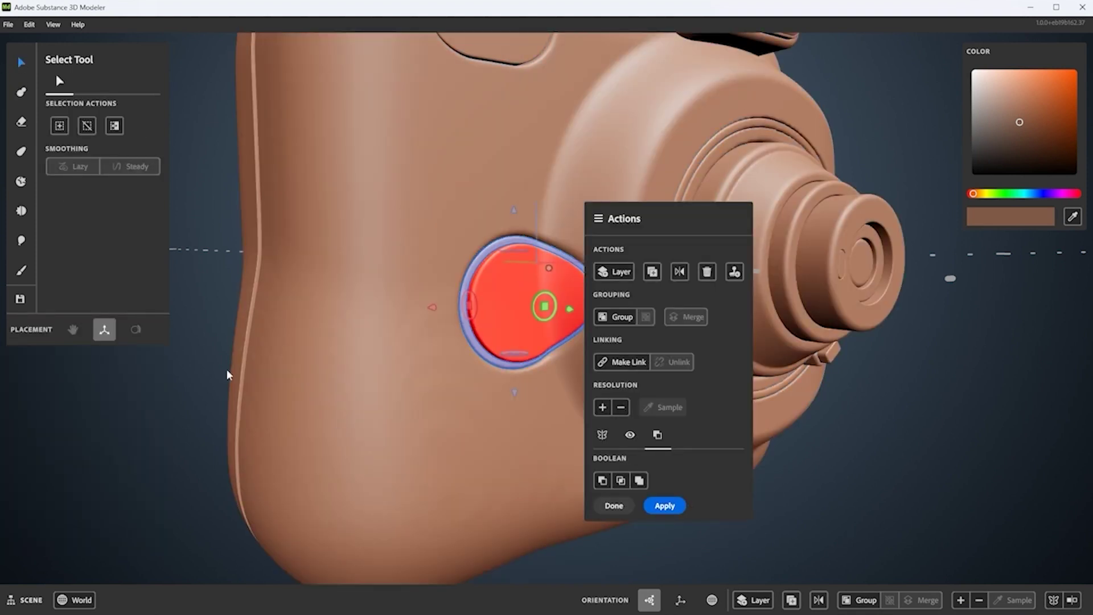
pyautogui.click(549, 305)
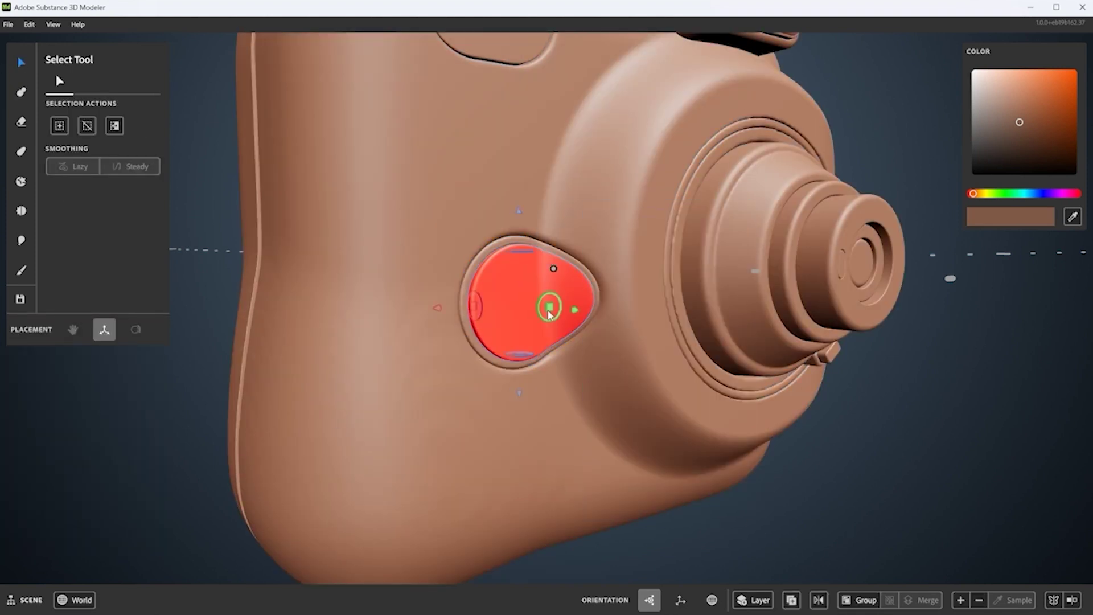
pyautogui.click(581, 313)
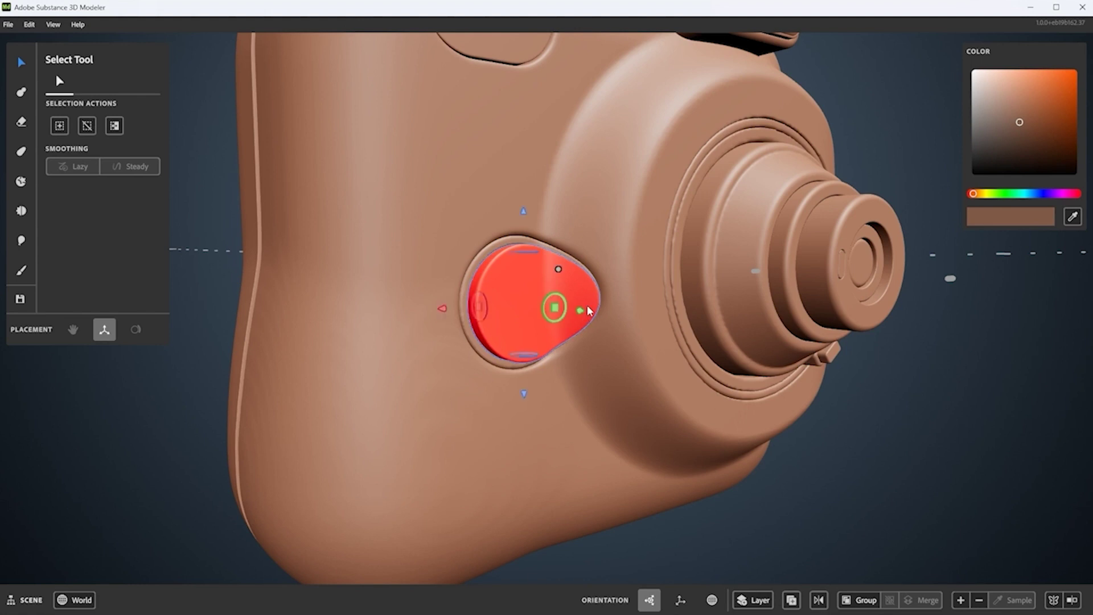
# - Set the recess blob to Boolean Subtract, then sink and tilt it into the recess
pyautogui.rightClick(543, 292)
pyautogui.click(655, 506)
pyautogui.click(696, 532)
pyautogui.scroll(-5, 496, 377)
pyautogui.moveTo(495, 377); pyautogui.dragTo(505, 254, button='middle')
pyautogui.scroll(5, 524, 279)
pyautogui.click(544, 303)
pyautogui.moveTo(544, 303); pyautogui.dragTo(538, 295, button='middle')
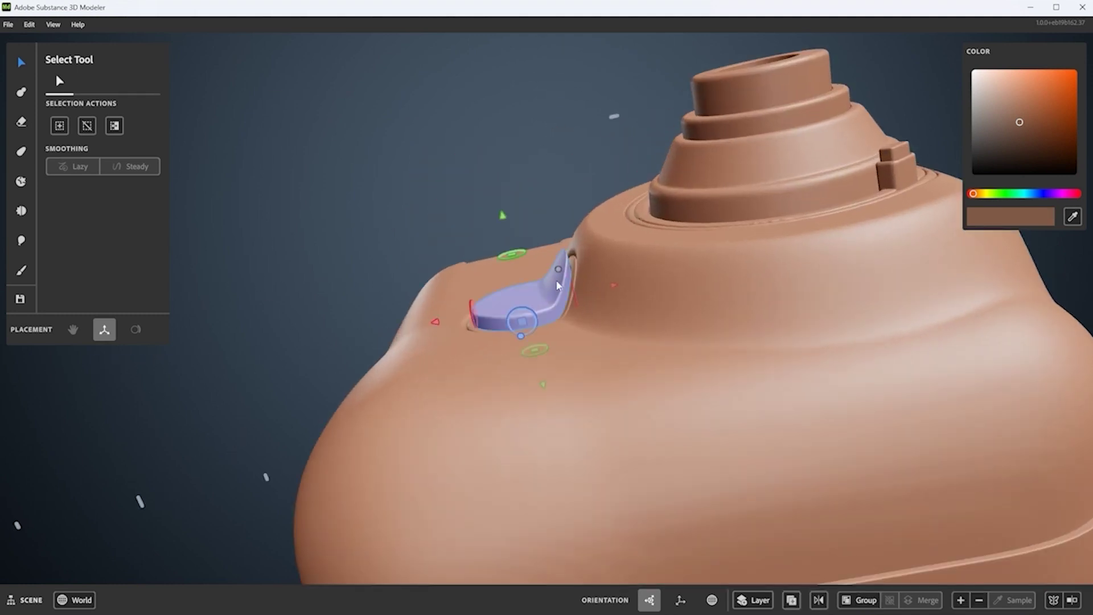
pyautogui.moveTo(537, 295); pyautogui.dragTo(643, 212)
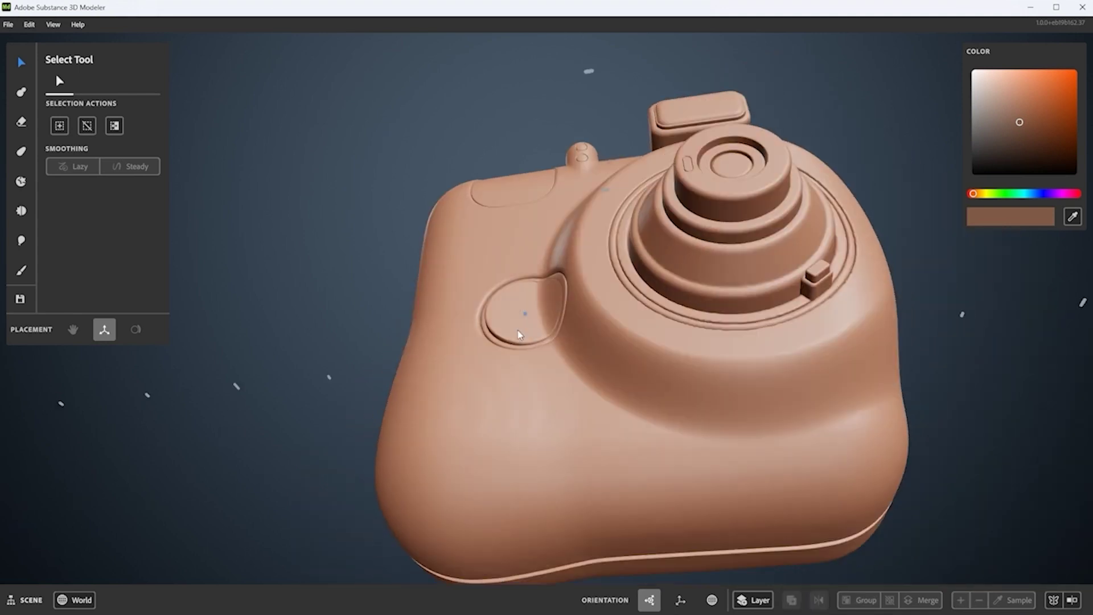
pyautogui.moveTo(712, 421); pyautogui.dragTo(579, 365, button='middle')
# - Place a Cylinder clay prim on the camera's back, shrunk to 1.63 cm
pyautogui.moveTo(535, 338); pyautogui.dragTo(464, 254, button='middle')
pyautogui.press('c')
pyautogui.click(464, 254)
pyautogui.click(144, 130)
pyautogui.click(532, 259)
pyautogui.scroll(5, 582, 230)
pyautogui.moveTo(582, 230); pyautogui.dragTo(604, 266, button='middle')
pyautogui.keyDown('ctrl'); pyautogui.scroll(-2, 584, 218); pyautogui.keyUp('ctrl')
pyautogui.scroll(2, 533, 294)
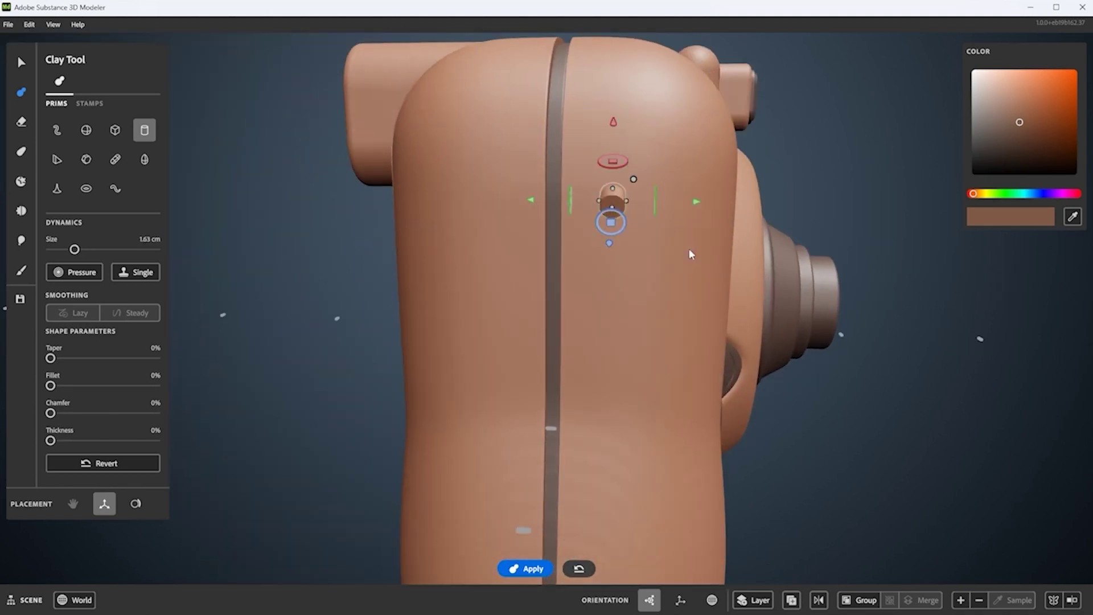
# - Increase the mesh resolution from the object actions
pyautogui.moveTo(689, 248); pyautogui.dragTo(568, 243, button='middle')
pyautogui.moveTo(625, 216); pyautogui.dragTo(749, 226, button='middle')
pyautogui.scroll(5, 684, 278)
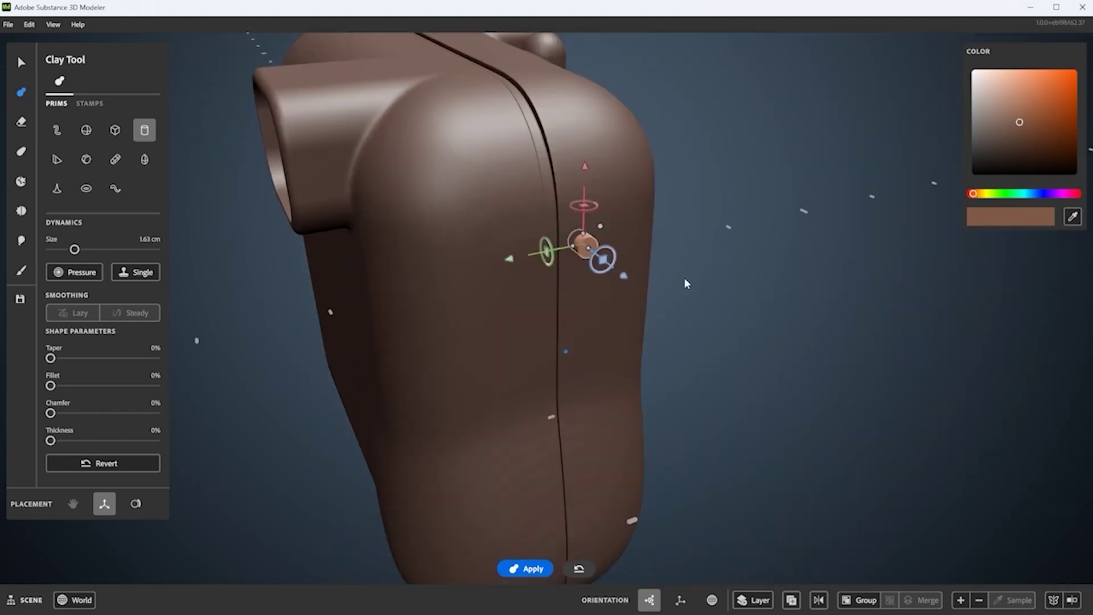
pyautogui.rightClick(743, 342)
pyautogui.click(749, 417)
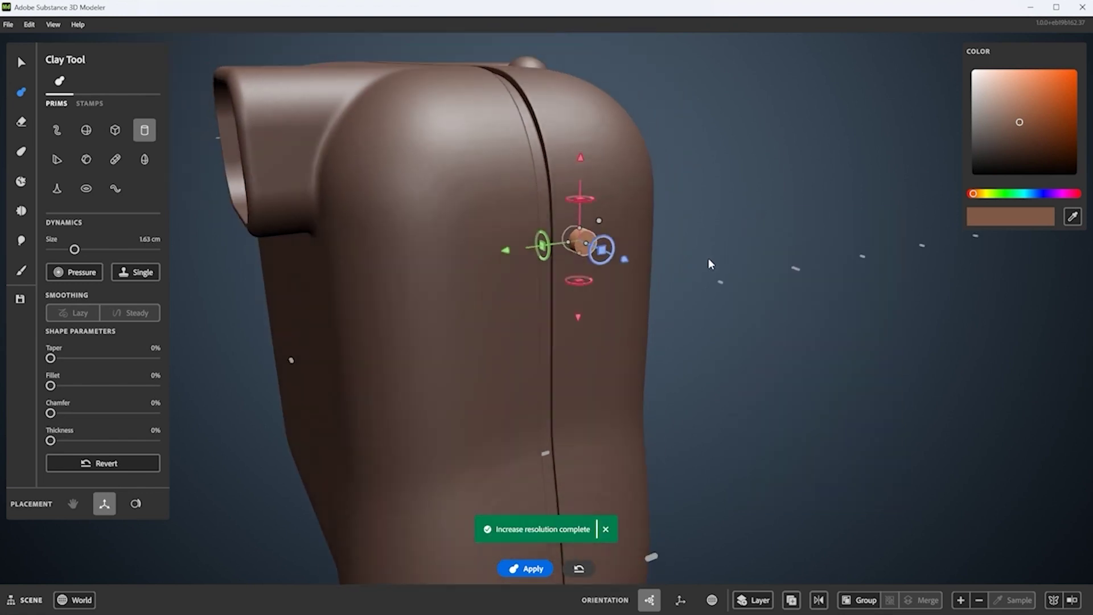
# - Add more cylinders along the back seam, moving one up the camera's back
pyautogui.moveTo(701, 253)
pyautogui.mouseDown(button='middle')
pyautogui.moveTo(732, 266)
pyautogui.moveTo(678, 273)
pyautogui.moveTo(650, 251)
pyautogui.moveTo(561, 251)
pyautogui.mouseUp(button='middle')
pyautogui.moveTo(519, 212); pyautogui.dragTo(499, 187, button='middle')
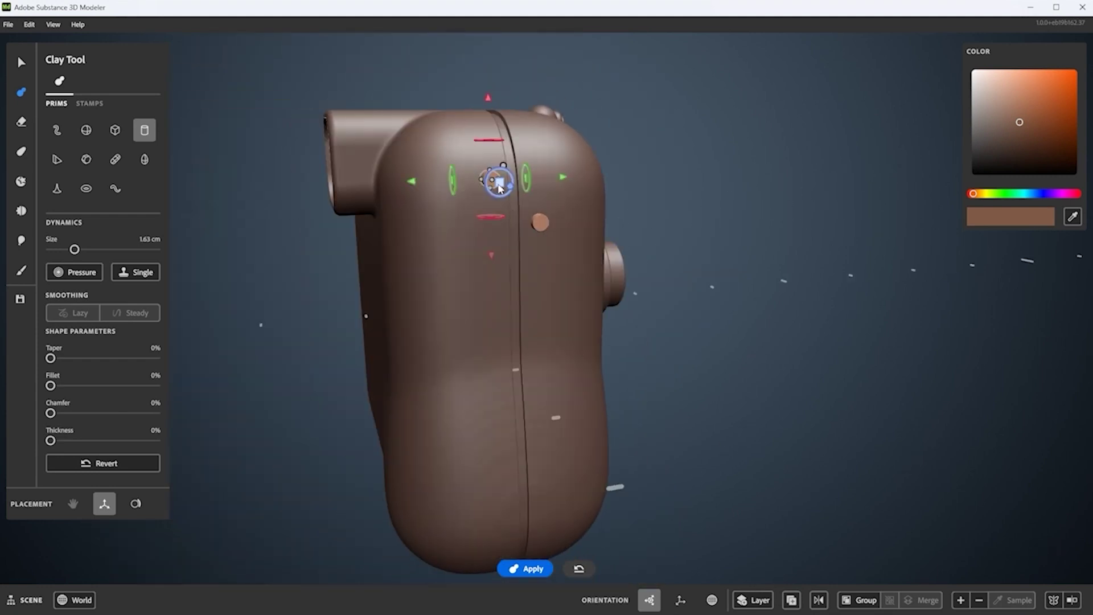
pyautogui.click(503, 478)
pyautogui.moveTo(512, 501); pyautogui.dragTo(591, 484, button='middle')
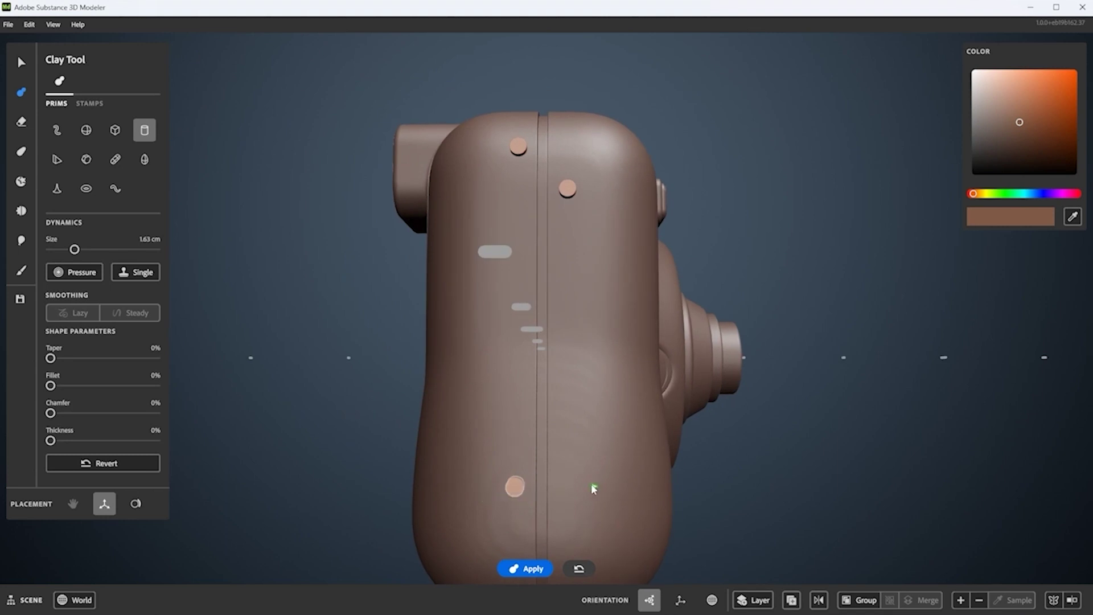
pyautogui.moveTo(512, 490); pyautogui.dragTo(562, 329)
pyautogui.moveTo(606, 346); pyautogui.dragTo(652, 216, button='middle')
# - Set the four cylinders to Boolean Subtract and apply the boolean across the whole model
pyautogui.press('s')
pyautogui.rightClick(654, 215)
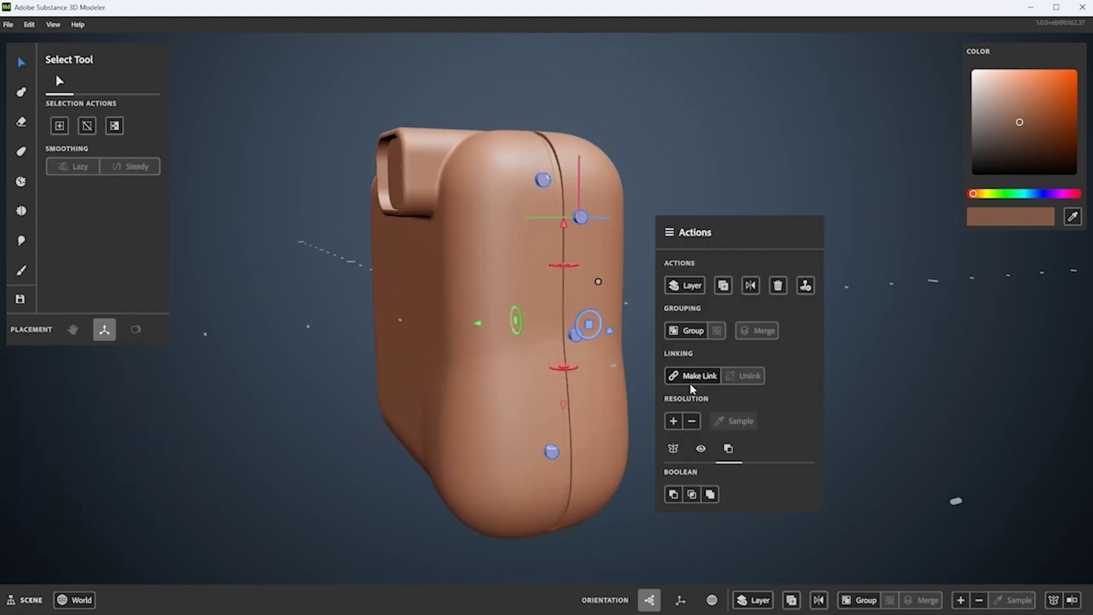
pyautogui.click(673, 494)
pyautogui.hotkey('ctrl', 'a')
pyautogui.rightClick(674, 207)
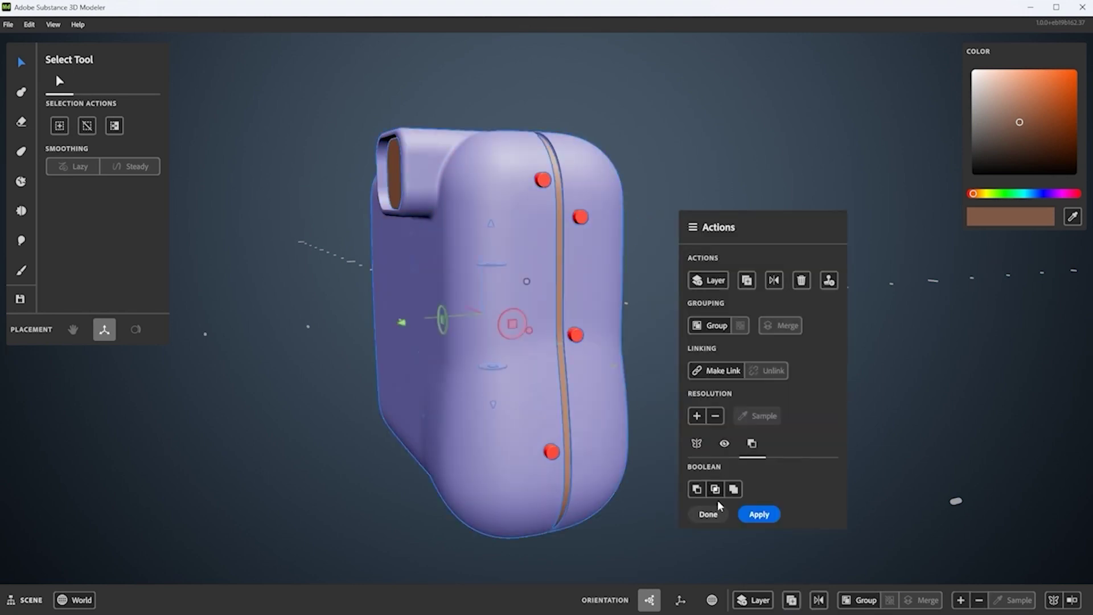
pyautogui.click(759, 515)
pyautogui.moveTo(695, 169); pyautogui.dragTo(471, 194, button='middle')
# - Add a new layer and place a clay cylinder disc at one back hole
pyautogui.rightClick(471, 194)
pyautogui.click(475, 225)
pyautogui.scroll(5, 630, 305)
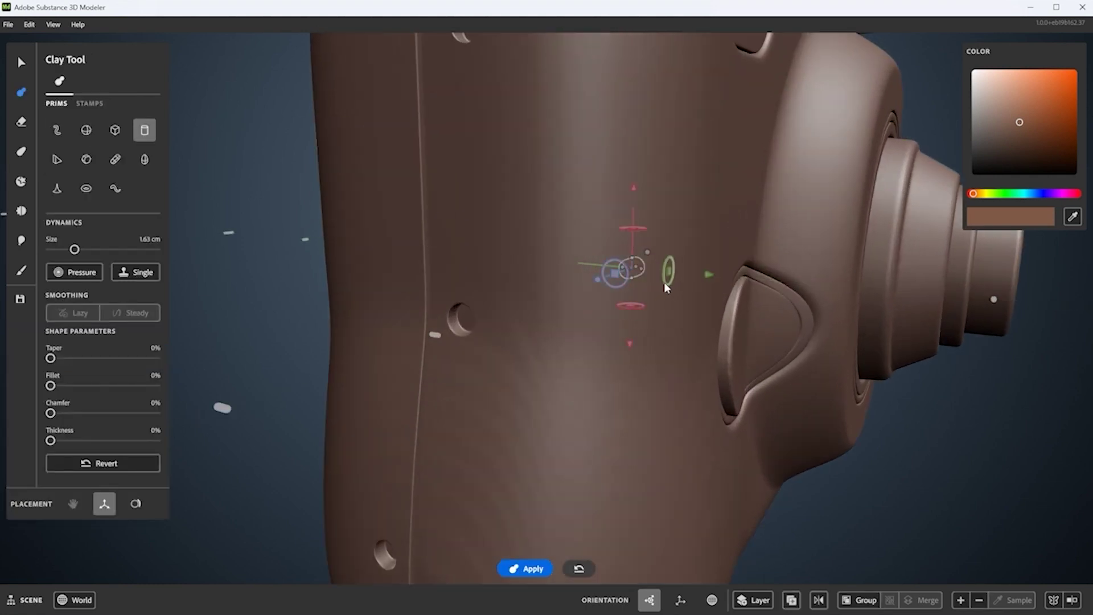
pyautogui.click(464, 318)
pyautogui.moveTo(446, 380); pyautogui.dragTo(452, 327, button='middle')
pyautogui.moveTo(452, 327); pyautogui.dragTo(520, 312)
pyautogui.moveTo(520, 312); pyautogui.dragTo(677, 332, button='middle')
pyautogui.moveTo(563, 324); pyautogui.dragTo(128, 331, button='middle')
# - Round the disc's edges with a 58% fillet and raise its mesh resolution
pyautogui.moveTo(51, 387); pyautogui.dragTo(111, 386)
pyautogui.moveTo(365, 398); pyautogui.dragTo(418, 386, button='middle')
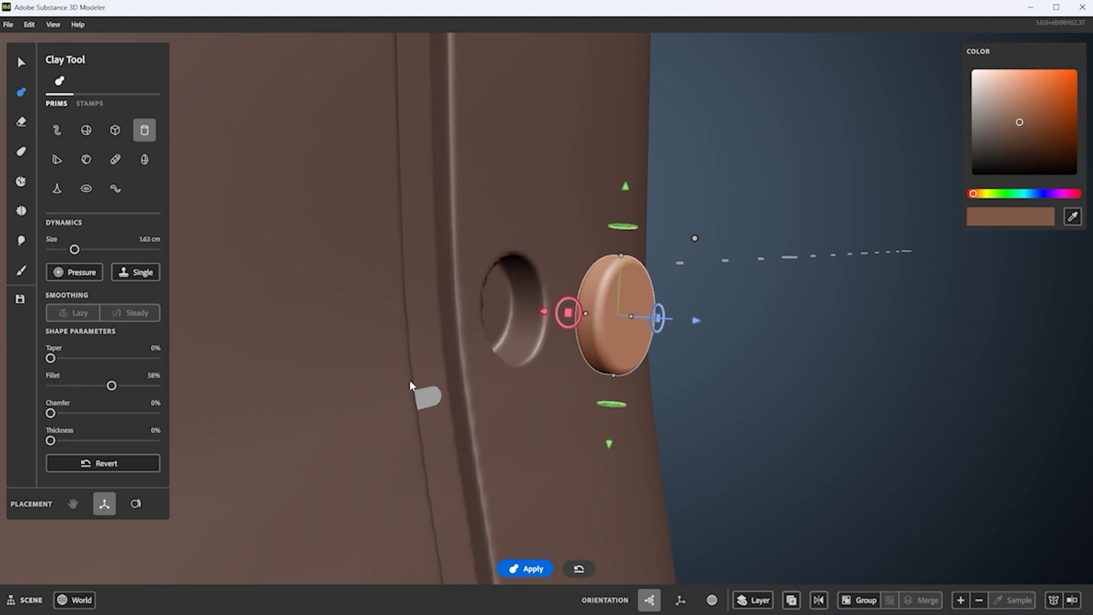
pyautogui.press('space')
pyautogui.click(739, 433)
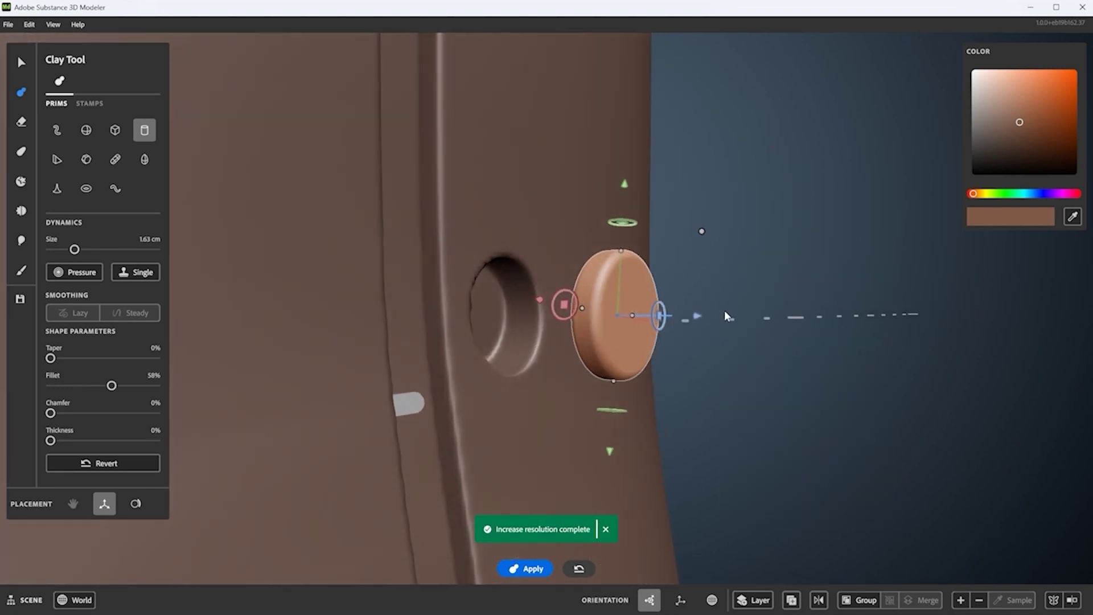
pyautogui.moveTo(734, 327); pyautogui.dragTo(715, 338, button='middle')
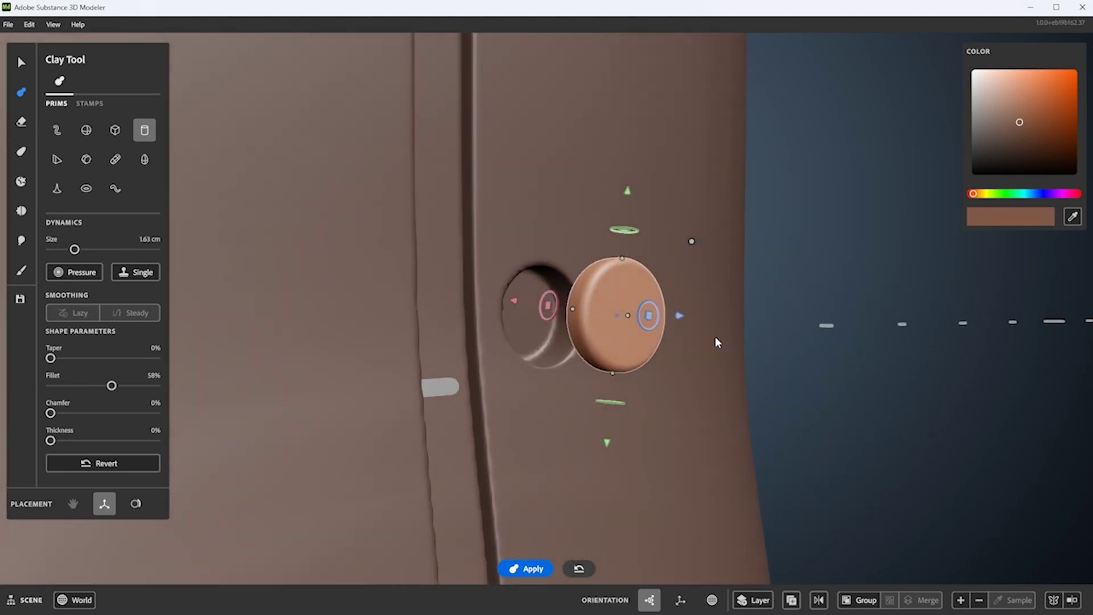
pyautogui.click(117, 162)
pyautogui.scroll(-5, 644, 317)
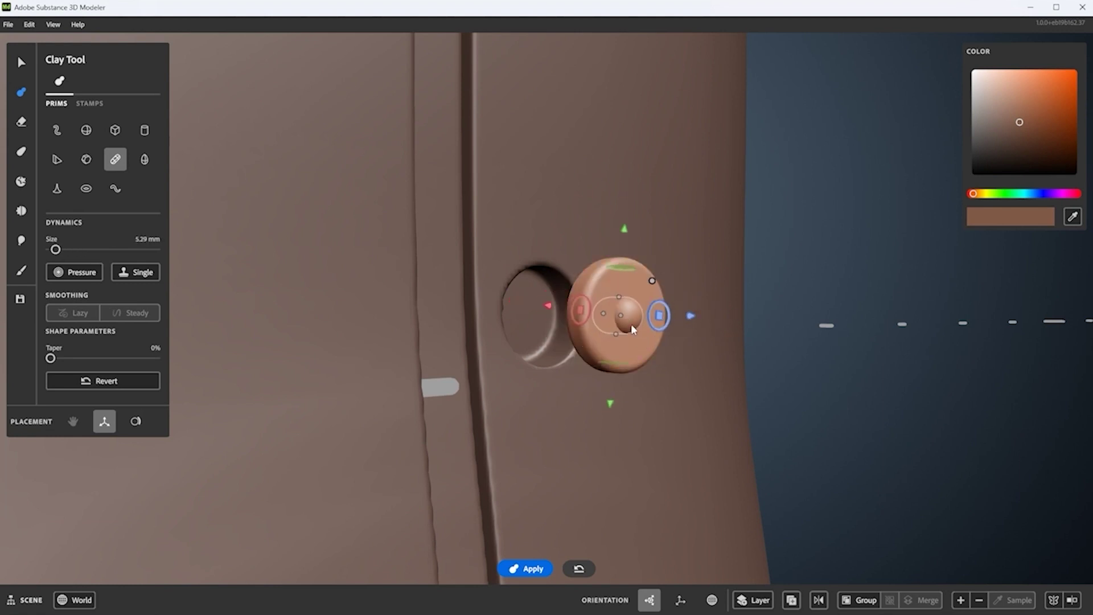
# - Erase two crossing 9.35 mm capsule cuts into the screw head and apply the cross slot
pyautogui.press('e')
pyautogui.moveTo(684, 289); pyautogui.dragTo(632, 301, button='middle')
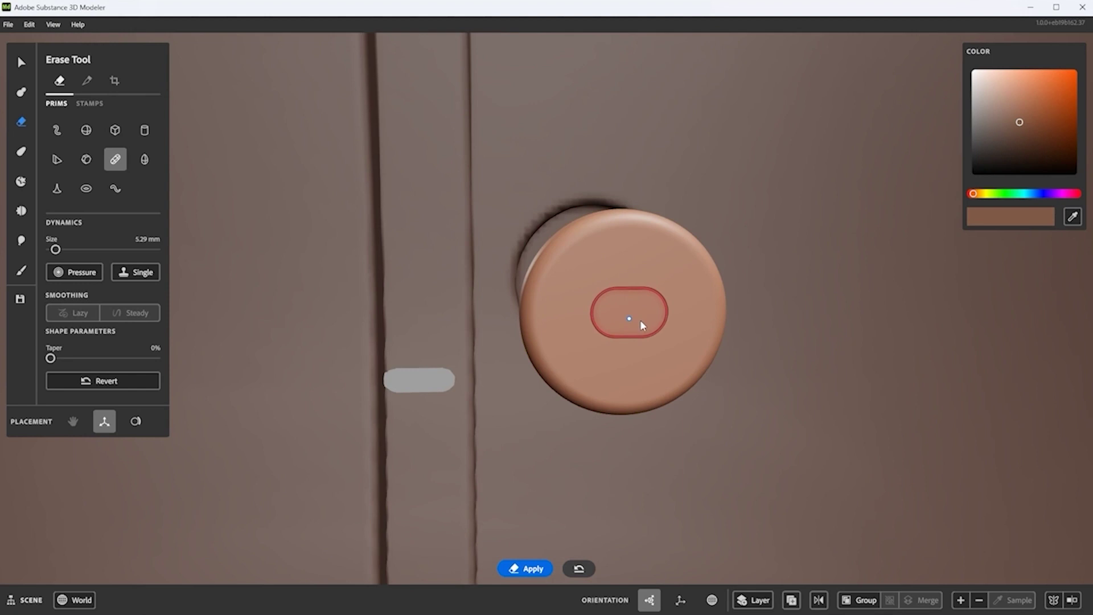
pyautogui.scroll(3, 621, 312)
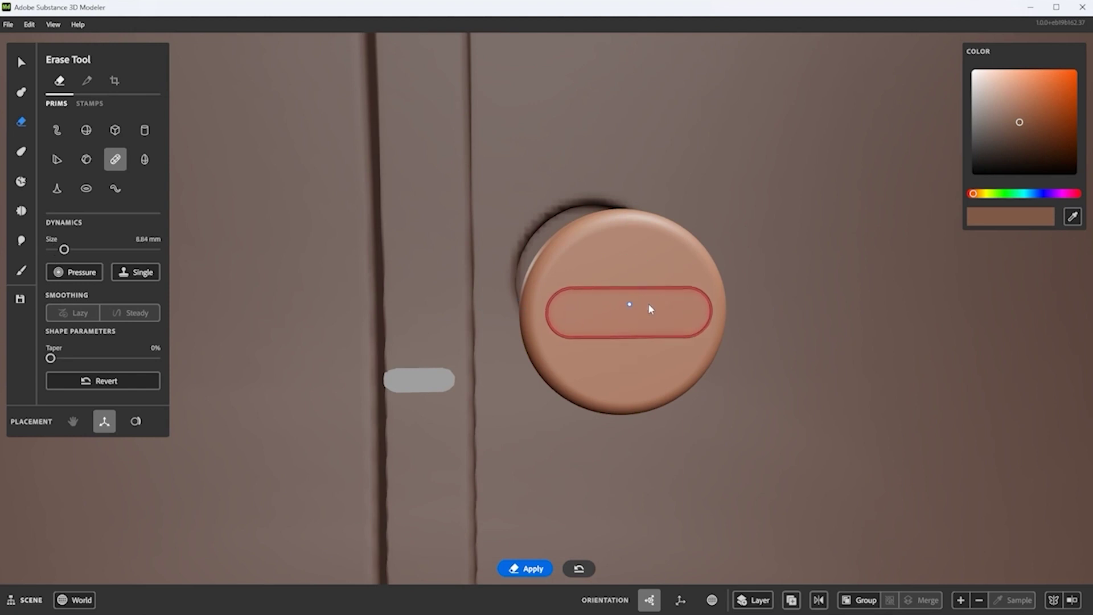
pyautogui.scroll(1, 692, 312)
pyautogui.moveTo(637, 320)
pyautogui.mouseDown(button='middle')
pyautogui.moveTo(654, 305)
pyautogui.moveTo(749, 329)
pyautogui.moveTo(708, 324)
pyautogui.moveTo(707, 215)
pyautogui.mouseUp(button='middle')
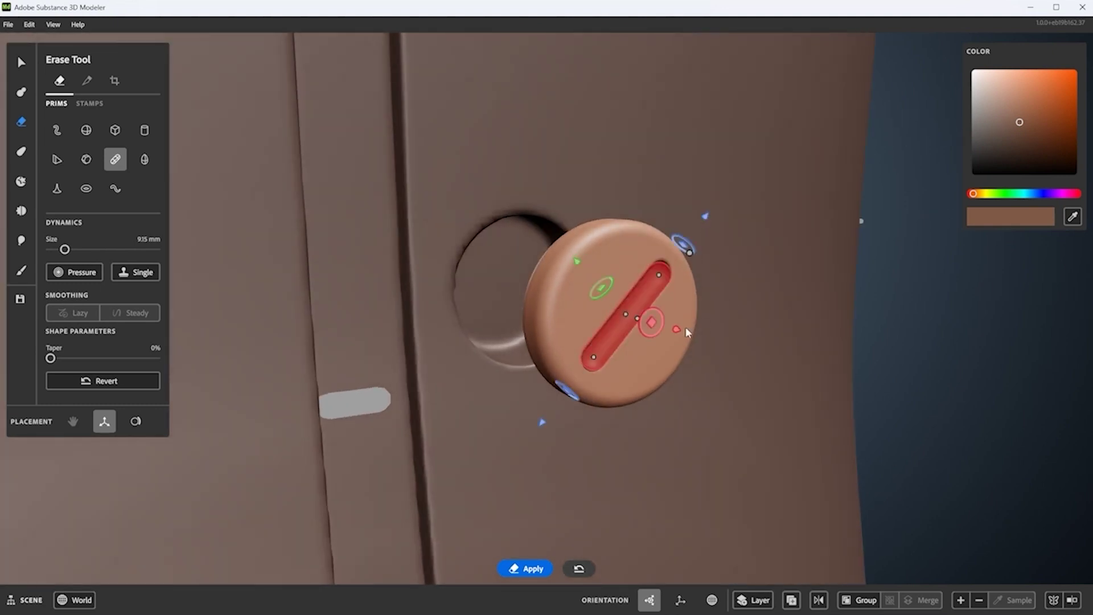
pyautogui.click(644, 334)
pyautogui.moveTo(644, 334); pyautogui.dragTo(643, 334, button='middle')
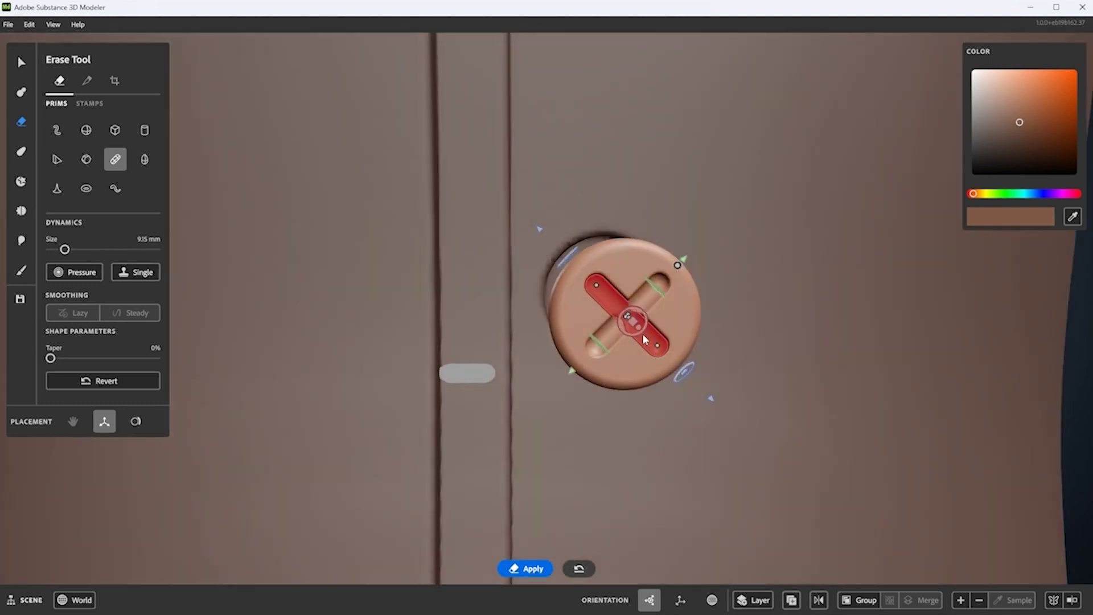
pyautogui.click(21, 62)
pyautogui.scroll(-3, 382, 248)
pyautogui.moveTo(382, 248)
pyautogui.mouseDown(button='middle')
pyautogui.moveTo(739, 320)
pyautogui.moveTo(658, 337)
pyautogui.moveTo(533, 298)
pyautogui.moveTo(500, 320)
pyautogui.moveTo(546, 261)
pyautogui.moveTo(573, 280)
pyautogui.moveTo(558, 339)
pyautogui.moveTo(497, 296)
pyautogui.mouseUp(button='middle')
pyautogui.click(646, 328)
# - Select the cross-slot screw sitting at the lower back hole
pyautogui.click(496, 296)
pyautogui.click(491, 405)
pyautogui.moveTo(491, 406); pyautogui.dragTo(592, 427, button='middle')
pyautogui.click(560, 195)
pyautogui.moveTo(560, 195); pyautogui.dragTo(571, 107, button='middle')
pyautogui.click(508, 344)
pyautogui.click(508, 408)
pyautogui.moveTo(575, 492); pyautogui.dragTo(600, 497, button='middle')
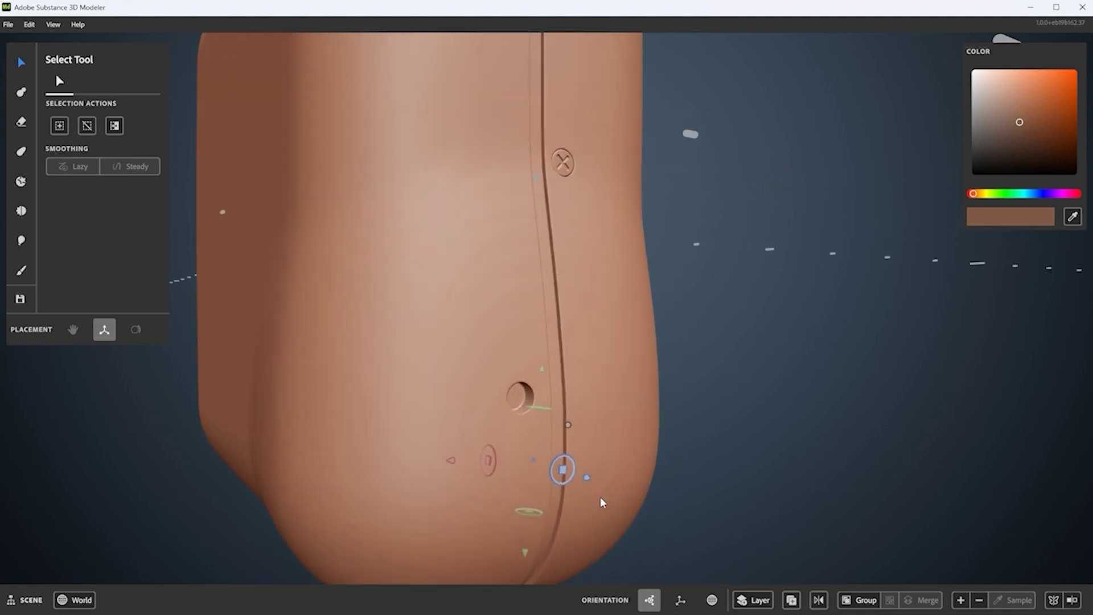
pyautogui.click(551, 405)
pyautogui.moveTo(552, 405)
pyautogui.mouseDown(button='middle')
pyautogui.moveTo(534, 458)
pyautogui.moveTo(593, 407)
pyautogui.moveTo(532, 420)
pyautogui.moveTo(518, 401)
pyautogui.moveTo(610, 445)
pyautogui.moveTo(569, 390)
pyautogui.moveTo(482, 373)
pyautogui.moveTo(522, 313)
pyautogui.moveTo(608, 410)
pyautogui.moveTo(504, 375)
pyautogui.moveTo(529, 319)
pyautogui.moveTo(577, 342)
pyautogui.mouseUp(button='middle')
# - Place a copy of the screw at a higher hole and frame it
pyautogui.moveTo(501, 372); pyautogui.dragTo(511, 196)
pyautogui.click(508, 194)
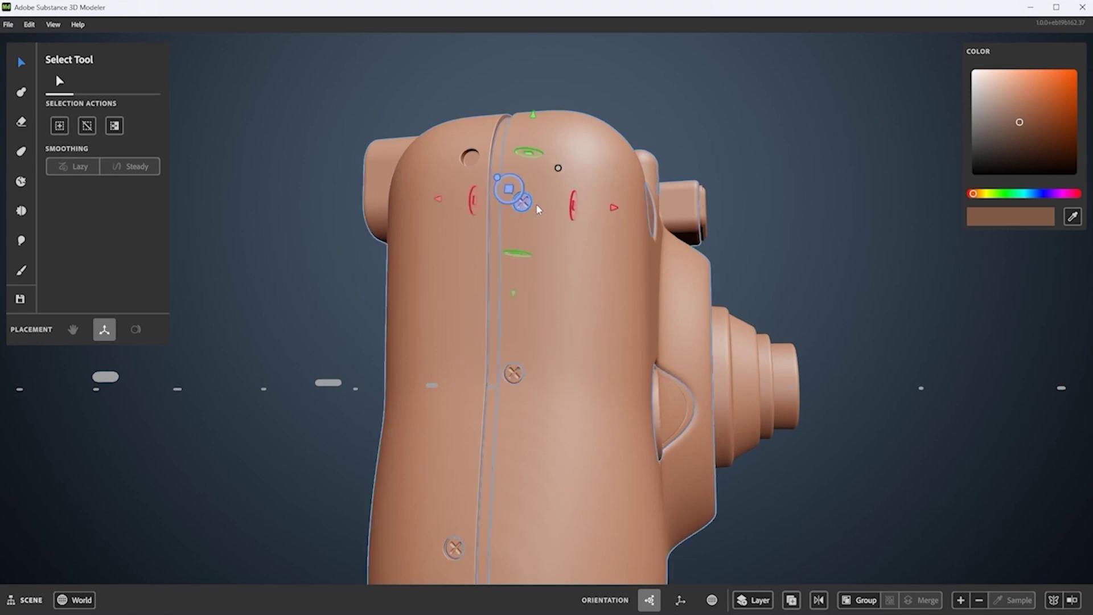
pyautogui.press('f')
pyautogui.moveTo(521, 319); pyautogui.dragTo(686, 341, button='middle')
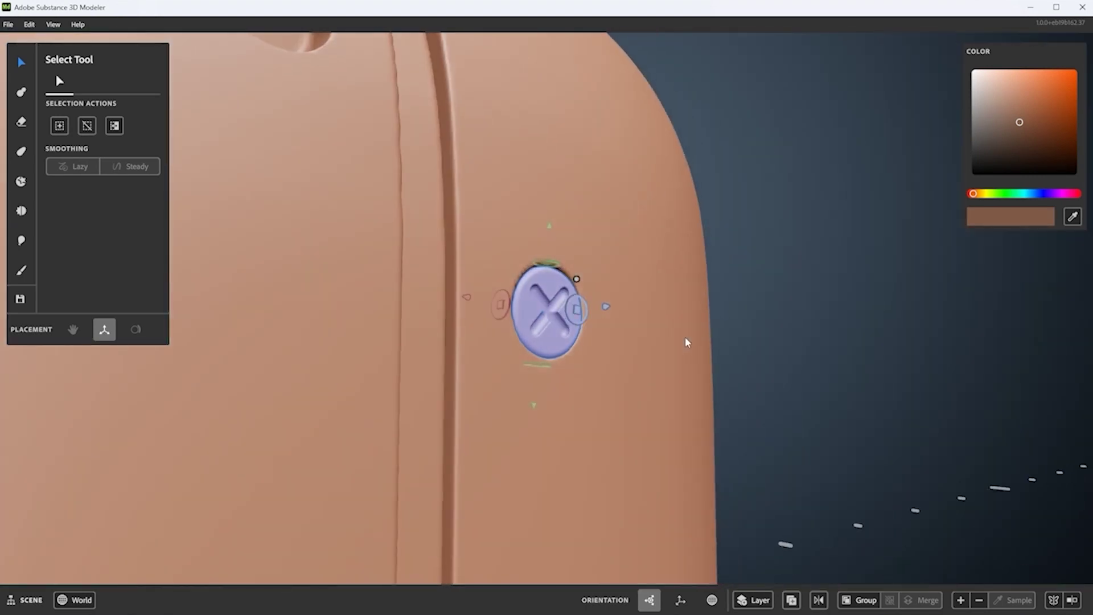
pyautogui.scroll(-6, 604, 311)
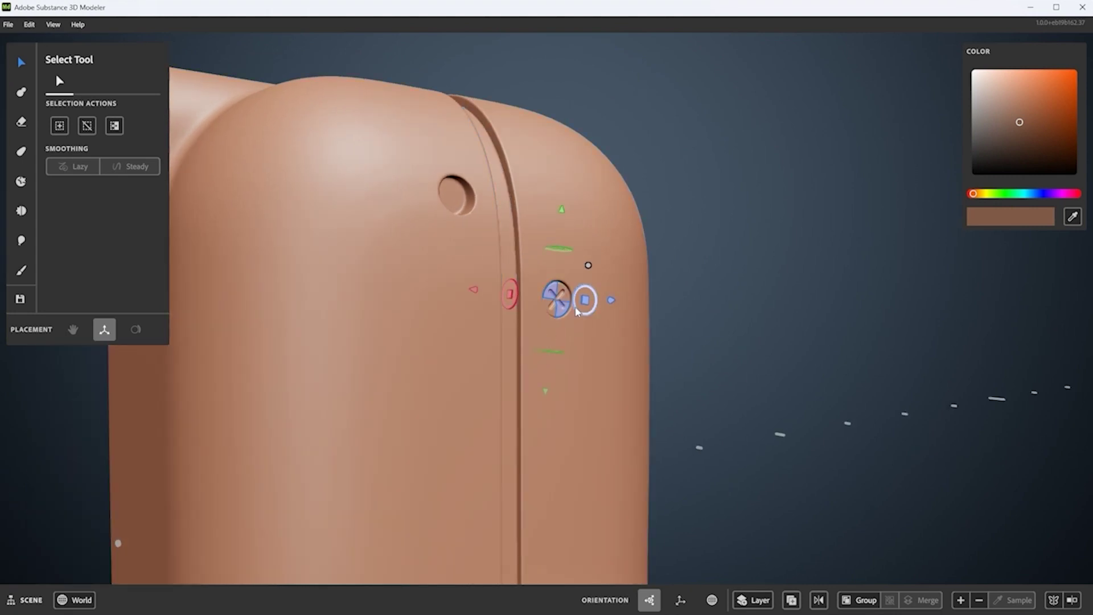
# - Rotate another screw about 11° with the gizmo, then deselect it
pyautogui.click(472, 195)
pyautogui.press('f')
pyautogui.moveTo(396, 237); pyautogui.dragTo(524, 312, button='middle')
pyautogui.moveTo(524, 312); pyautogui.dragTo(545, 312)
pyautogui.moveTo(545, 312); pyautogui.dragTo(399, 284, button='middle')
pyautogui.moveTo(393, 299); pyautogui.dragTo(446, 275)
pyautogui.scroll(-5, 446, 275)
pyautogui.moveTo(468, 237); pyautogui.dragTo(572, 349, button='middle')
pyautogui.press('Escape')
pyautogui.scroll(-5, 399, 311)
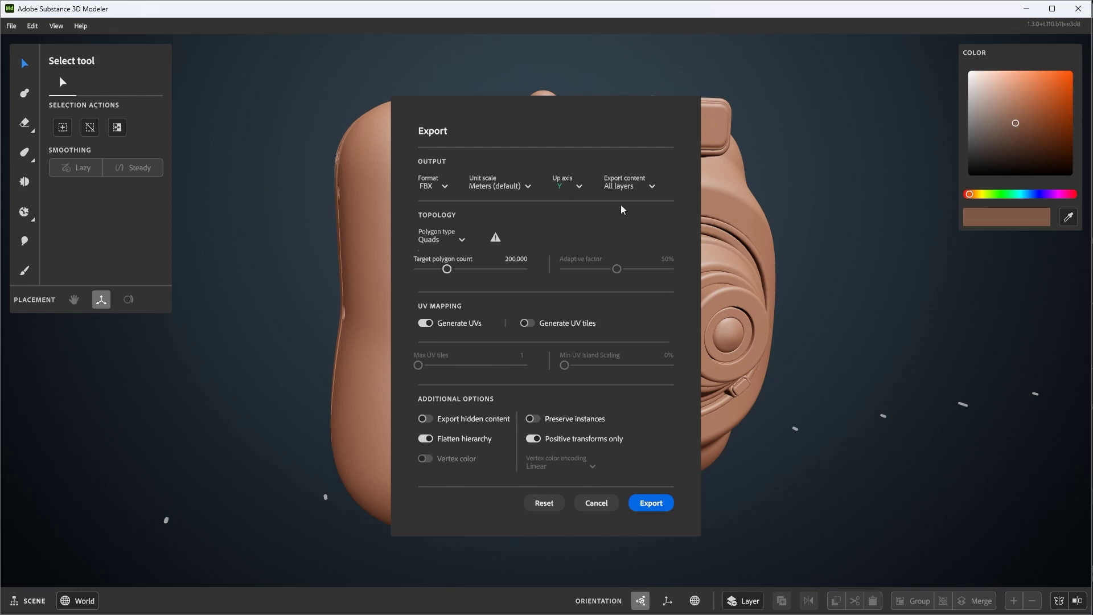
# - Choose Quads as the FBX export polygon type
pyautogui.click(461, 238)
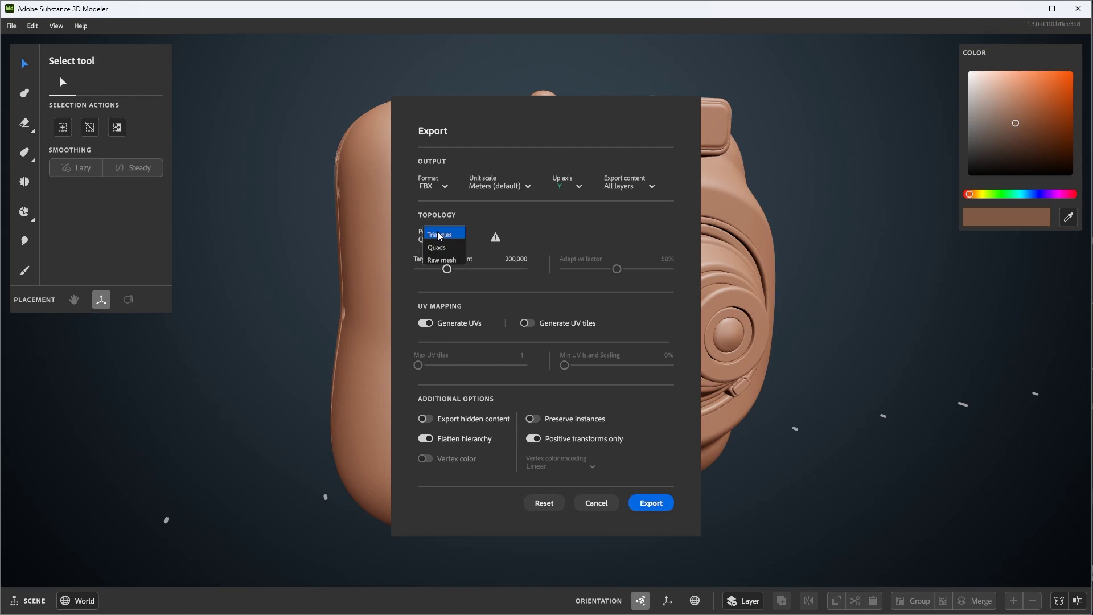
pyautogui.click(455, 248)
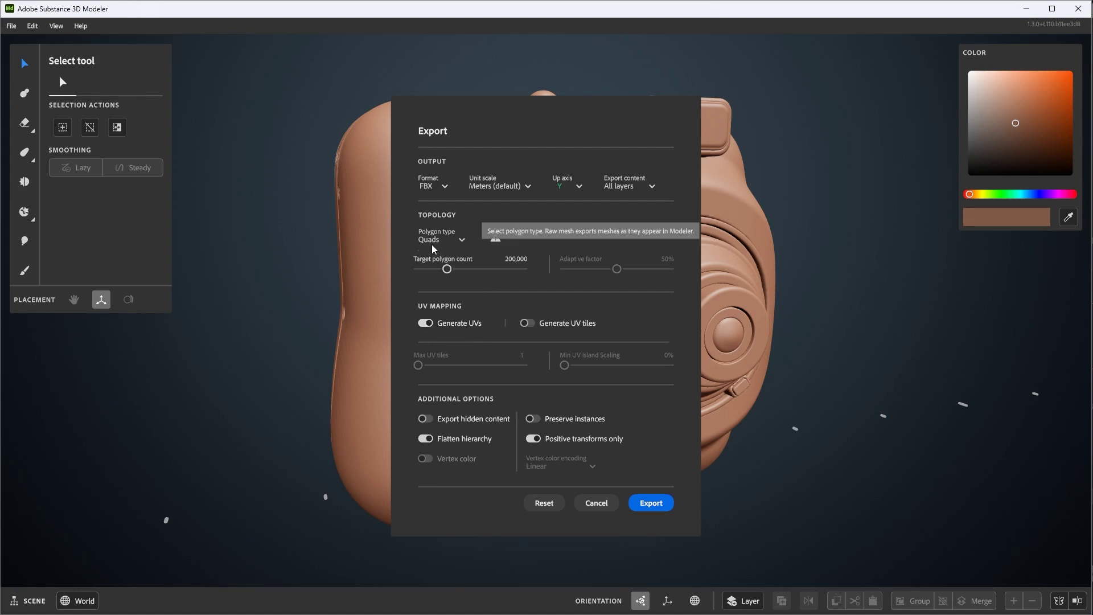
pyautogui.moveTo(496, 237)
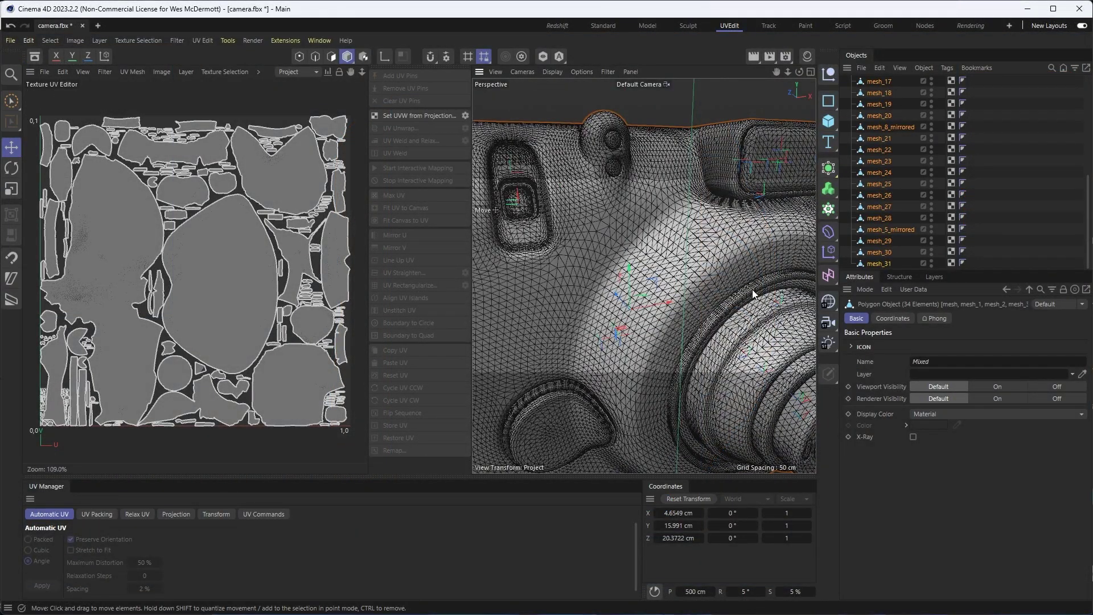
# - Orbit the imported camera.fbx in Cinema 4D to inspect the unwrapped model
pyautogui.moveTo(753, 289)
pyautogui.keyDown('alt'); pyautogui.mouseDown()
pyautogui.moveTo(755, 306)
pyautogui.moveTo(740, 305)
pyautogui.moveTo(779, 302)
pyautogui.moveTo(792, 352)
pyautogui.moveTo(770, 345)
pyautogui.moveTo(741, 305)
pyautogui.moveTo(757, 299)
pyautogui.moveTo(737, 296)
pyautogui.moveTo(751, 297)
pyautogui.mouseUp(); pyautogui.keyUp('alt')
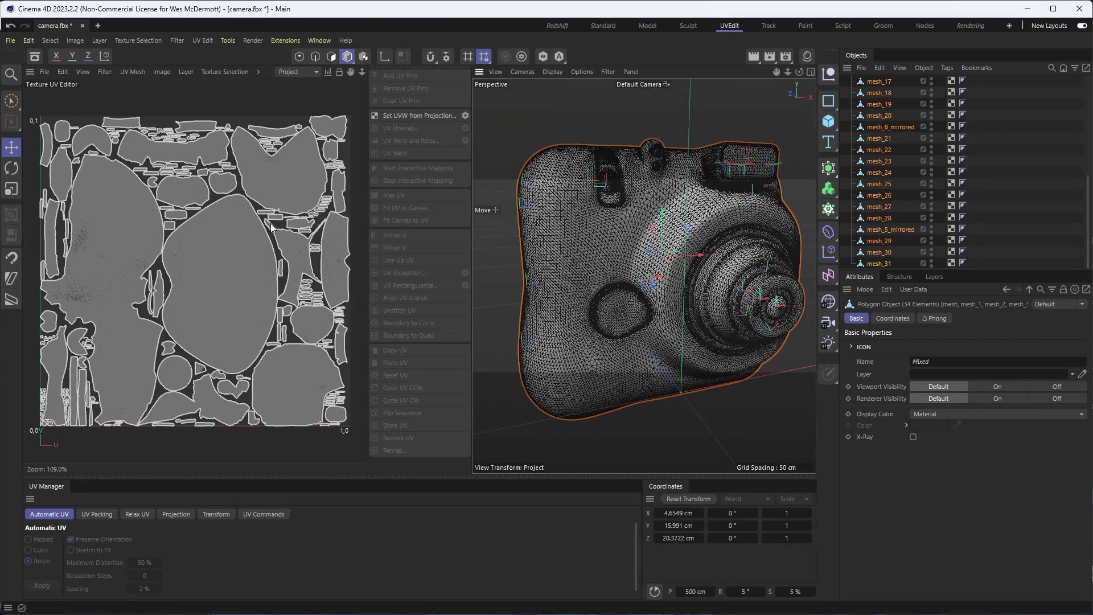